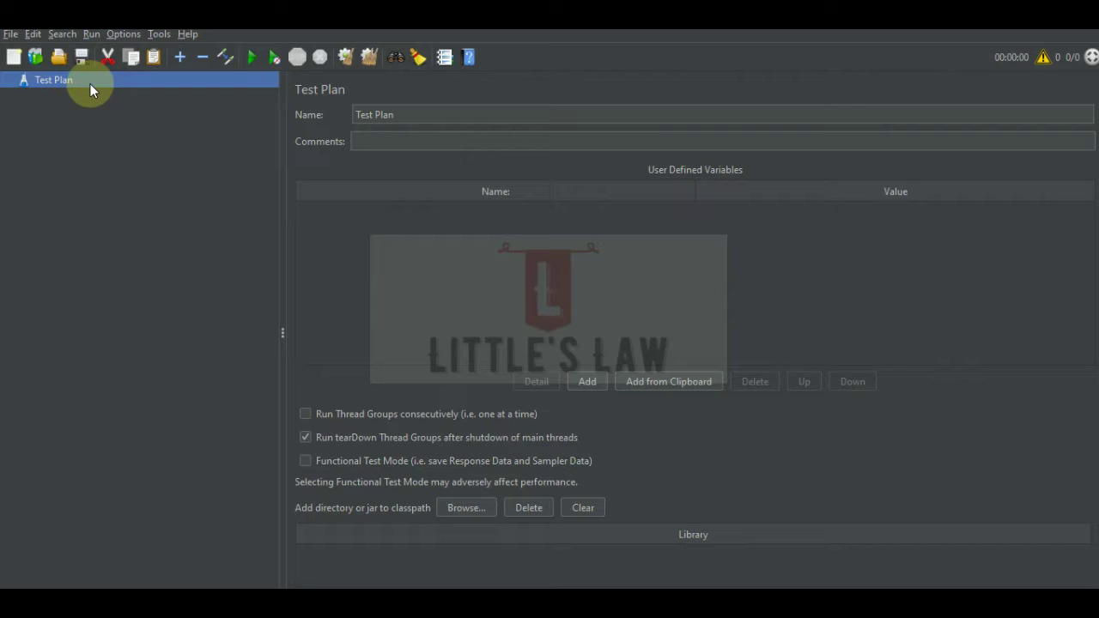
Open the test plan file OnceOnlyTestPlan (1).jmx from the Once only controller folder
{"action": "left_click", "coordinate": [10, 34]}
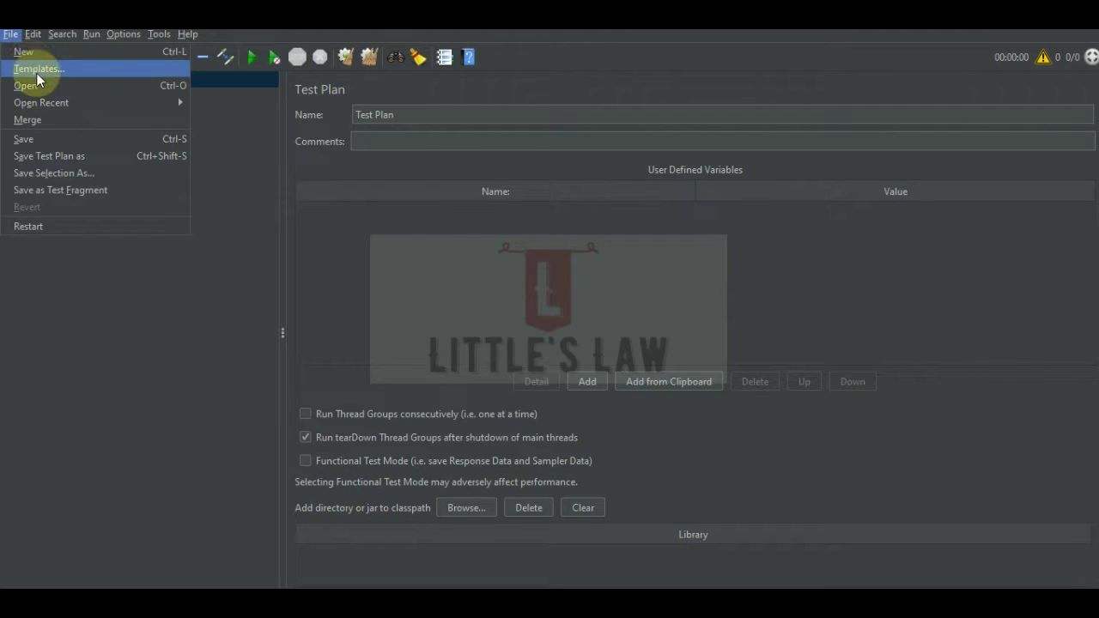
{"action": "mouse_move", "coordinate": [64, 103]}
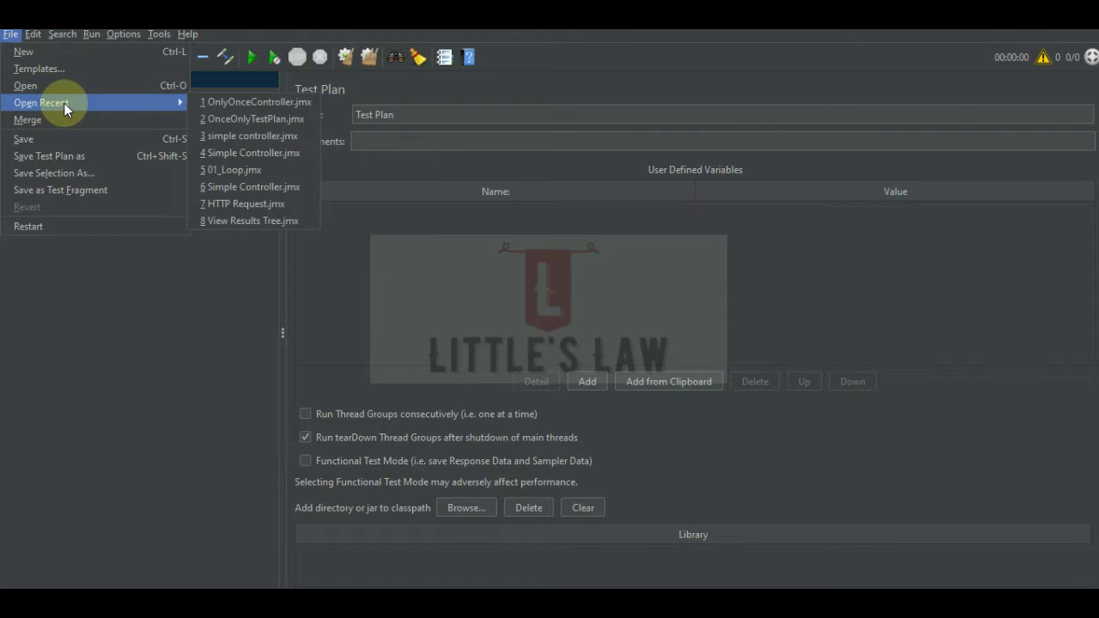
{"action": "left_click", "coordinate": [241, 103]}
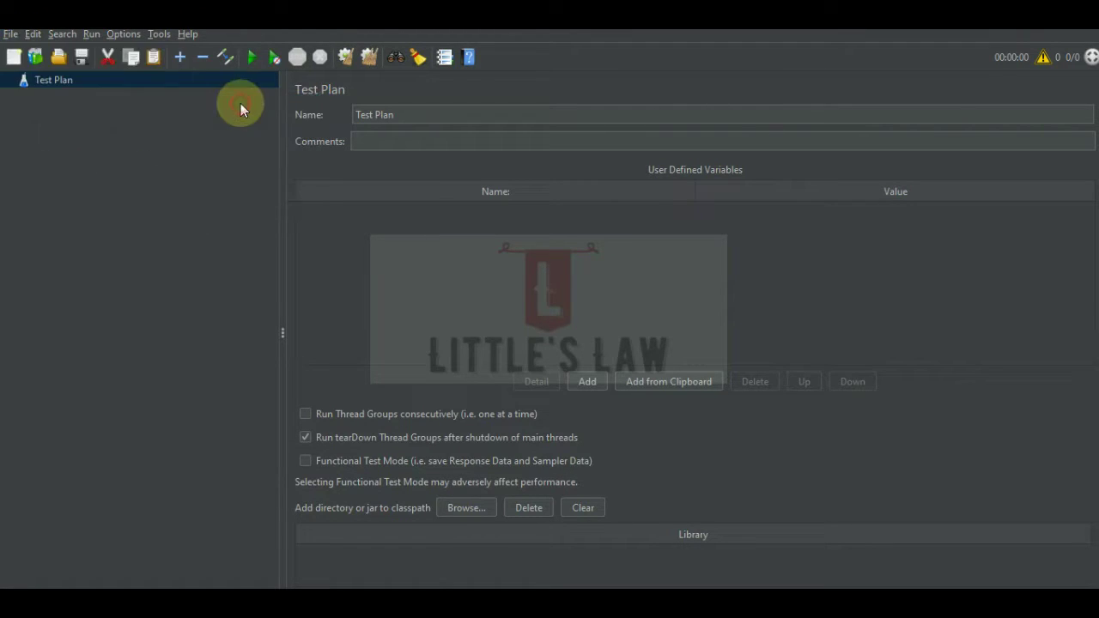
{"action": "left_click", "coordinate": [432, 221]}
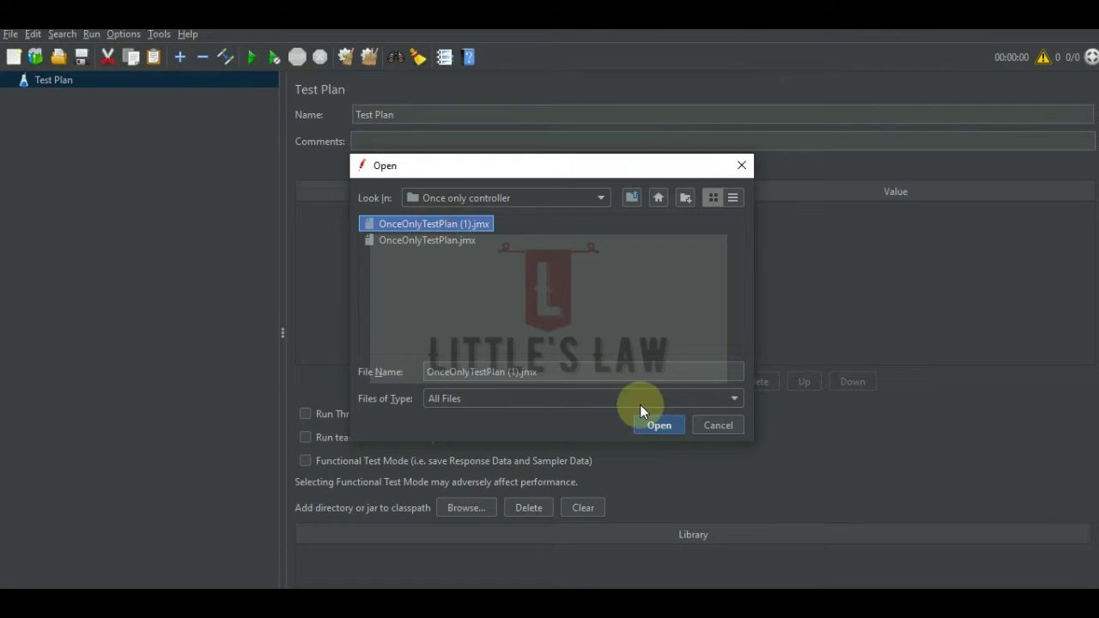
{"action": "left_click", "coordinate": [660, 423]}
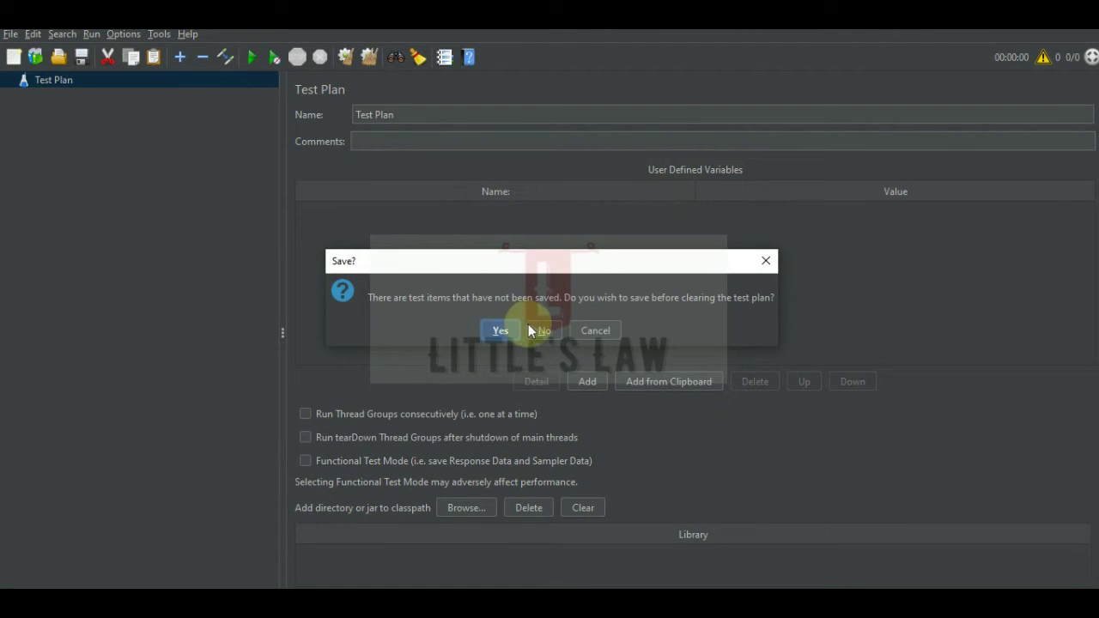
{"action": "left_click", "coordinate": [505, 332]}
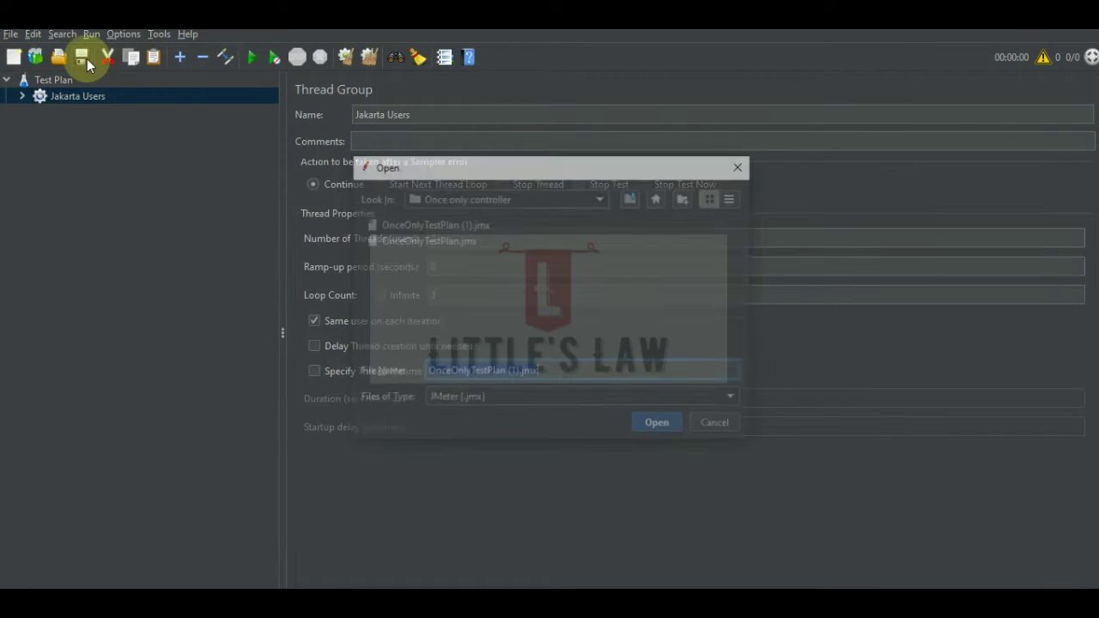
{"action": "left_click", "coordinate": [736, 427]}
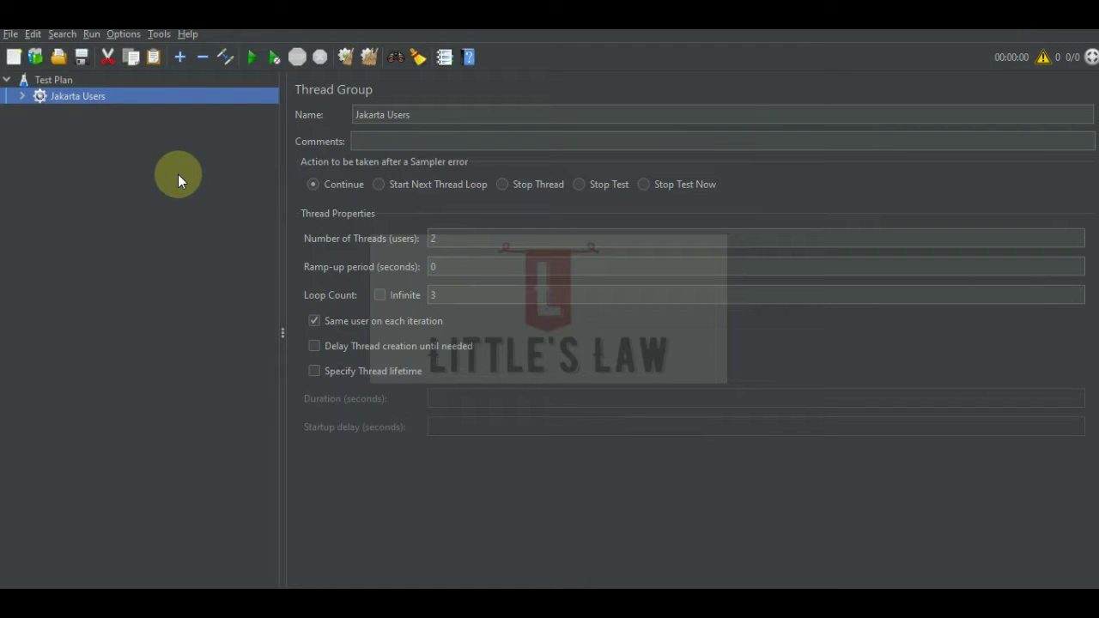
Review the Jakarta Users thread group's user and loop settings, its Once Only Controller, and the Home Page and Bug Page requests
{"action": "left_click", "coordinate": [21, 96]}
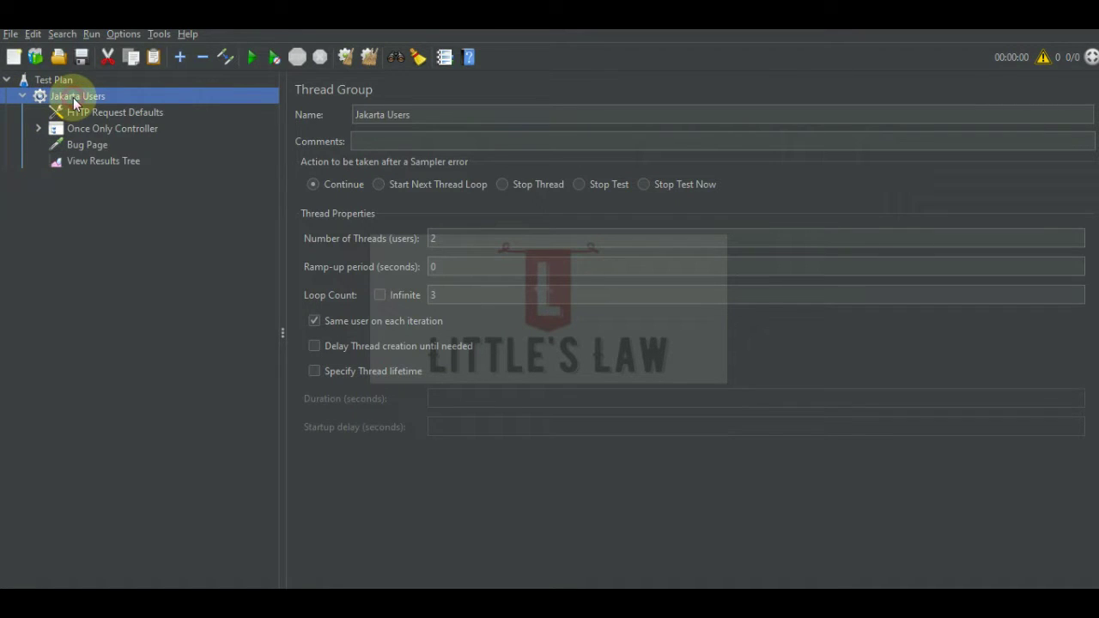
{"action": "left_click", "coordinate": [434, 238]}
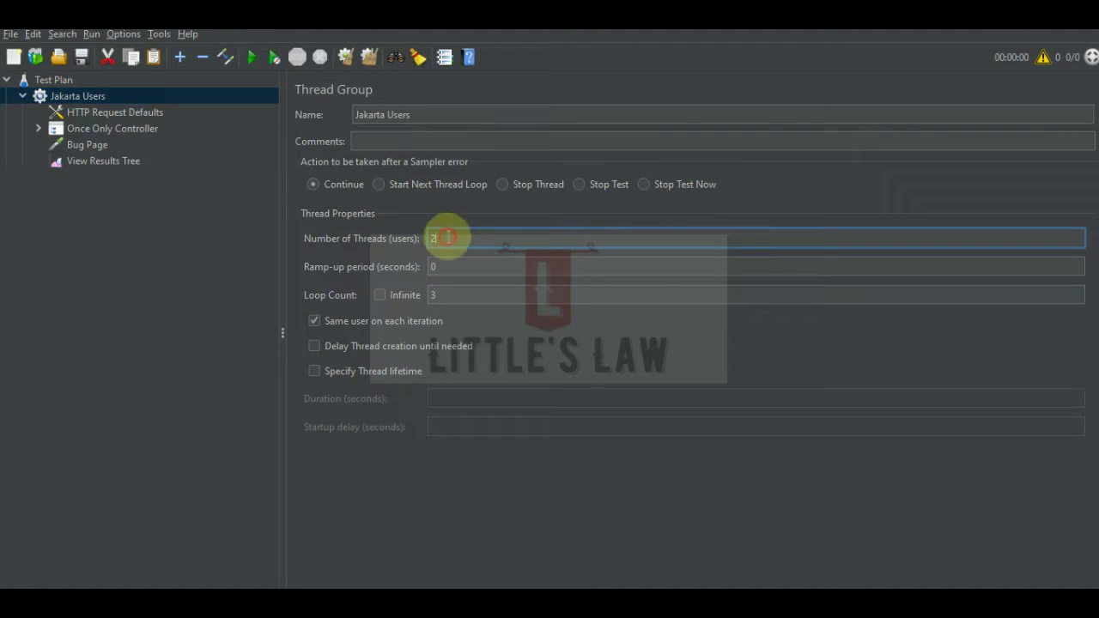
{"action": "left_click", "coordinate": [432, 294]}
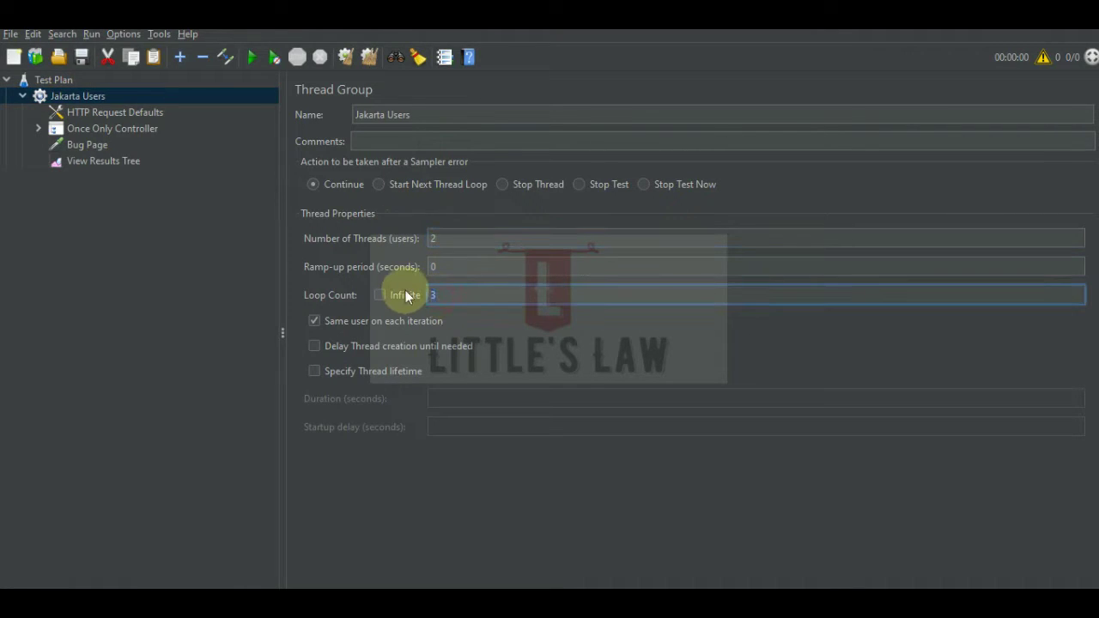
{"action": "left_click", "coordinate": [101, 129]}
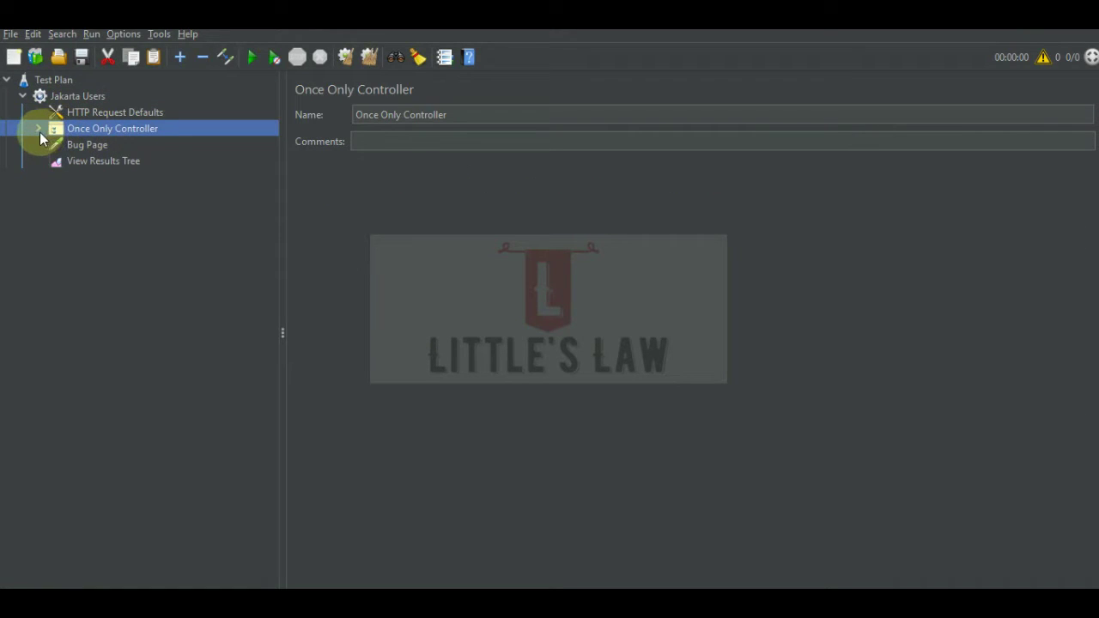
{"action": "left_click", "coordinate": [39, 132]}
{"action": "left_click", "coordinate": [104, 146]}
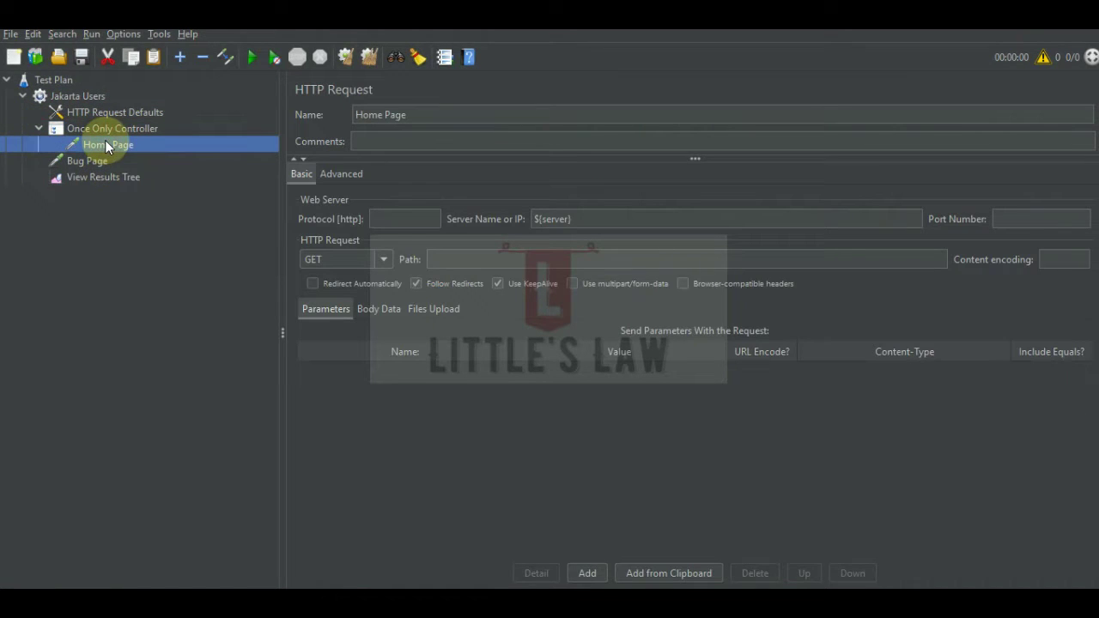
{"action": "left_click", "coordinate": [85, 163]}
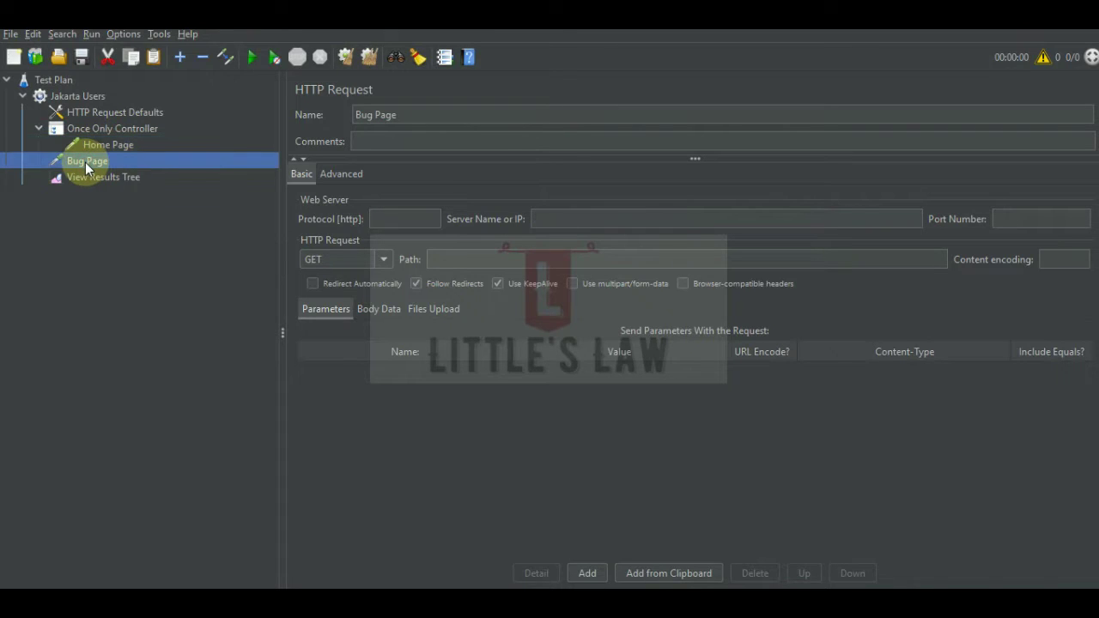
Copy the server name ${server} from the Home Page request into the Bug Page request's empty server name
{"action": "left_click", "coordinate": [106, 146]}
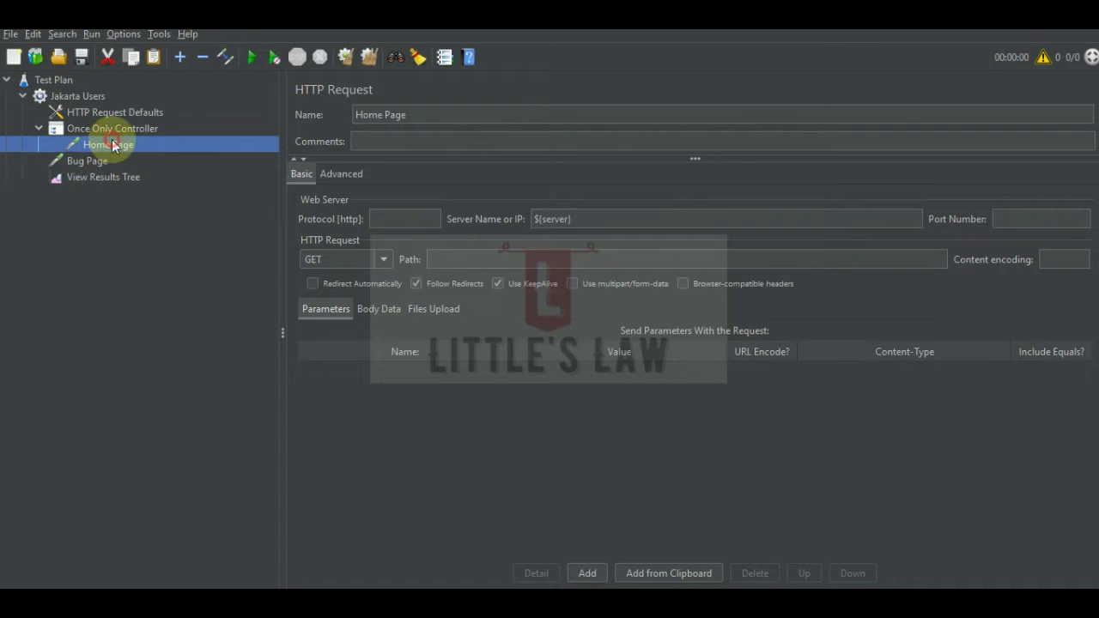
{"action": "triple_click", "coordinate": [599, 219]}
{"action": "key", "text": "ctrl+c"}
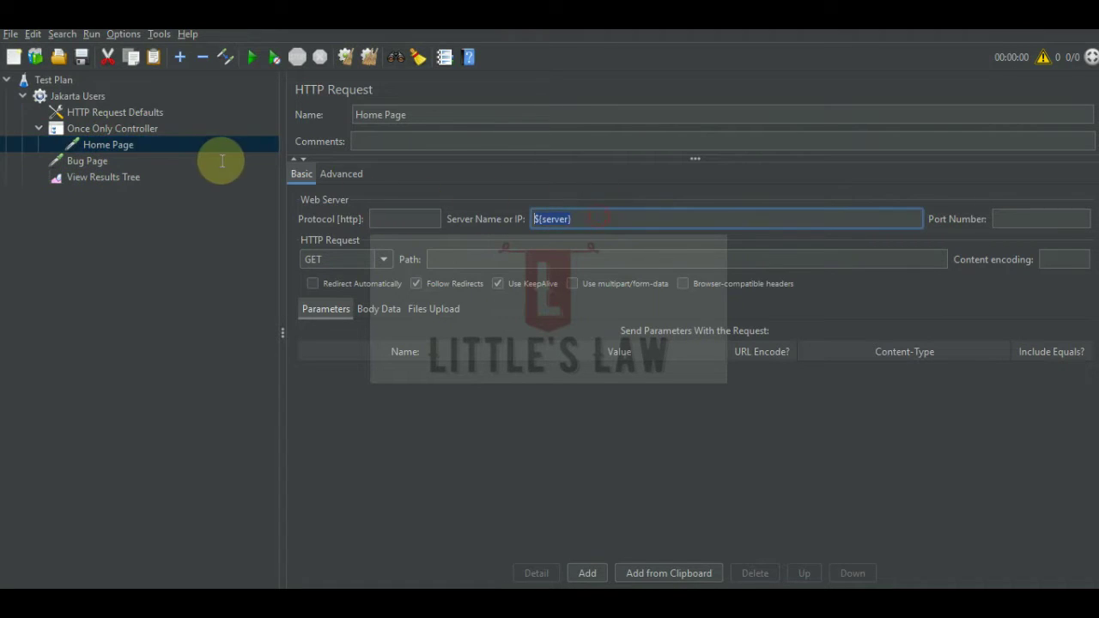
{"action": "left_click", "coordinate": [70, 165]}
{"action": "left_click", "coordinate": [567, 217]}
{"action": "key", "text": "ctrl+v"}
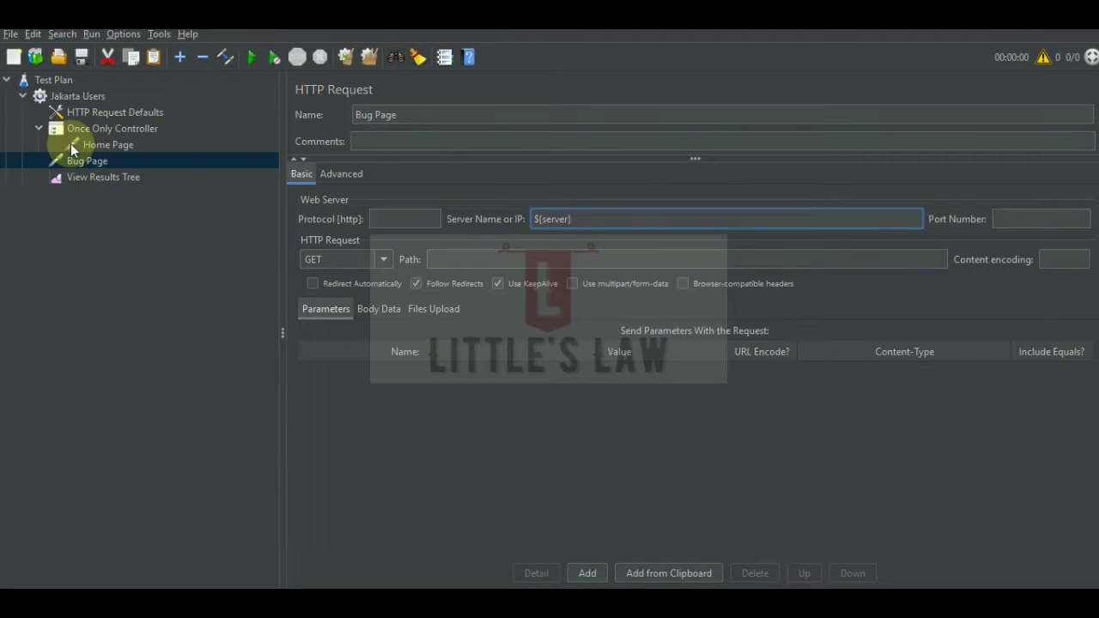
Set the Jakarta Users thread group's number of threads to 1, keeping its loop count at 3
{"action": "left_click", "coordinate": [100, 128]}
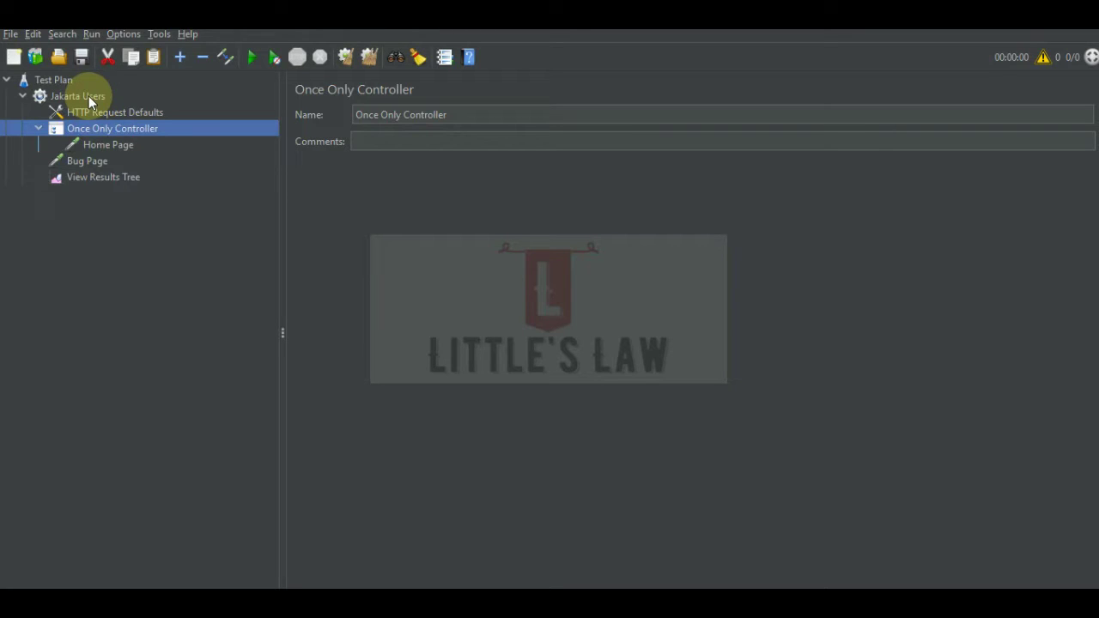
{"action": "left_click", "coordinate": [86, 97]}
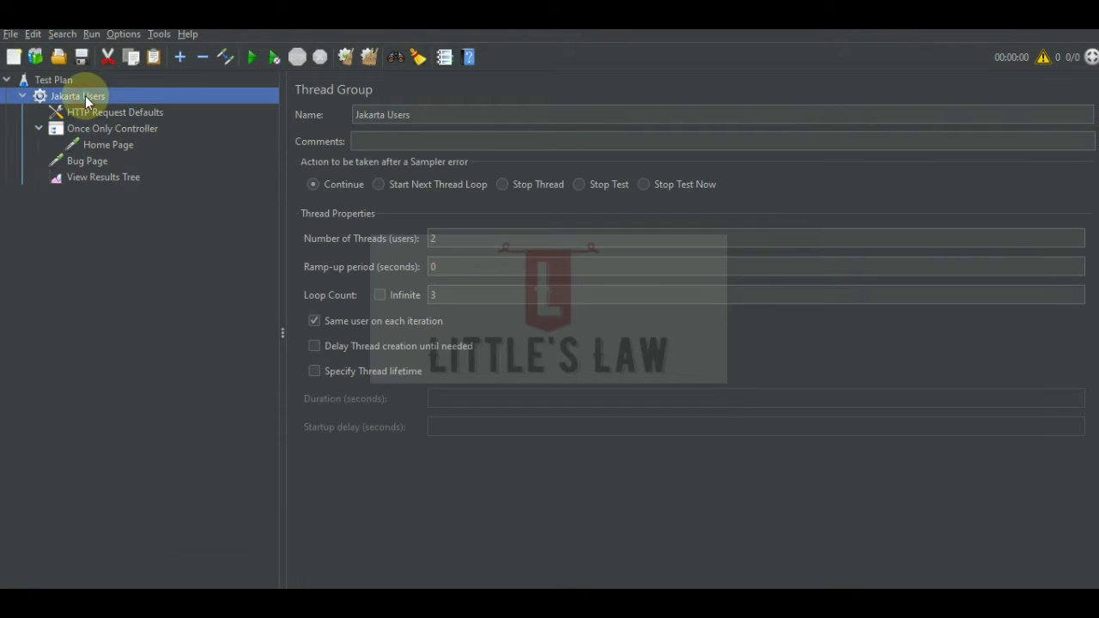
{"action": "left_click", "coordinate": [450, 241]}
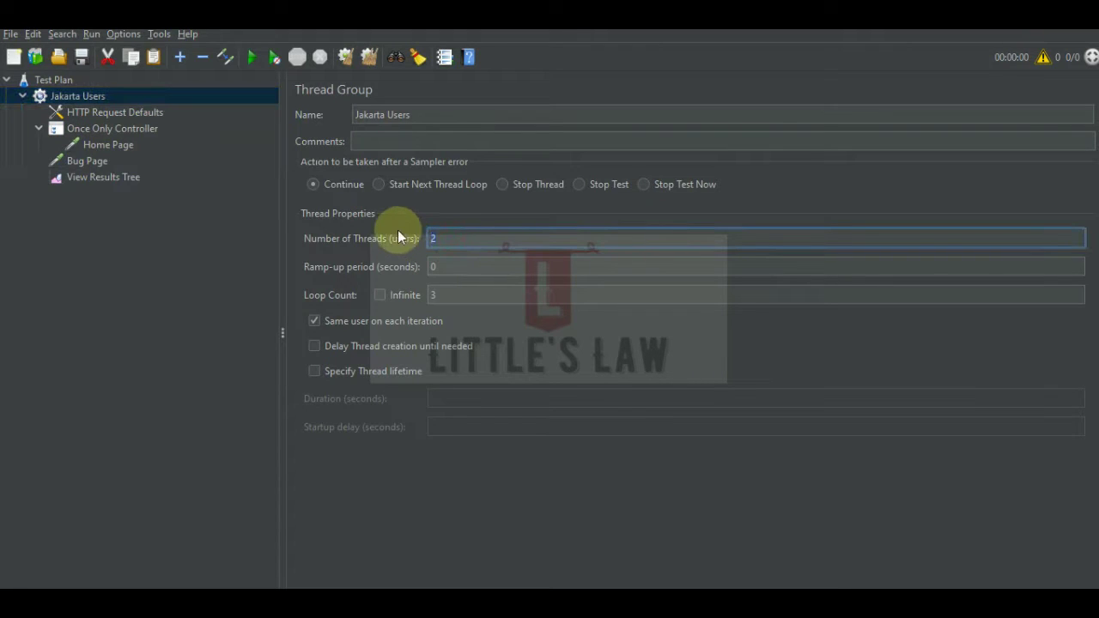
{"action": "type", "text": "1"}
{"action": "left_click", "coordinate": [454, 295]}
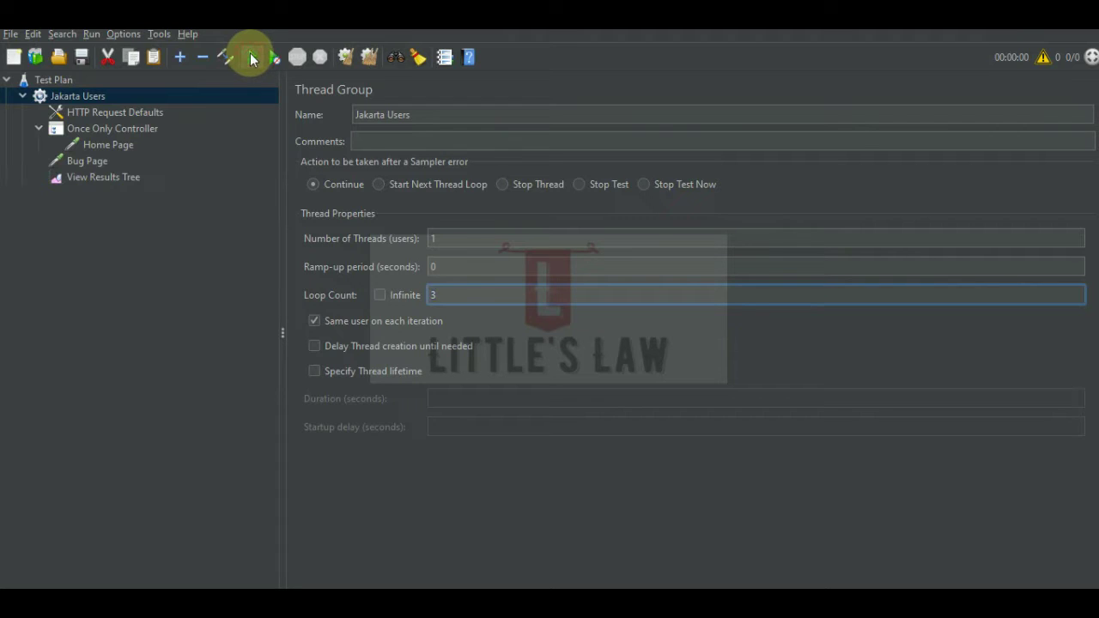
Run the test plan with the View Results Tree listener open to show the executed requests
{"action": "left_click", "coordinate": [87, 182]}
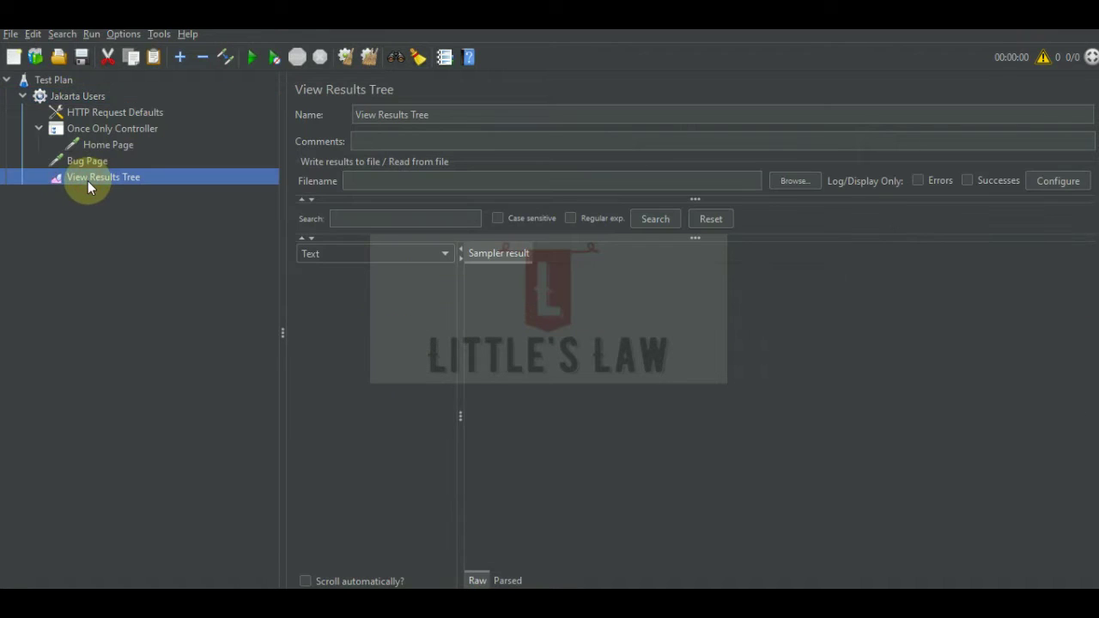
{"action": "left_click", "coordinate": [253, 57]}
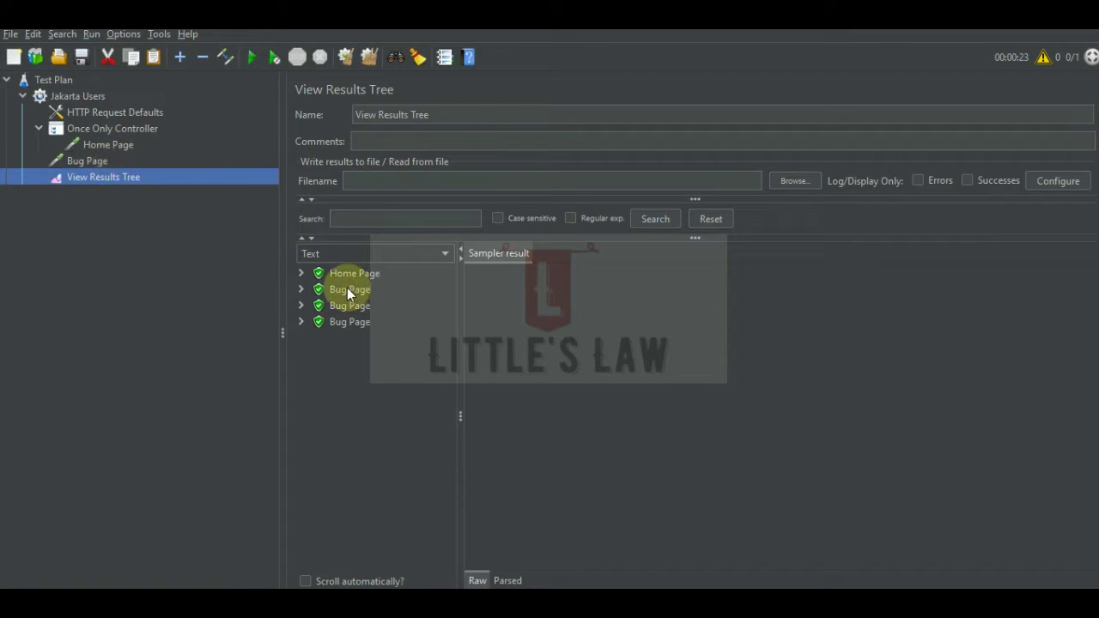
Duplicate the Home Page request and move the copy out of the Once Only Controller, directly above Bug Page in the thread group
{"action": "left_click", "coordinate": [99, 146]}
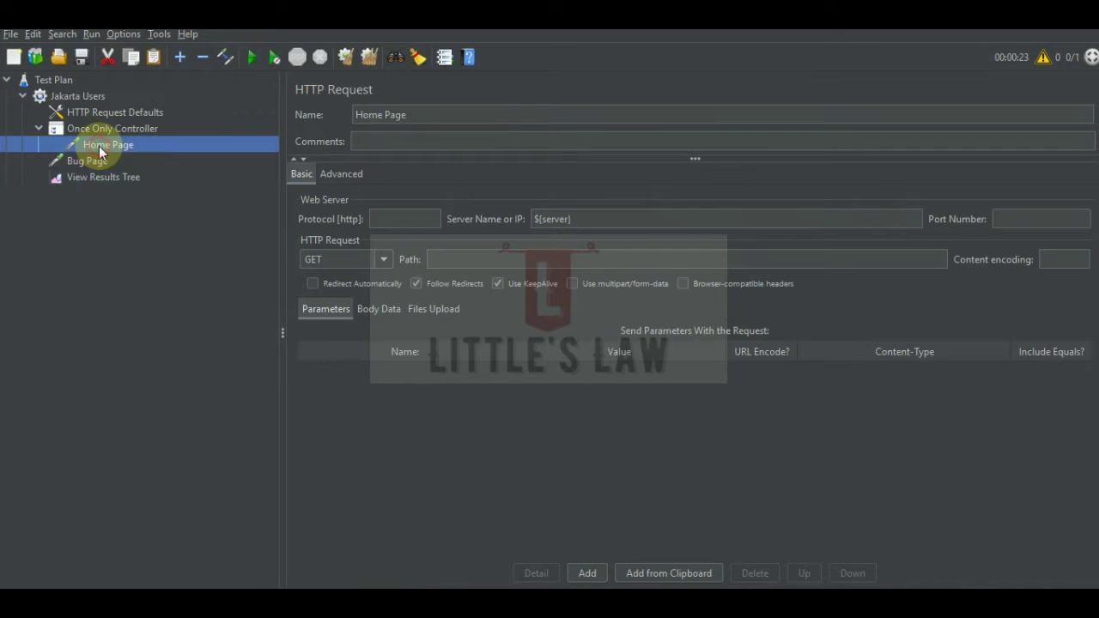
{"action": "right_click", "coordinate": [99, 146]}
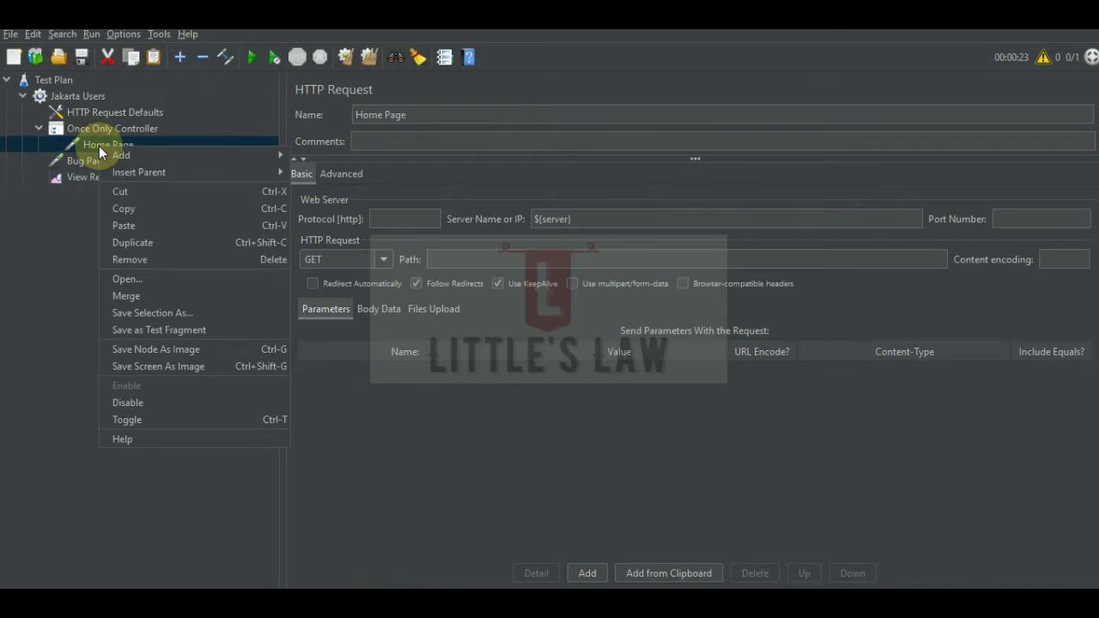
{"action": "left_click", "coordinate": [130, 209]}
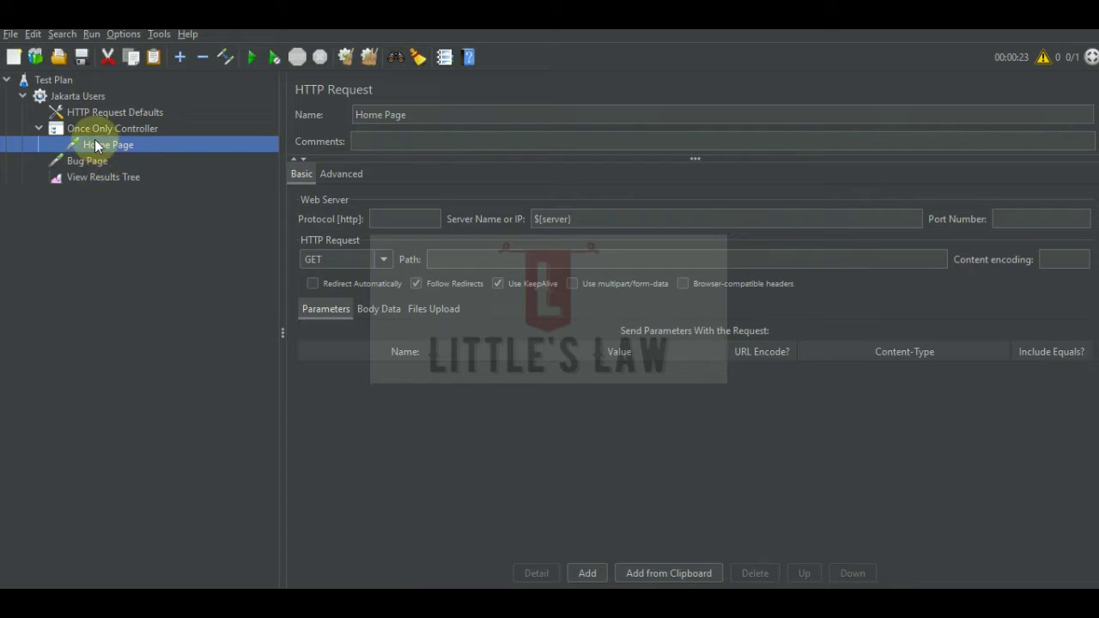
{"action": "right_click", "coordinate": [94, 146]}
{"action": "left_click", "coordinate": [137, 233]}
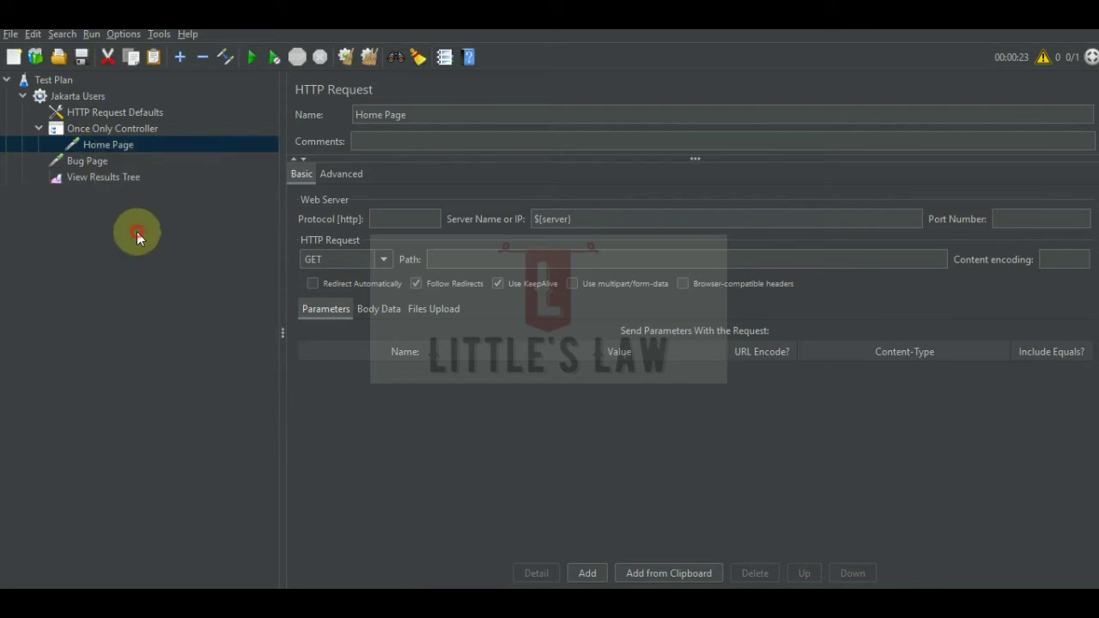
{"action": "left_click", "coordinate": [102, 162]}
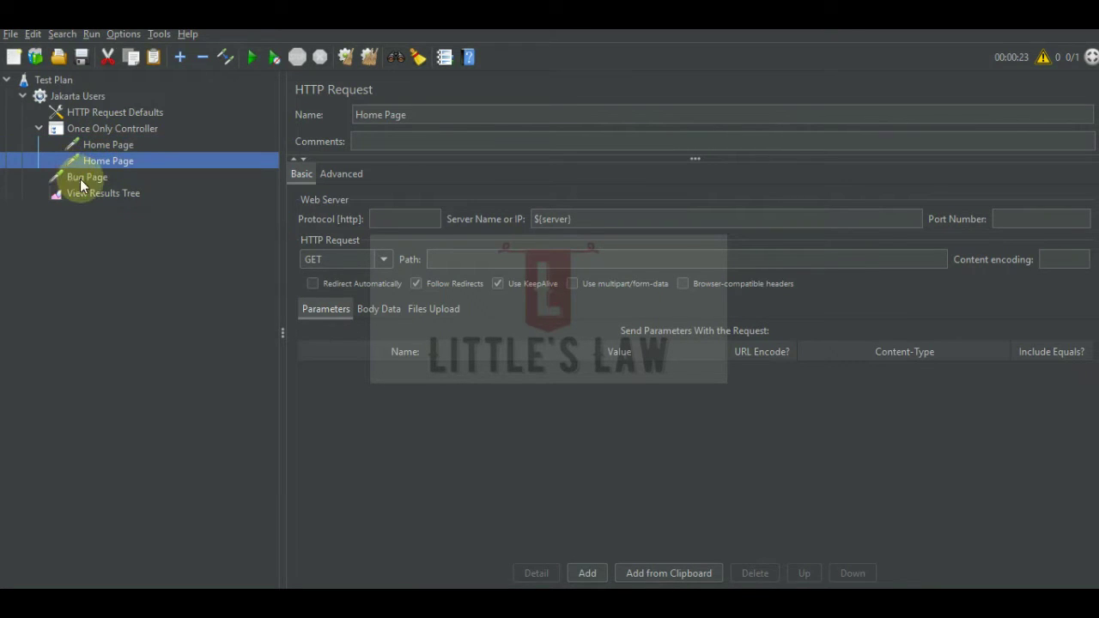
{"action": "left_click_drag", "start_coordinate": [76, 170], "coordinate": [80, 188]}
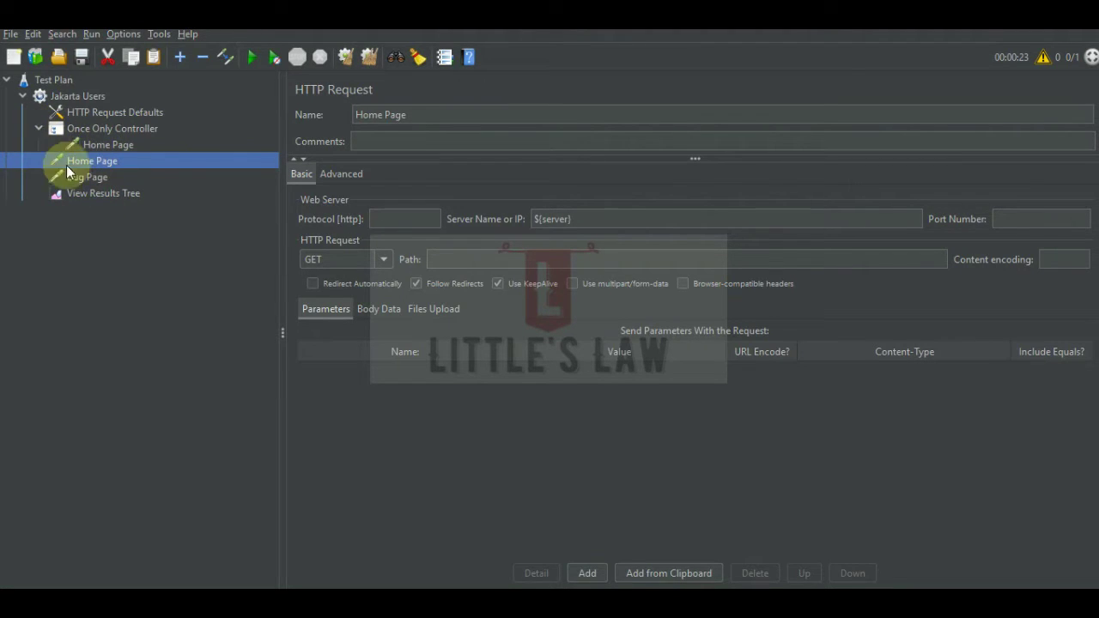
Collapse the Once Only Controller in the test plan tree and disable it
{"action": "left_click", "coordinate": [38, 129]}
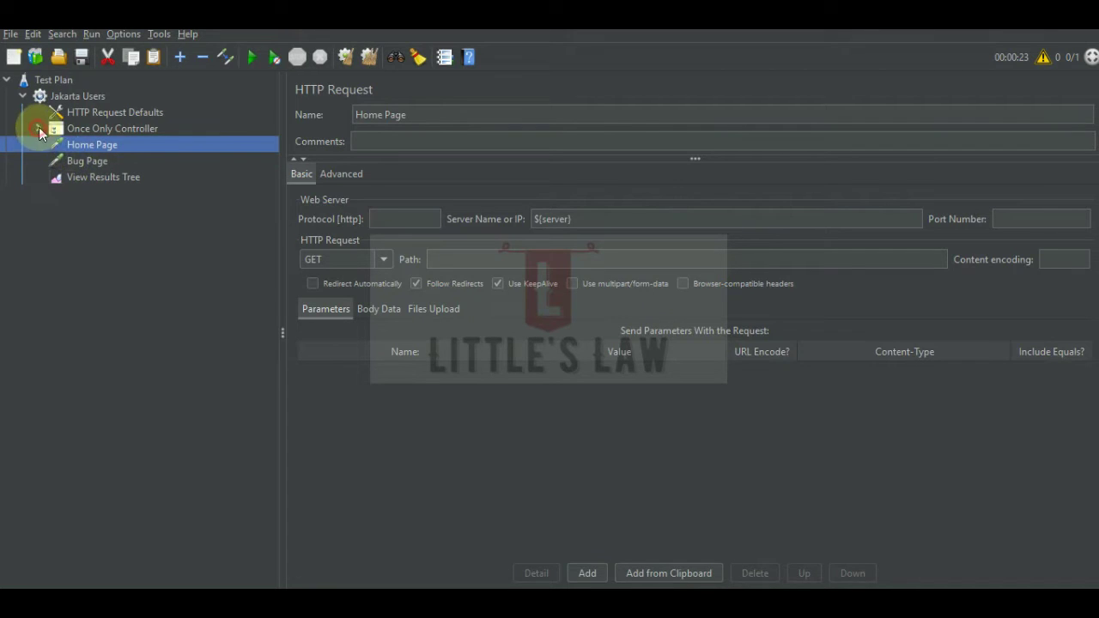
{"action": "left_click", "coordinate": [94, 128]}
{"action": "right_click", "coordinate": [94, 127]}
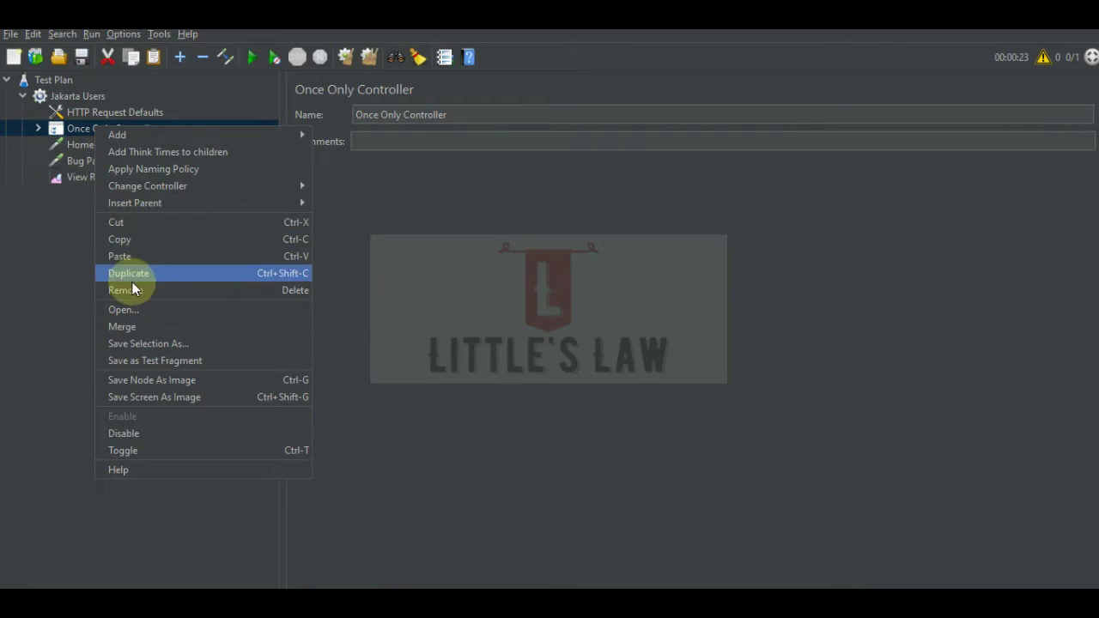
{"action": "left_click", "coordinate": [140, 433]}
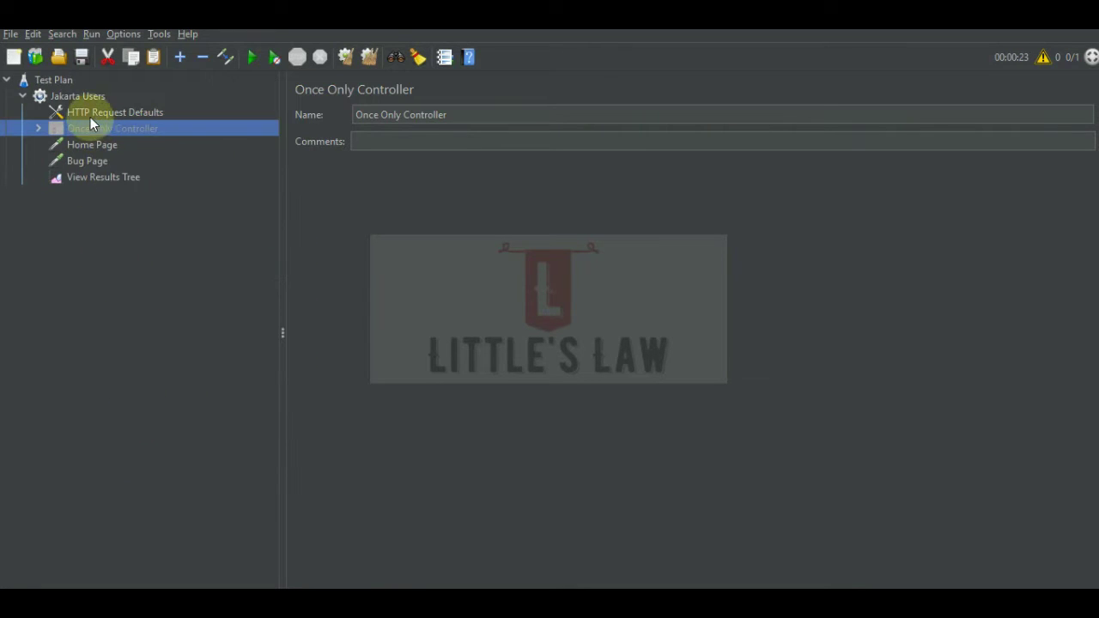
Check the thread group's user and loop counts, then clear all previous results and rerun the test plan with View Results Tree open
{"action": "left_click", "coordinate": [74, 97]}
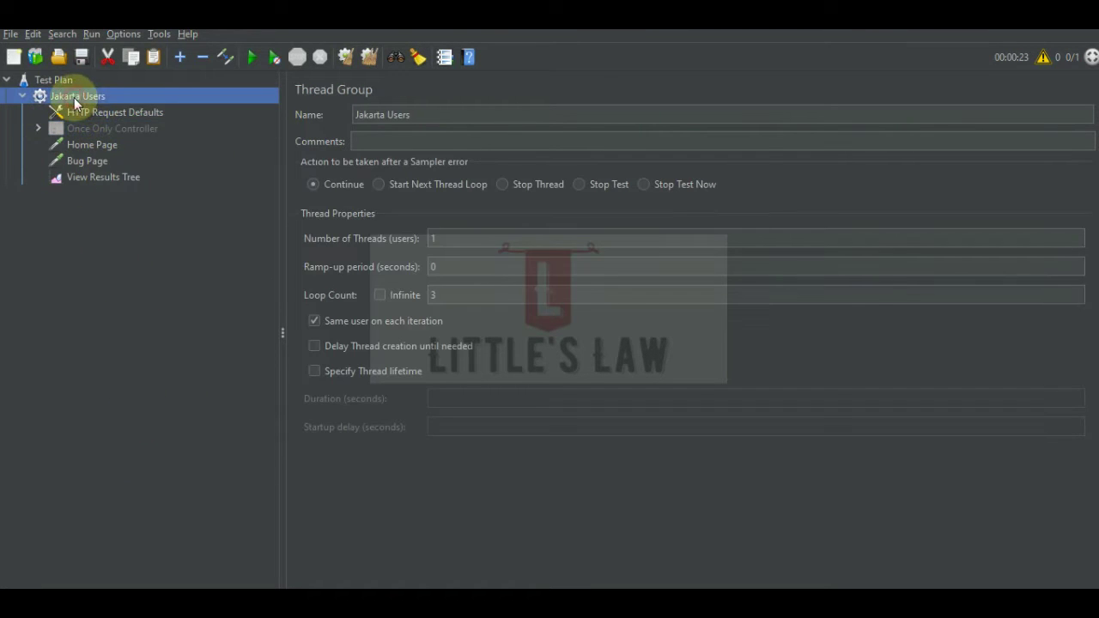
{"action": "left_click", "coordinate": [434, 238]}
{"action": "left_click", "coordinate": [447, 296]}
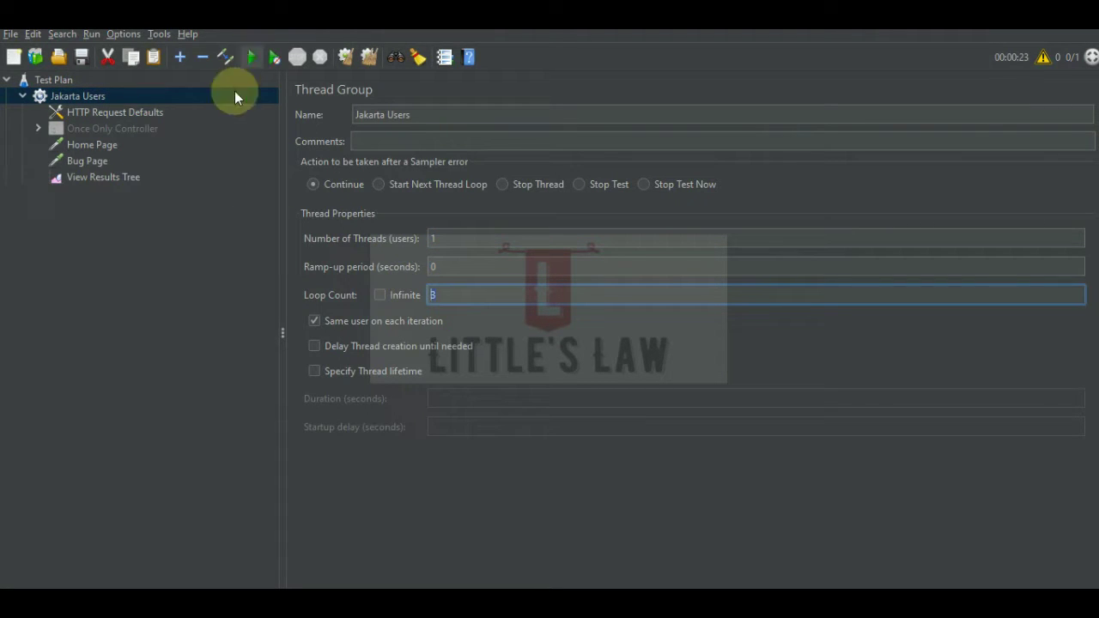
{"action": "left_click", "coordinate": [96, 178]}
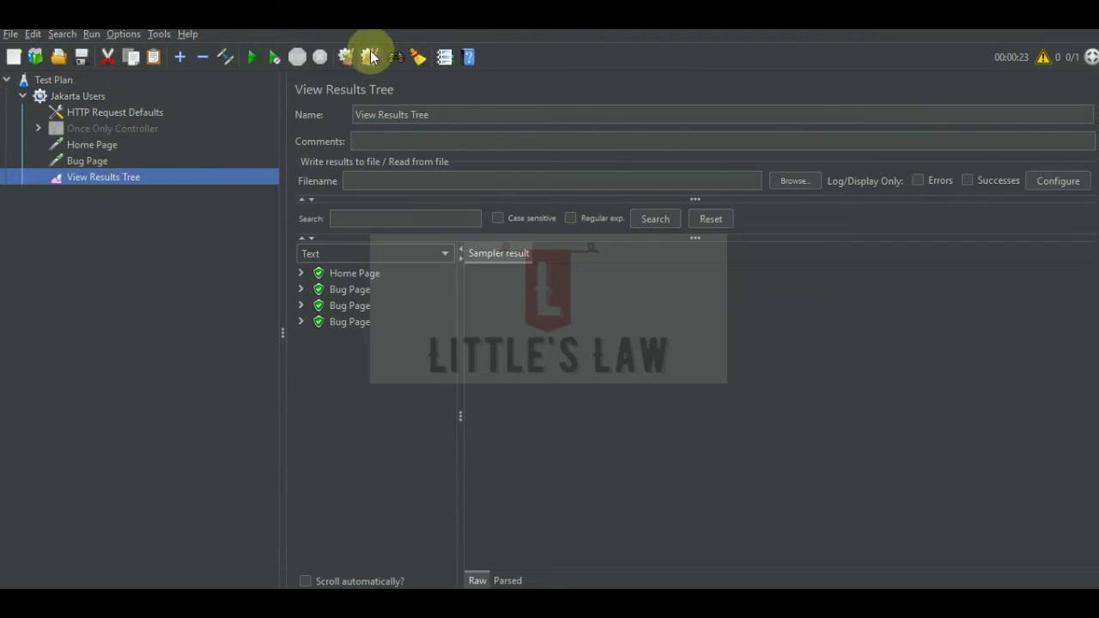
{"action": "left_click", "coordinate": [370, 56]}
{"action": "left_click", "coordinate": [251, 56]}
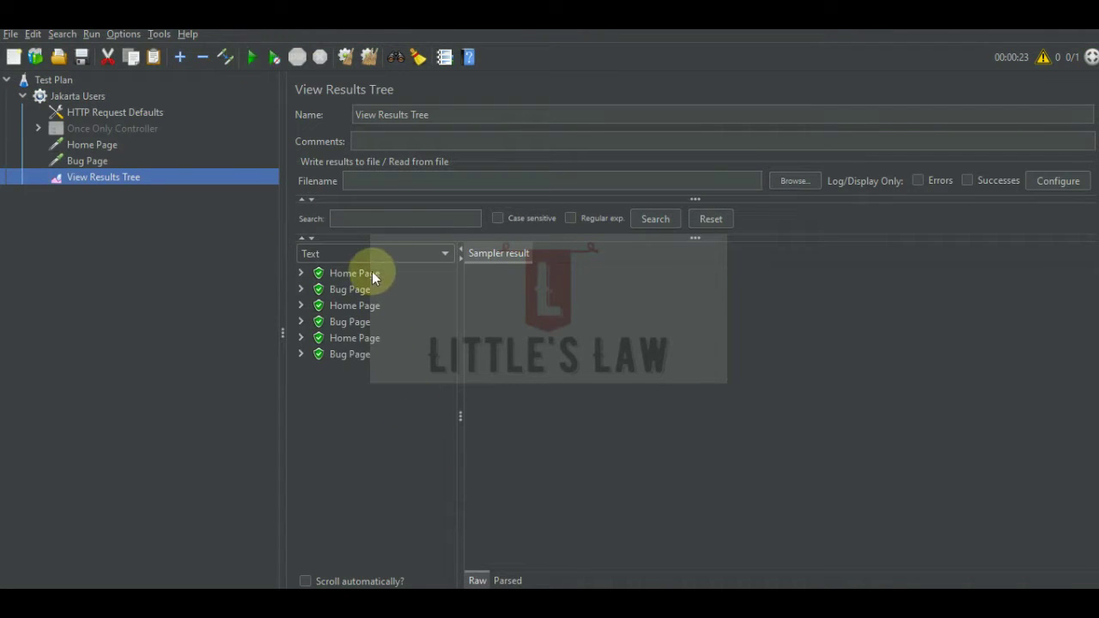
Examine the Home Page and Bug Page results in View Results Tree and compare them with the thread group's loop count
{"action": "left_click", "coordinate": [88, 146]}
{"action": "left_click", "coordinate": [90, 177]}
{"action": "left_click", "coordinate": [350, 291]}
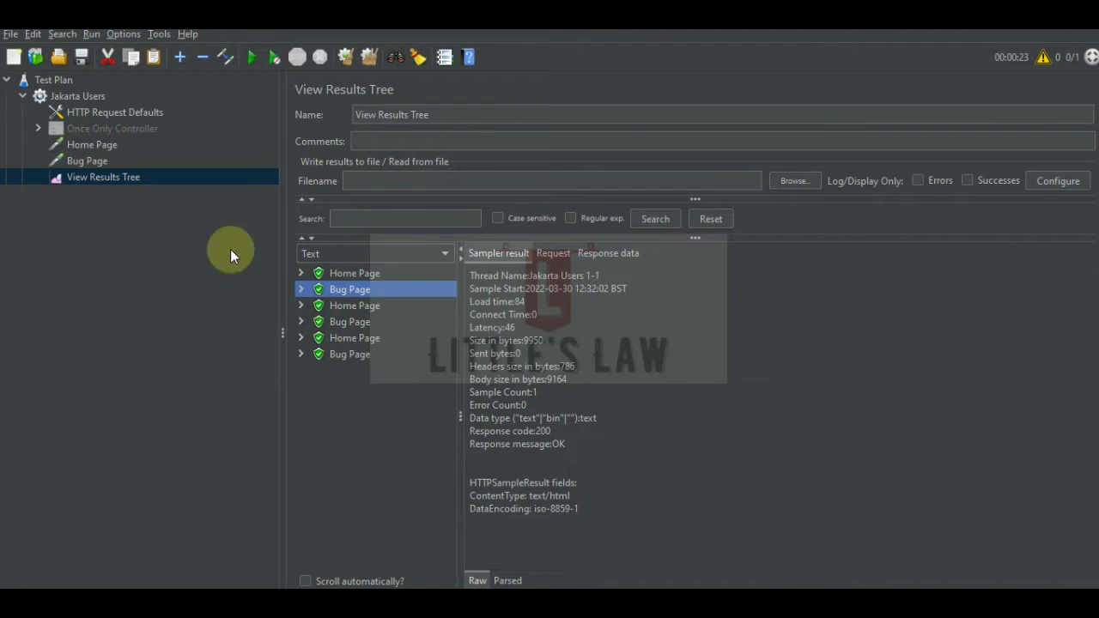
{"action": "left_click", "coordinate": [348, 311]}
{"action": "left_click", "coordinate": [354, 323]}
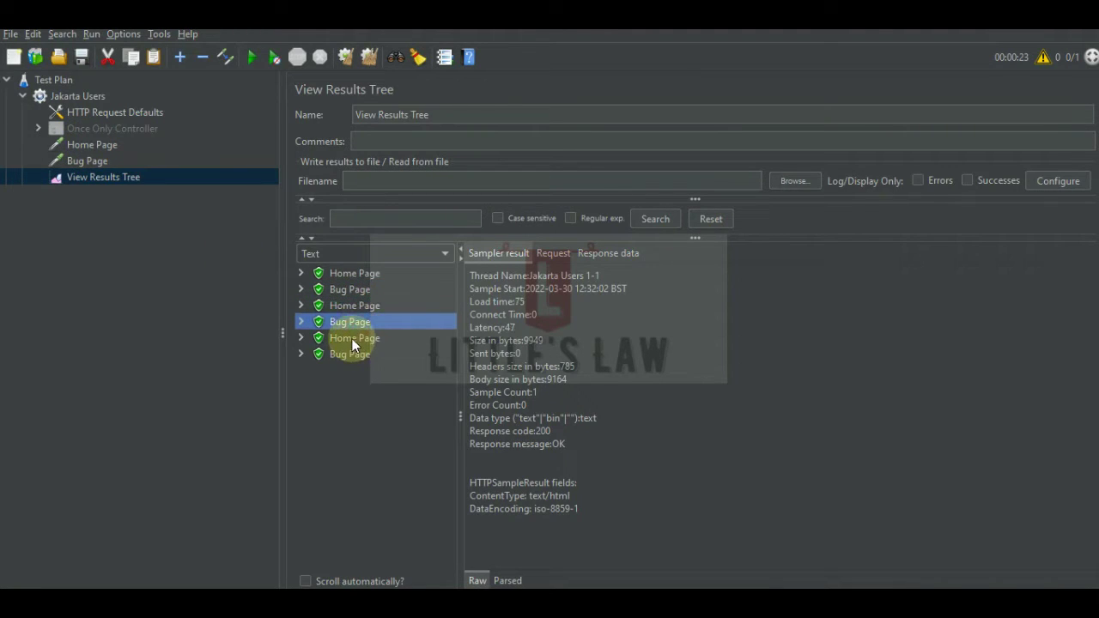
{"action": "left_click", "coordinate": [352, 339]}
{"action": "left_click", "coordinate": [354, 355]}
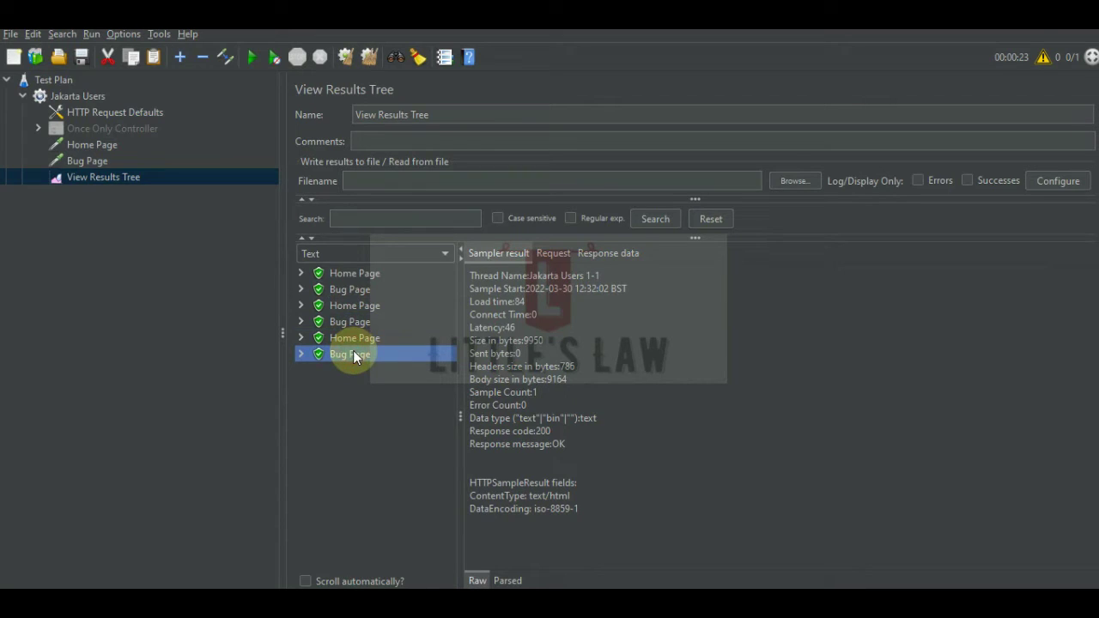
{"action": "left_click", "coordinate": [88, 97]}
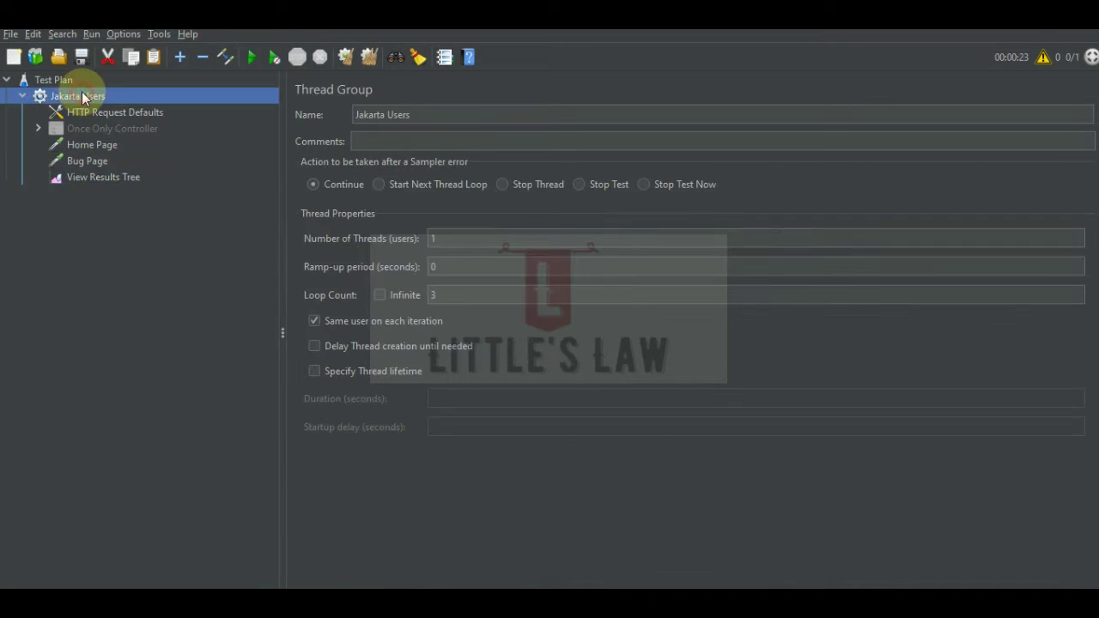
{"action": "left_click", "coordinate": [440, 295]}
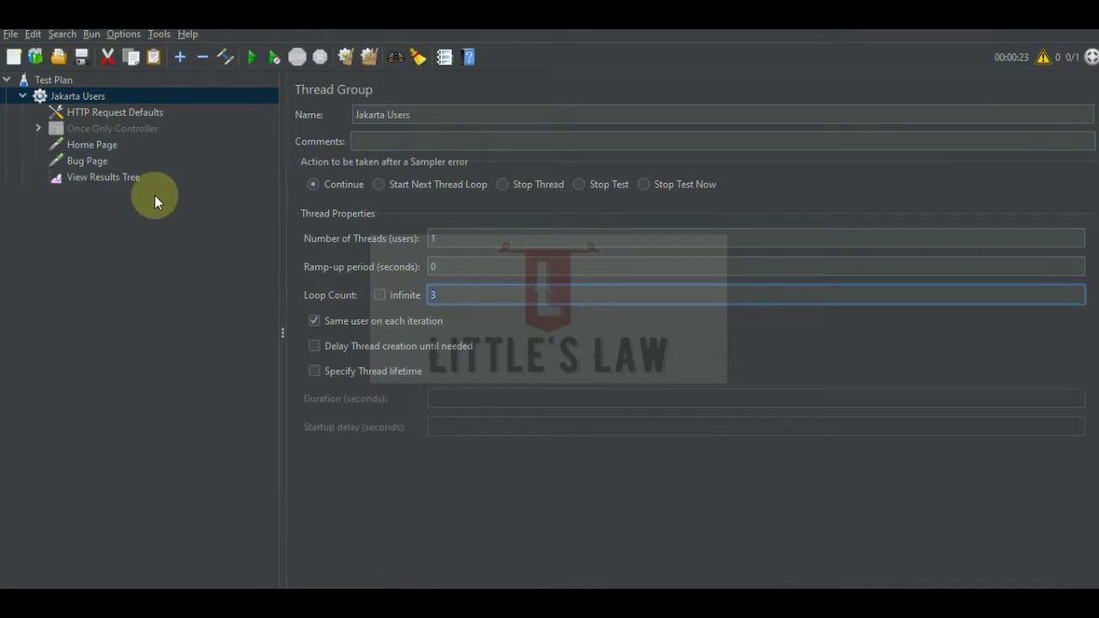
{"action": "left_click", "coordinate": [76, 177]}
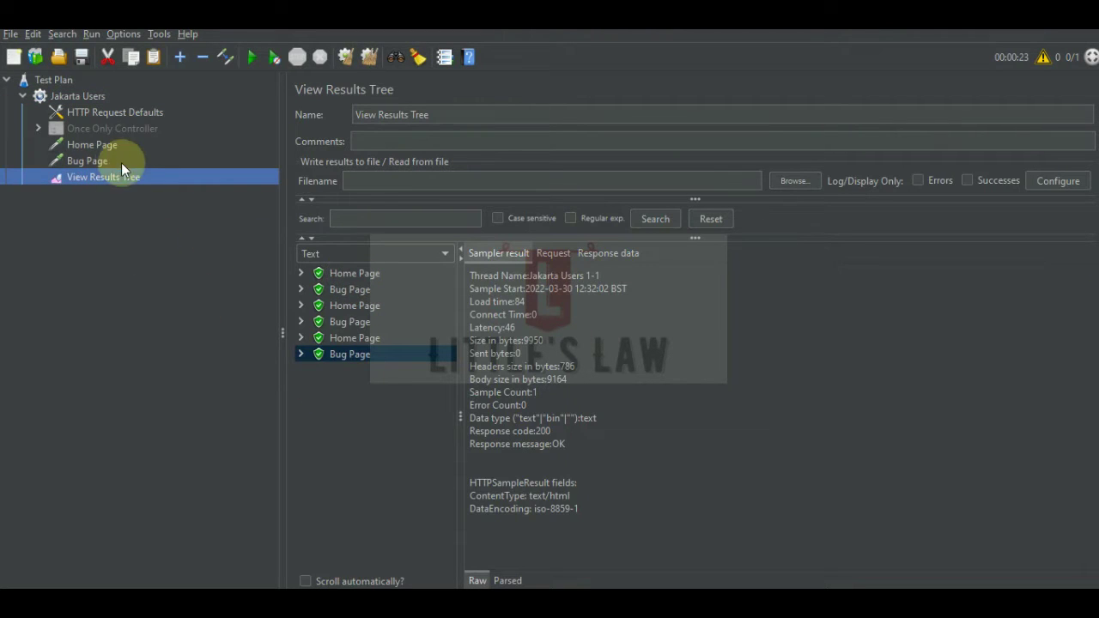
Expand and enable the Once Only Controller, and disable the Home Page request that sits outside it
{"action": "left_click", "coordinate": [38, 129]}
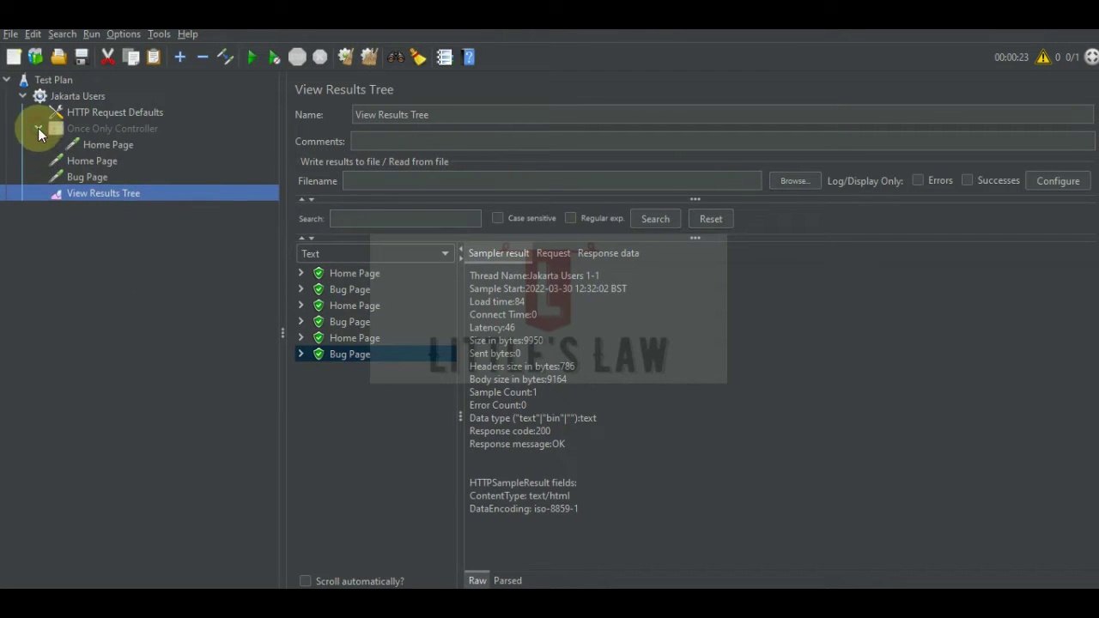
{"action": "left_click", "coordinate": [105, 128]}
{"action": "right_click", "coordinate": [101, 129]}
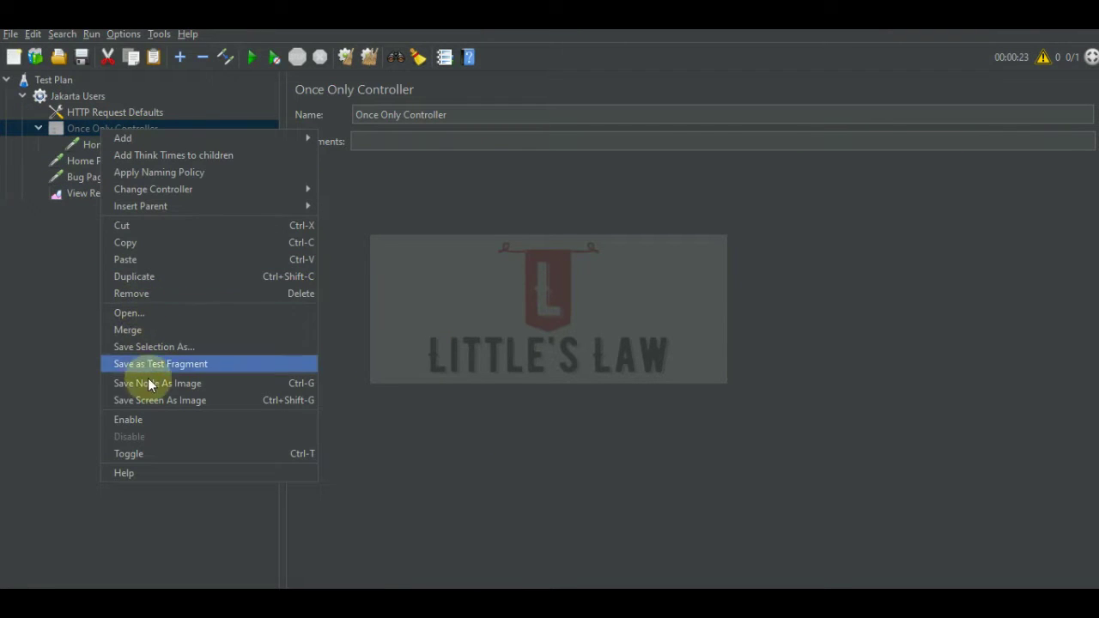
{"action": "left_click", "coordinate": [152, 420]}
{"action": "left_click", "coordinate": [87, 160]}
{"action": "right_click", "coordinate": [86, 160]}
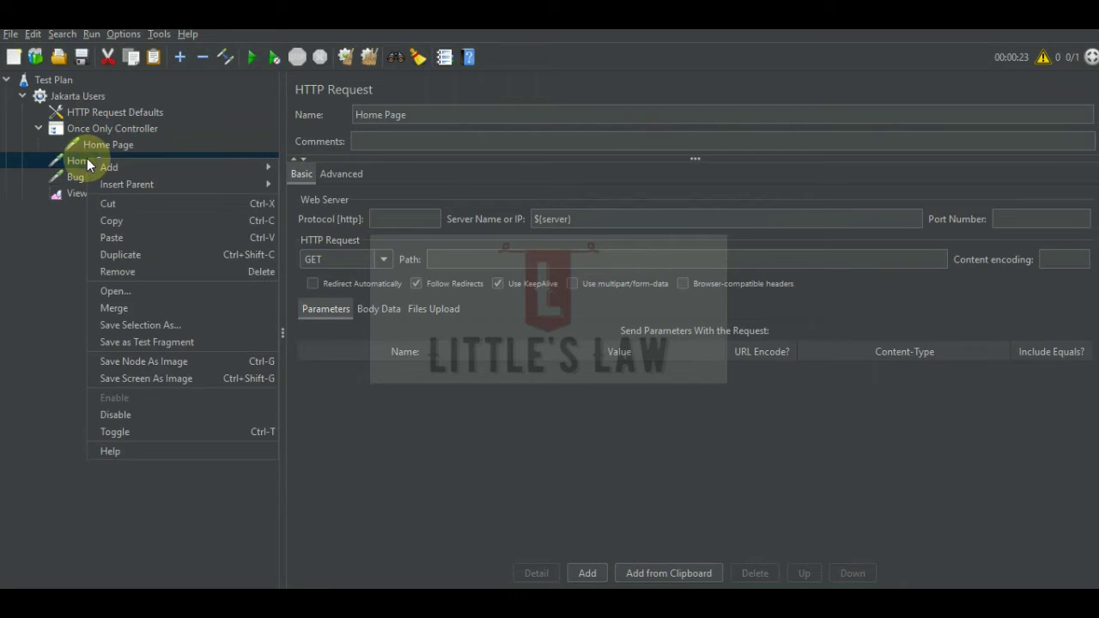
{"action": "left_click", "coordinate": [107, 416]}
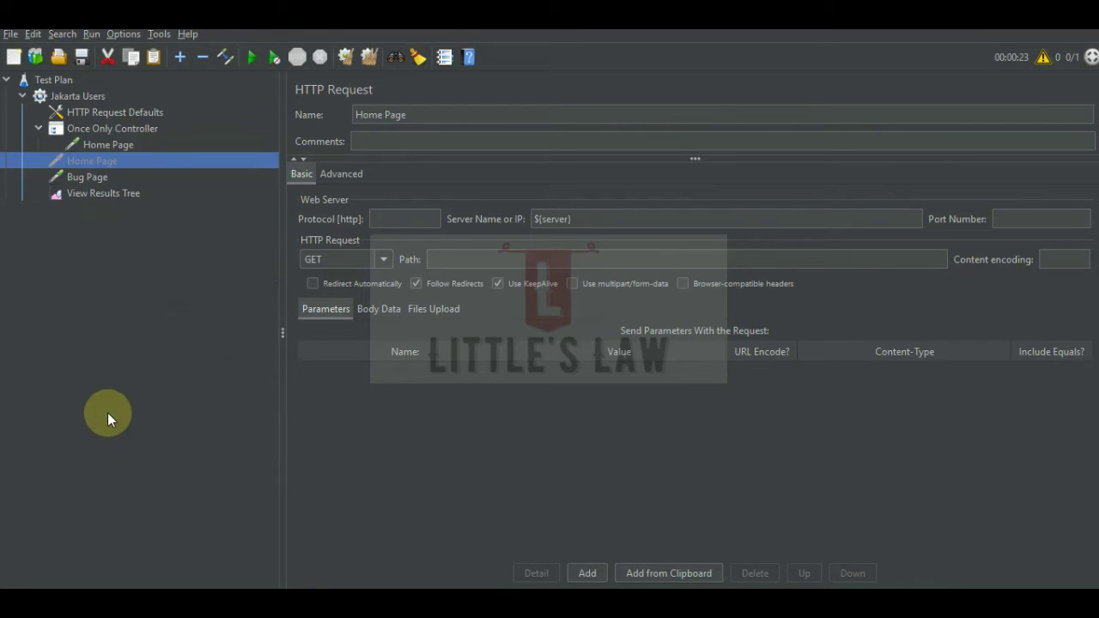
Set the Jakarta Users thread group's number of threads to 2
{"action": "left_click", "coordinate": [87, 95]}
{"action": "left_click", "coordinate": [449, 238]}
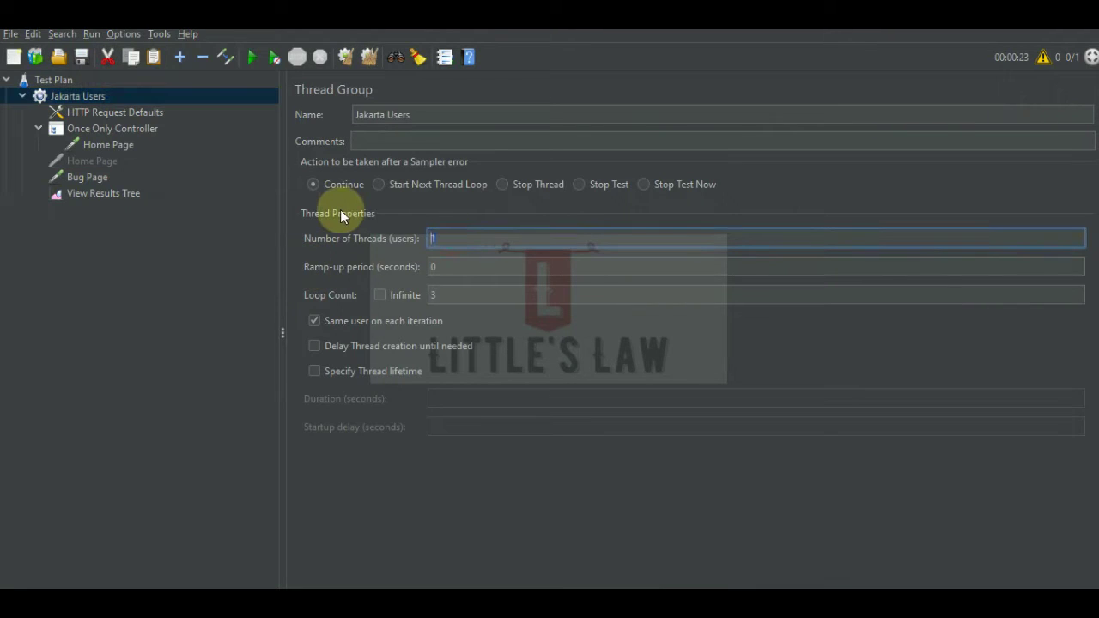
{"action": "type", "text": "2"}
{"action": "left_click", "coordinate": [90, 284]}
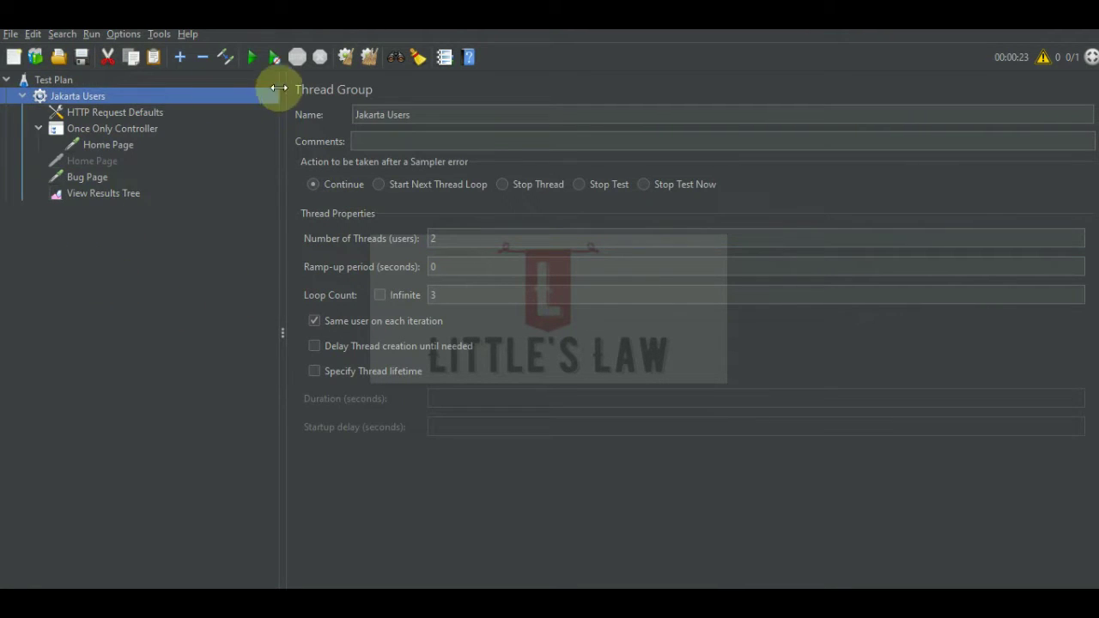
Clear all previous results and rerun the test plan with View Results Tree open
{"action": "left_click", "coordinate": [86, 194]}
{"action": "left_click", "coordinate": [368, 56]}
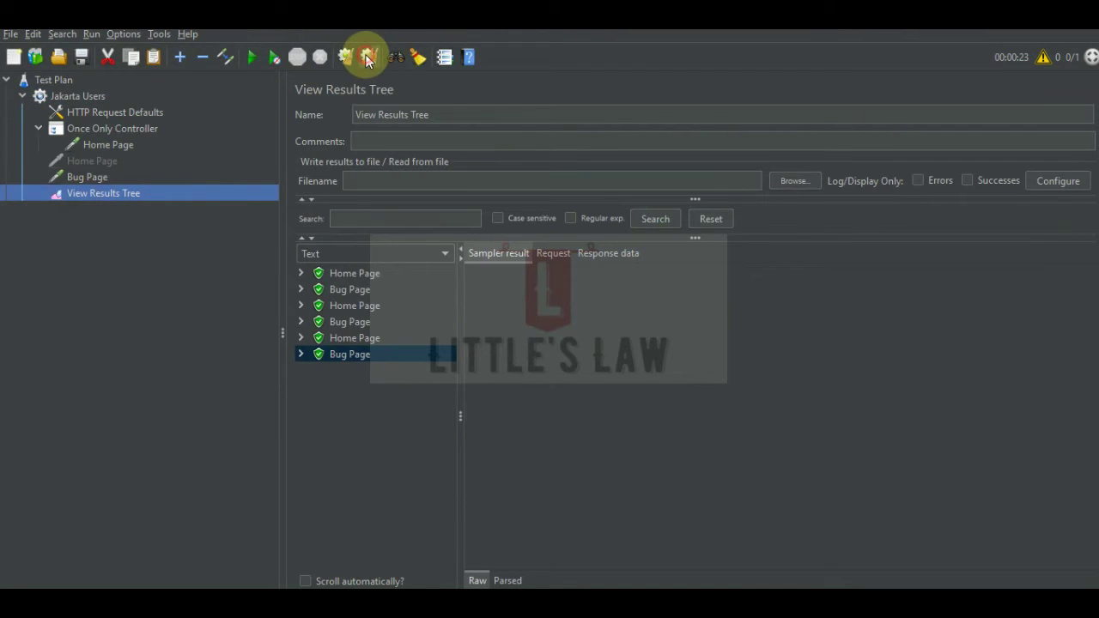
{"action": "left_click", "coordinate": [251, 57]}
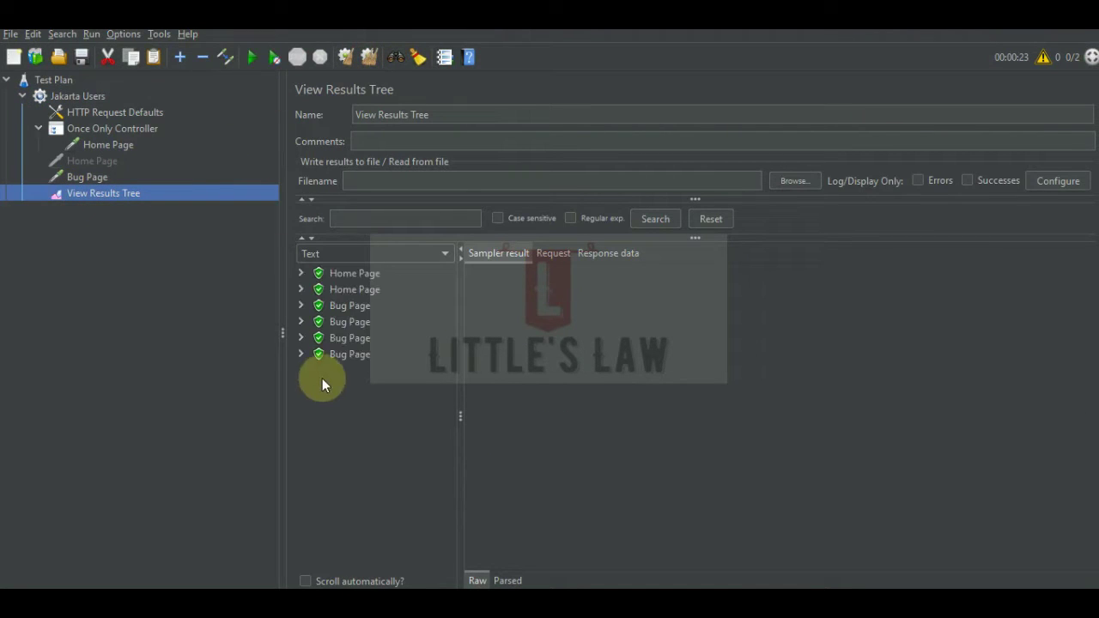
Examine which thread ran each Home Page and Bug Page sample, and check the results against the Jakarta Users thread settings
{"action": "left_click", "coordinate": [356, 274]}
{"action": "left_click", "coordinate": [359, 291]}
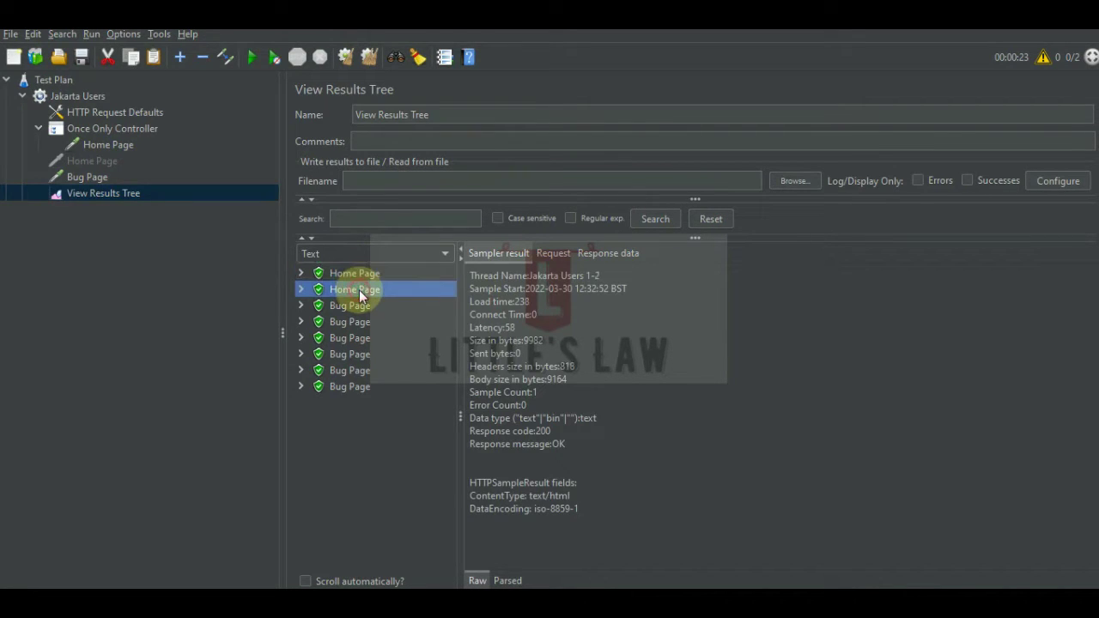
{"action": "left_click", "coordinate": [357, 273]}
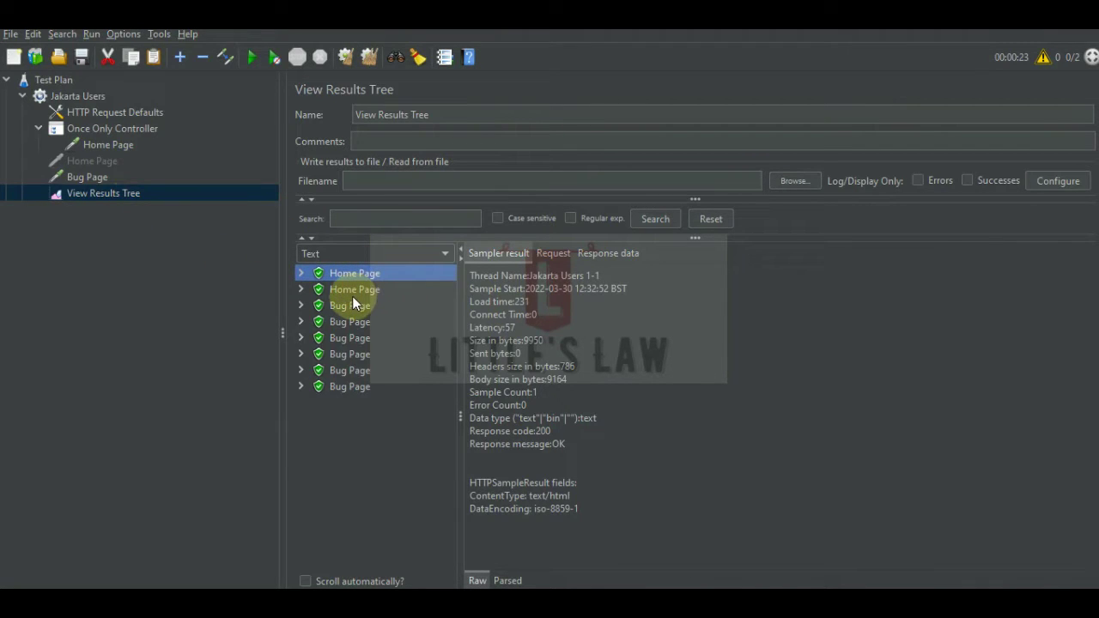
{"action": "left_click", "coordinate": [352, 291]}
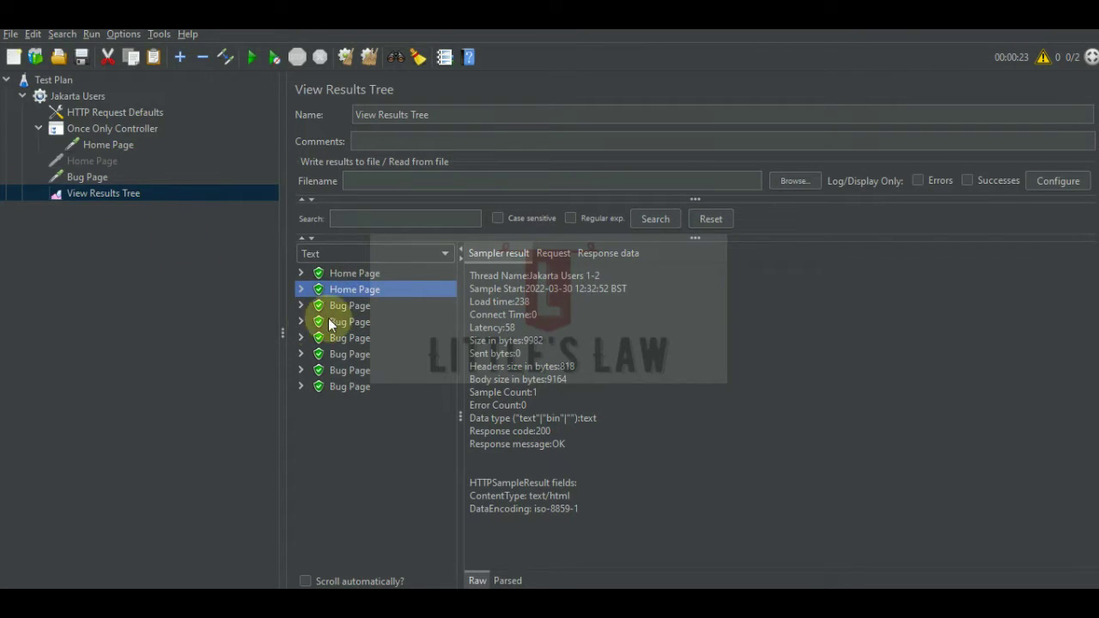
{"action": "left_click", "coordinate": [332, 307]}
{"action": "left_click", "coordinate": [344, 321]}
{"action": "left_click", "coordinate": [348, 336]}
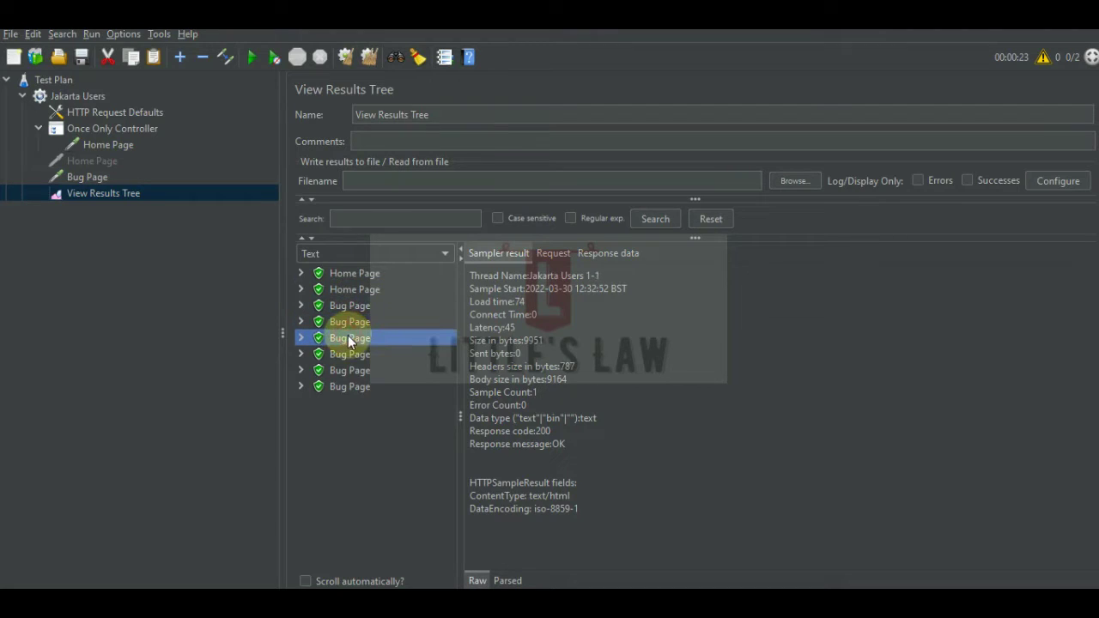
{"action": "left_click", "coordinate": [348, 359]}
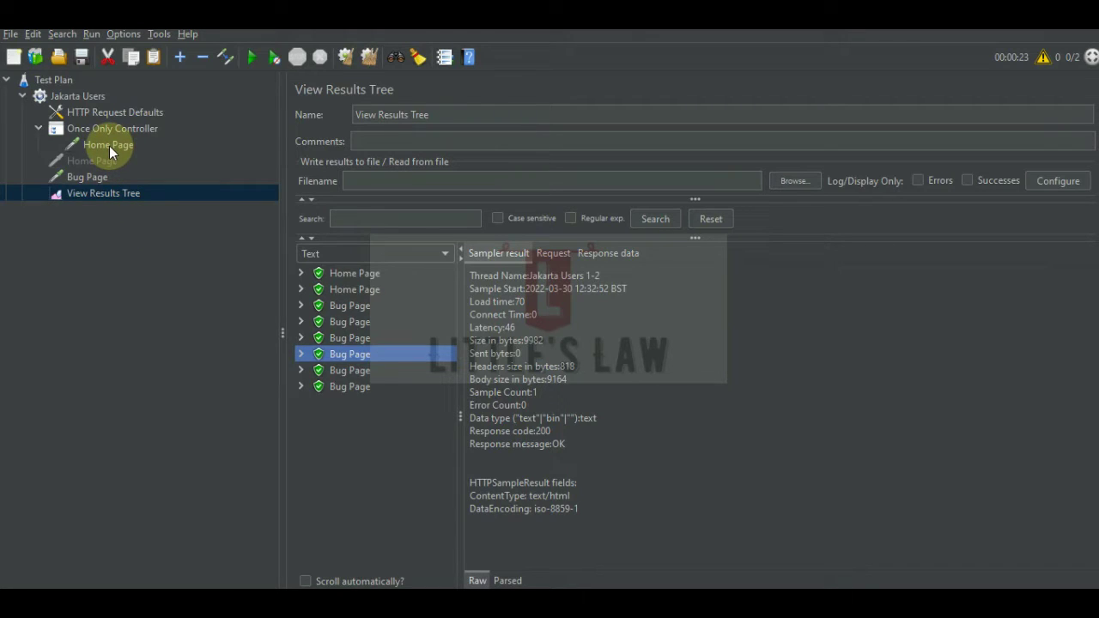
{"action": "left_click_drag", "start_coordinate": [110, 152], "coordinate": [110, 151]}
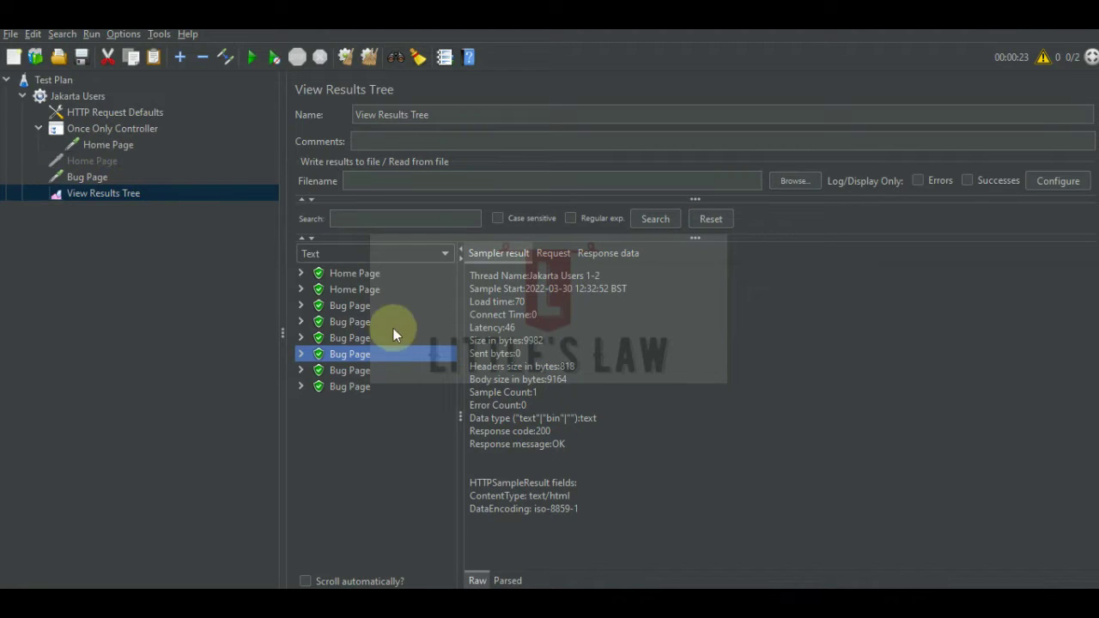
{"action": "left_click", "coordinate": [352, 274]}
{"action": "left_click", "coordinate": [348, 288]}
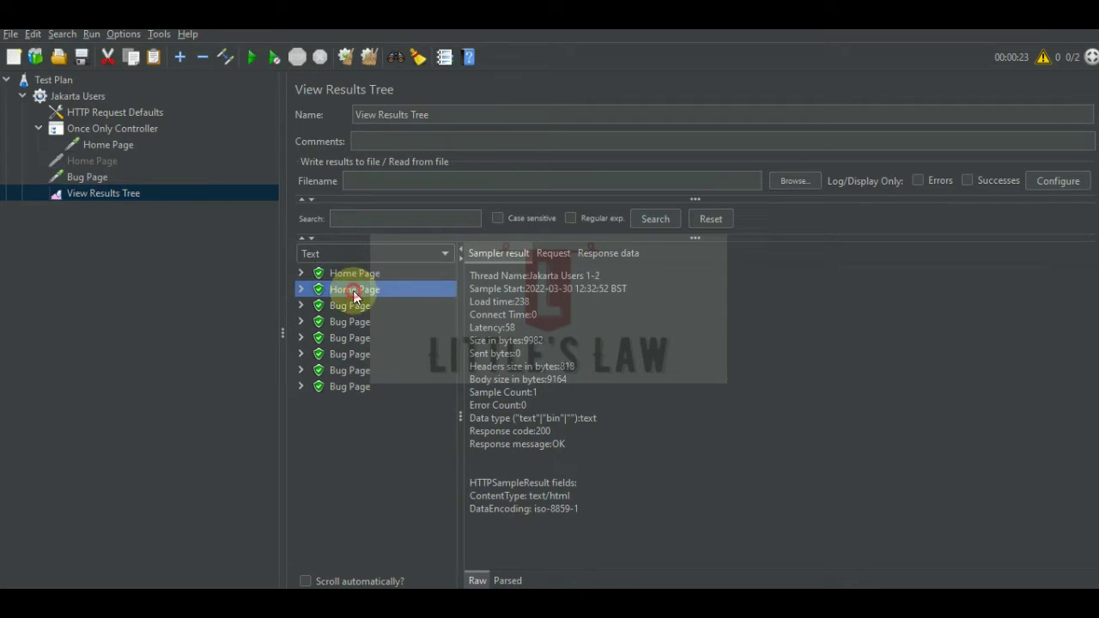
{"action": "left_click", "coordinate": [348, 273]}
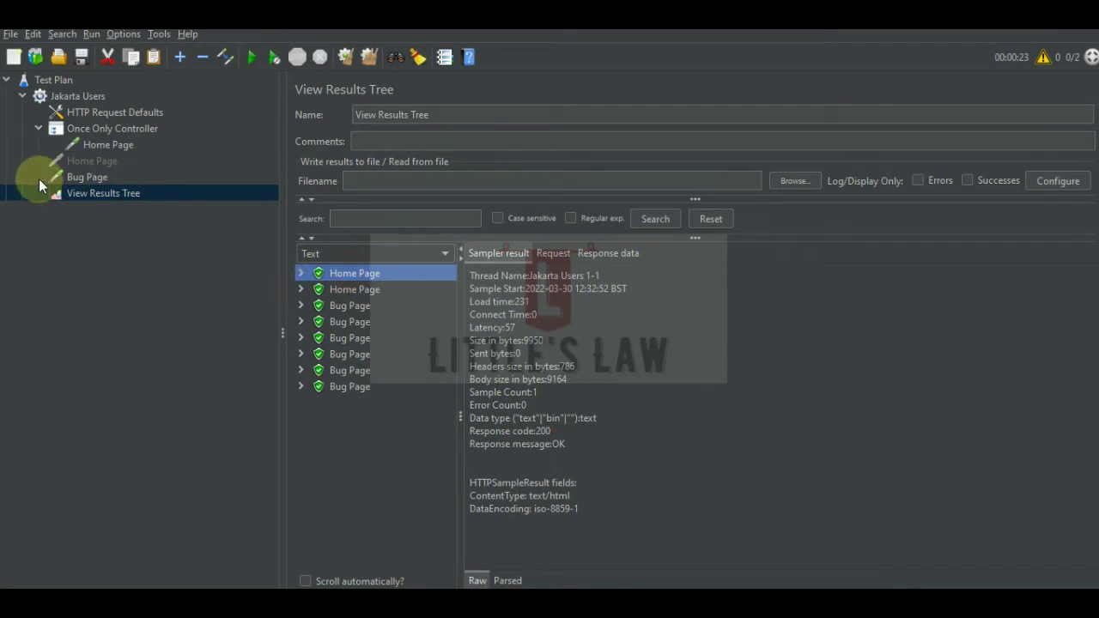
{"action": "left_click", "coordinate": [73, 95]}
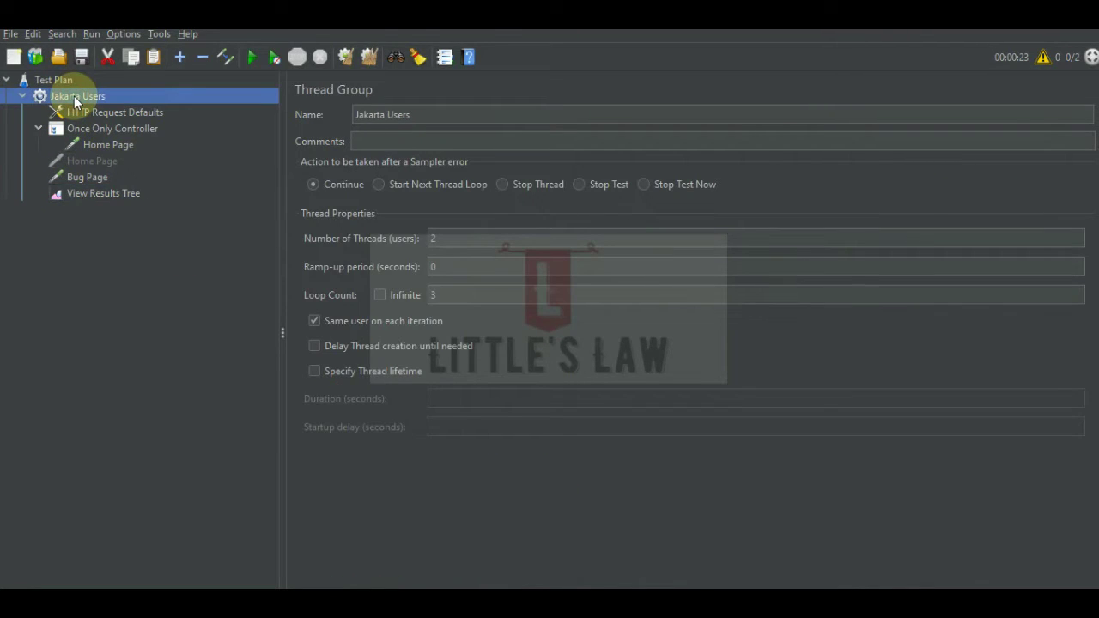
Add a new Thread Group to the test plan and move it above Jakarta Users
{"action": "left_click", "coordinate": [61, 80]}
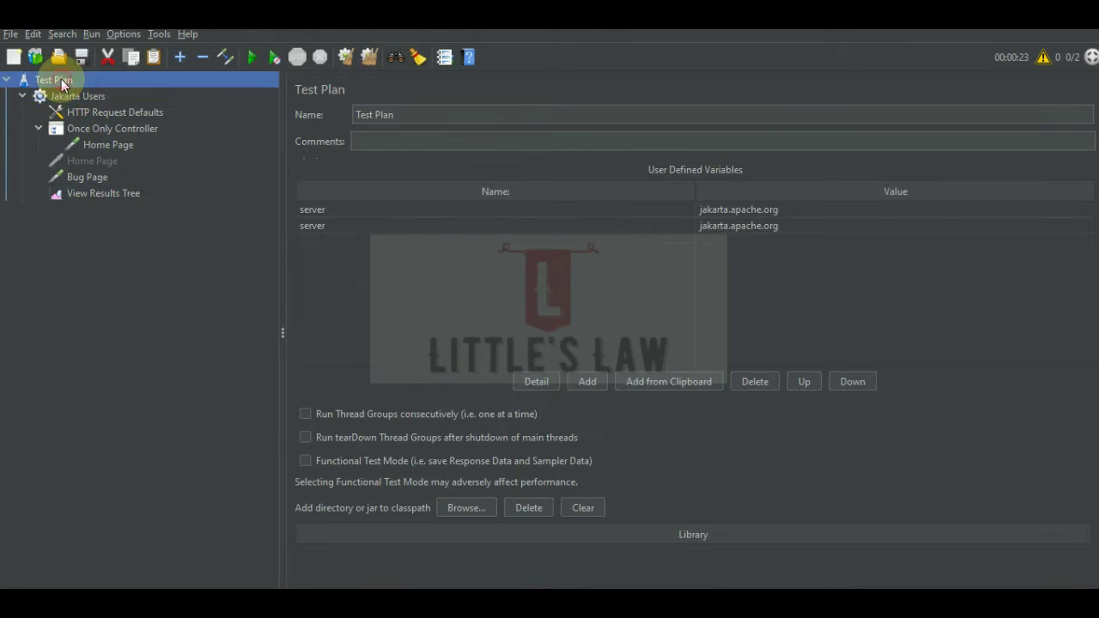
{"action": "right_click", "coordinate": [61, 79]}
{"action": "mouse_move", "coordinate": [245, 89]}
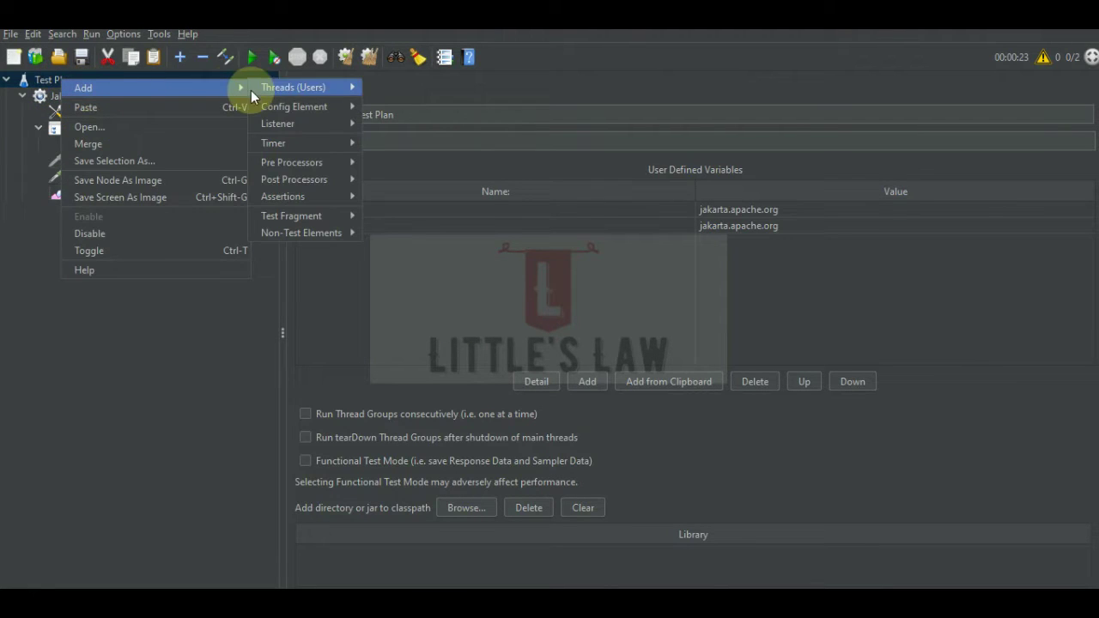
{"action": "mouse_move", "coordinate": [361, 86]}
{"action": "left_click", "coordinate": [400, 87]}
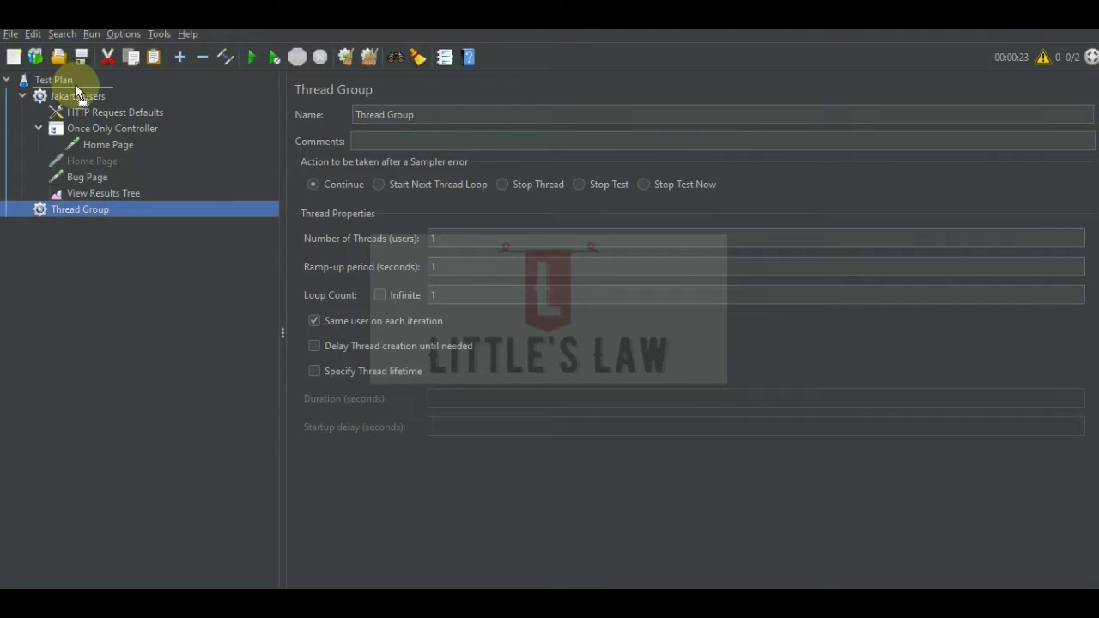
{"action": "left_click_drag", "start_coordinate": [77, 92], "coordinate": [79, 92]}
Move the Once Only Controller with its Home Page request from Jakarta Users into the new Thread Group
{"action": "left_click", "coordinate": [99, 148]}
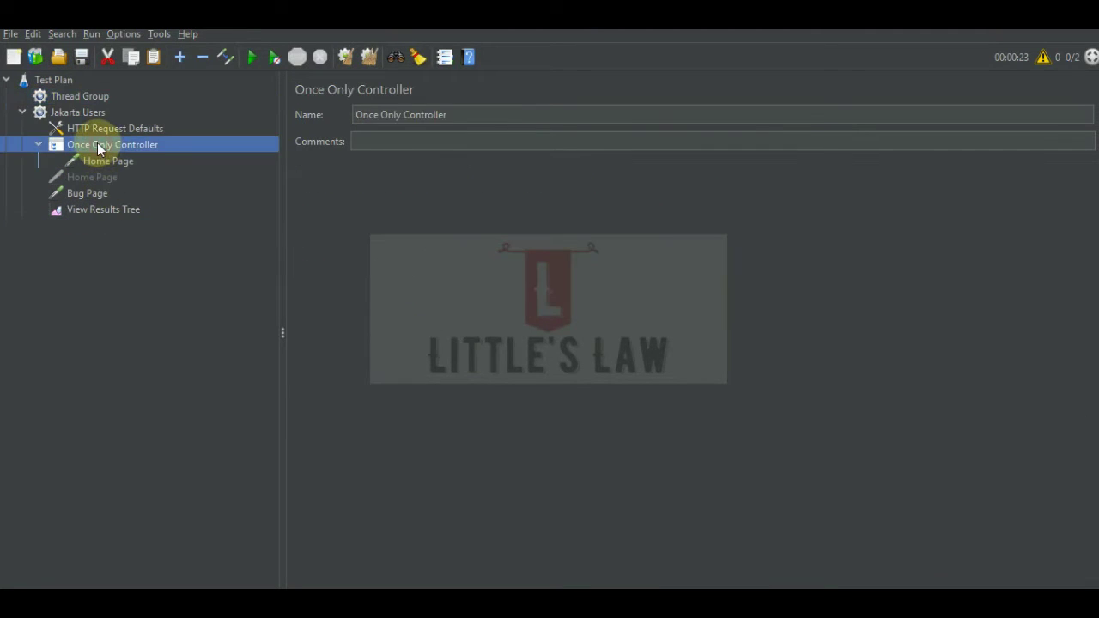
{"action": "left_click_drag", "start_coordinate": [99, 148], "coordinate": [106, 104]}
{"action": "left_click_drag", "start_coordinate": [88, 109], "coordinate": [91, 102]}
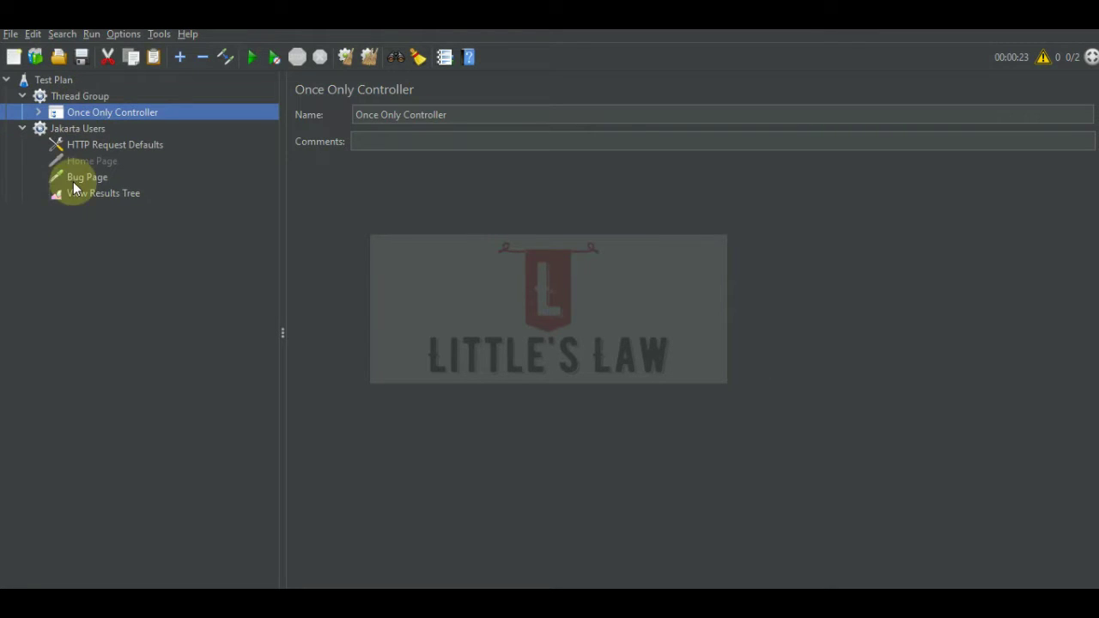
Set the new Thread Group's ramp-up period to 0 seconds
{"action": "left_click", "coordinate": [100, 99]}
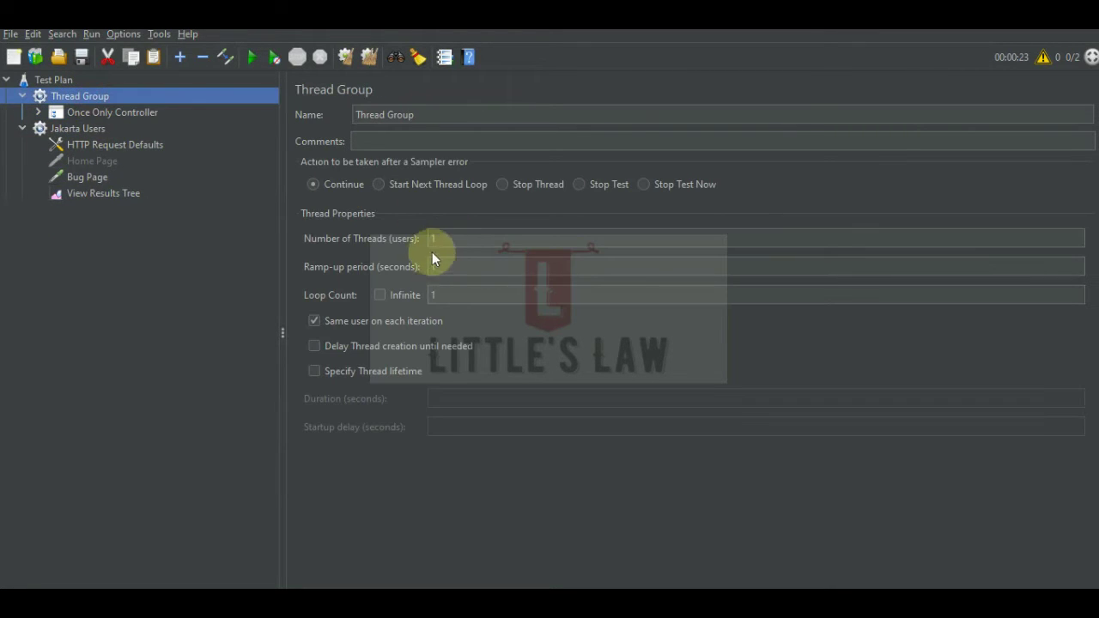
{"action": "left_click", "coordinate": [437, 266]}
{"action": "type", "text": "0"}
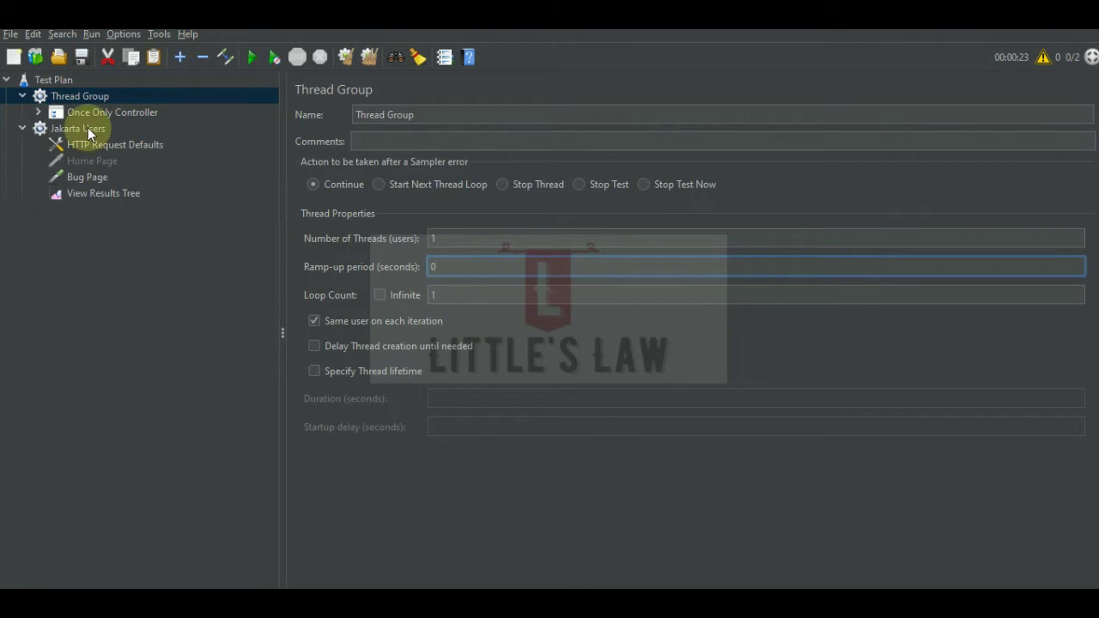
Add a View Results Tree listener at the test plan level
{"action": "left_click", "coordinate": [63, 79]}
{"action": "right_click", "coordinate": [64, 80]}
{"action": "mouse_move", "coordinate": [92, 89]}
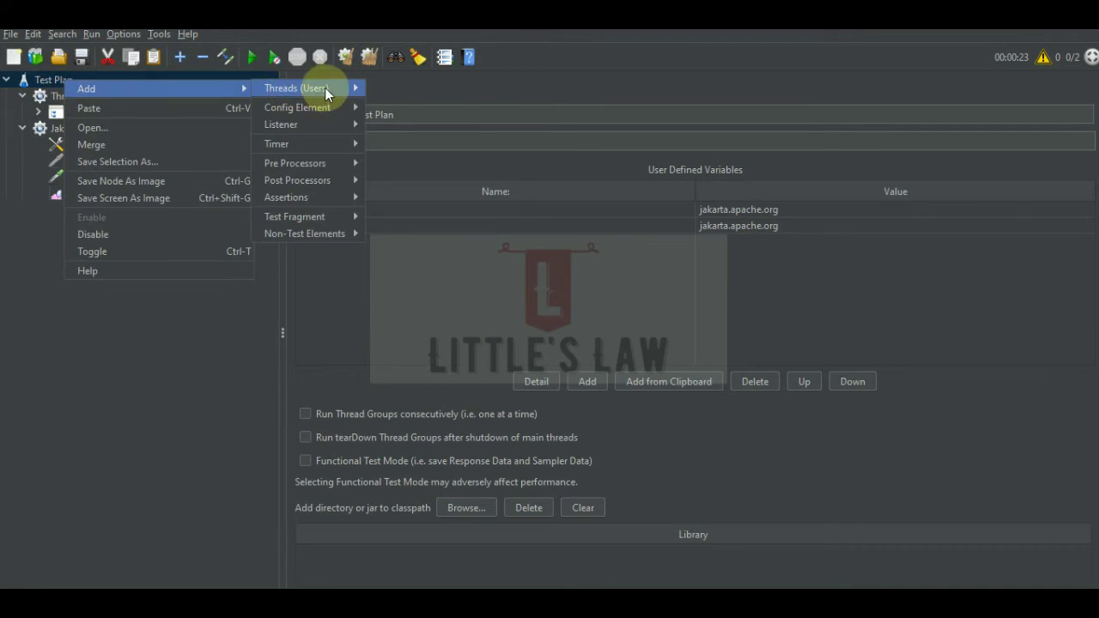
{"action": "mouse_move", "coordinate": [298, 127]}
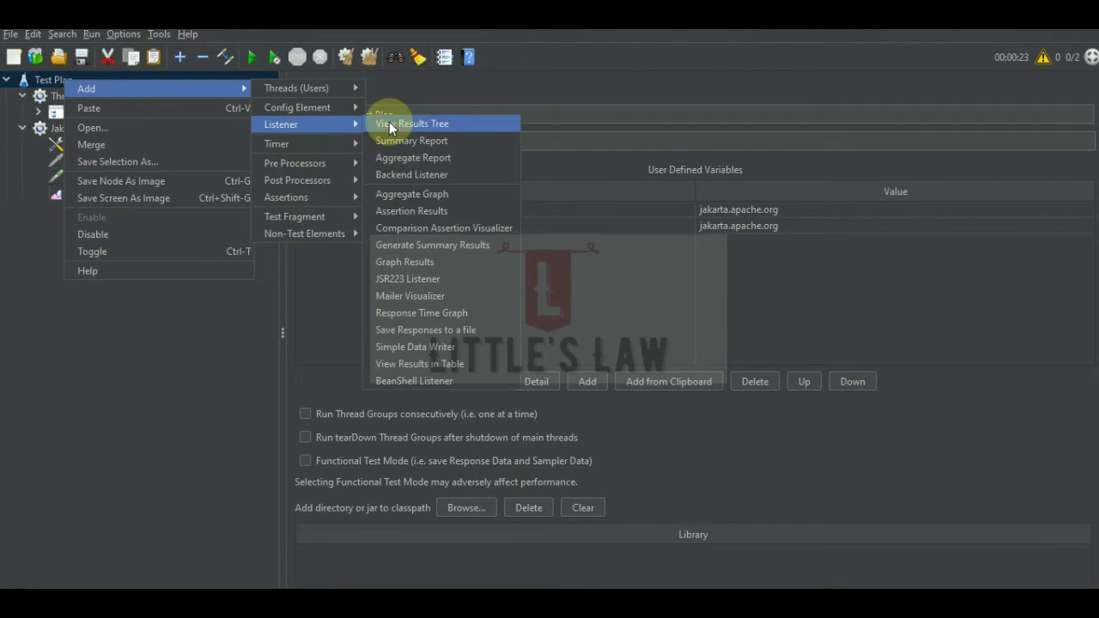
{"action": "left_click", "coordinate": [395, 126]}
Disable the View Results Tree listener inside Jakarta Users and return to the Test Plan settings
{"action": "left_click", "coordinate": [100, 193]}
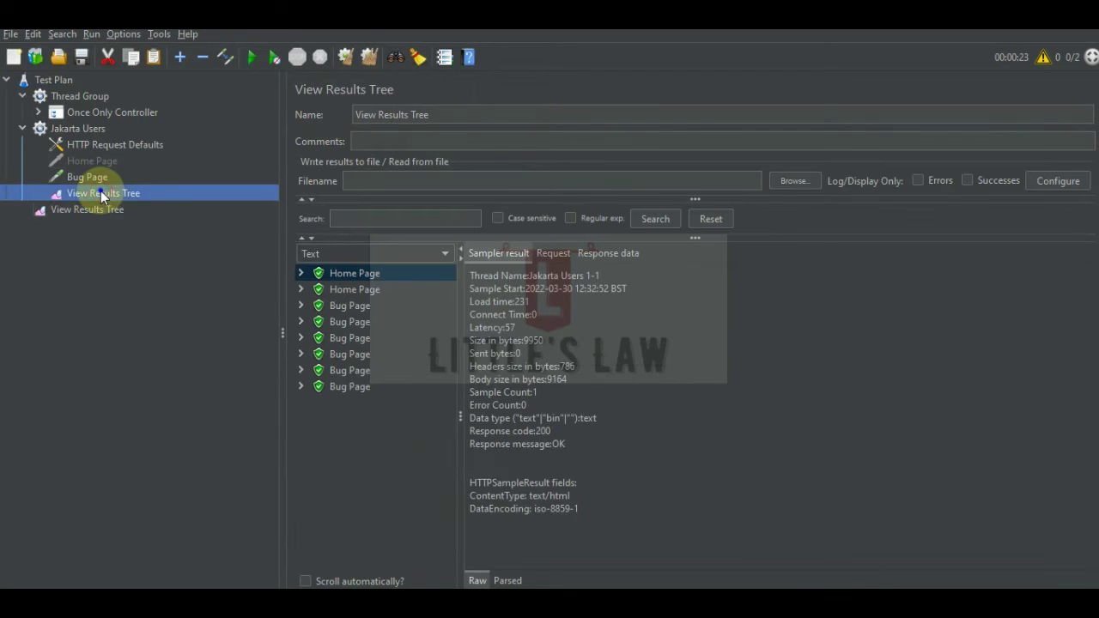
{"action": "right_click", "coordinate": [101, 190]}
{"action": "left_click", "coordinate": [157, 431]}
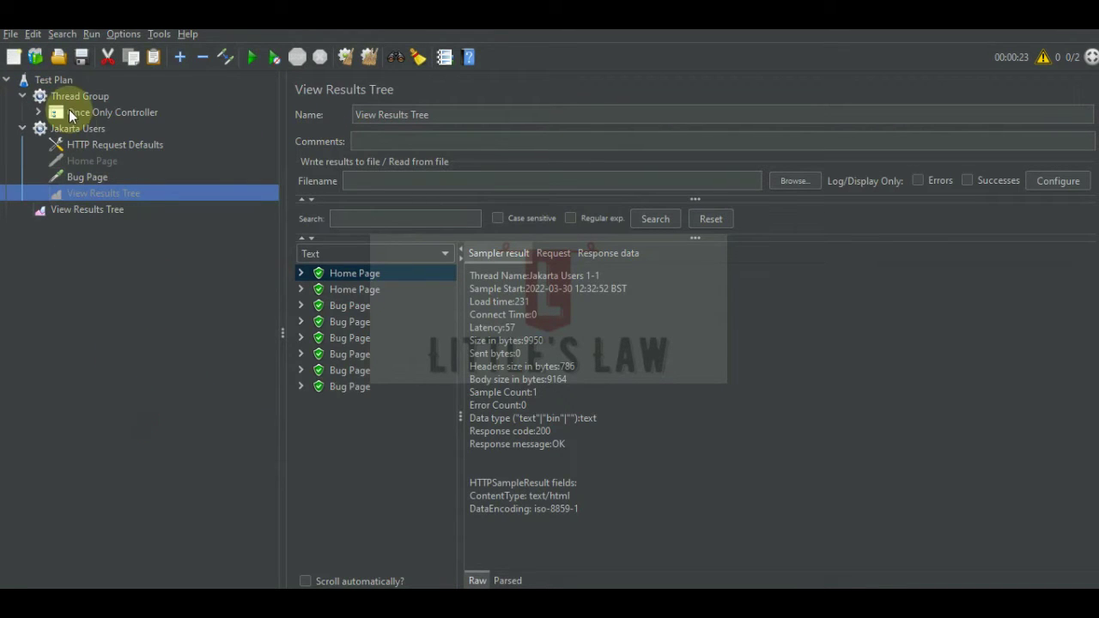
{"action": "left_click", "coordinate": [62, 78]}
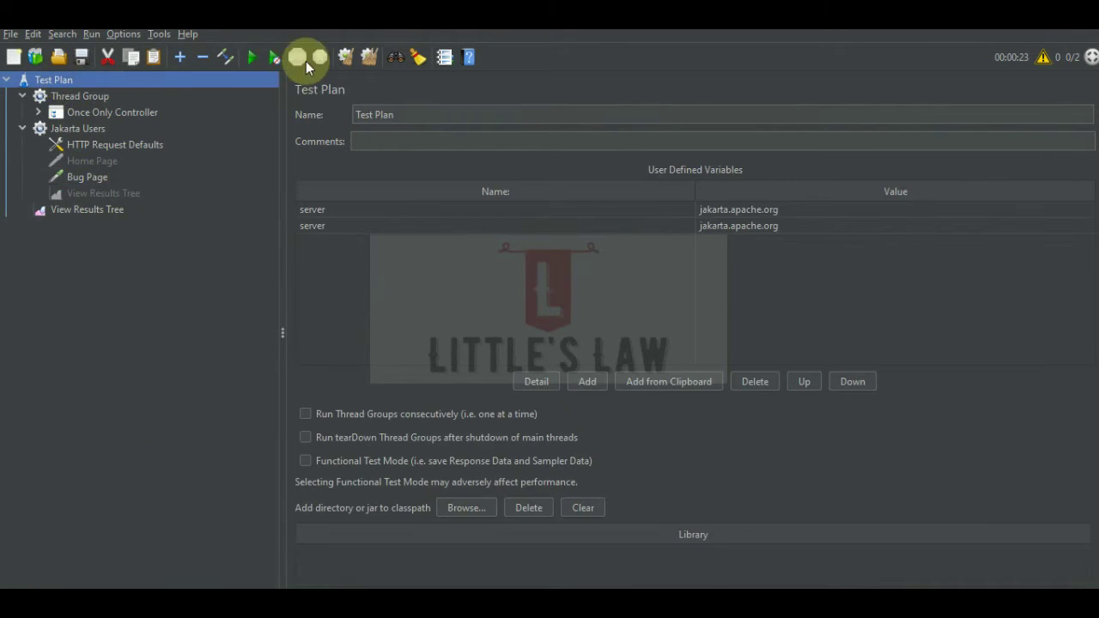
Run the test with the plan-level View Results Tree open and inspect the Home Page sample's result
{"action": "left_click", "coordinate": [92, 211]}
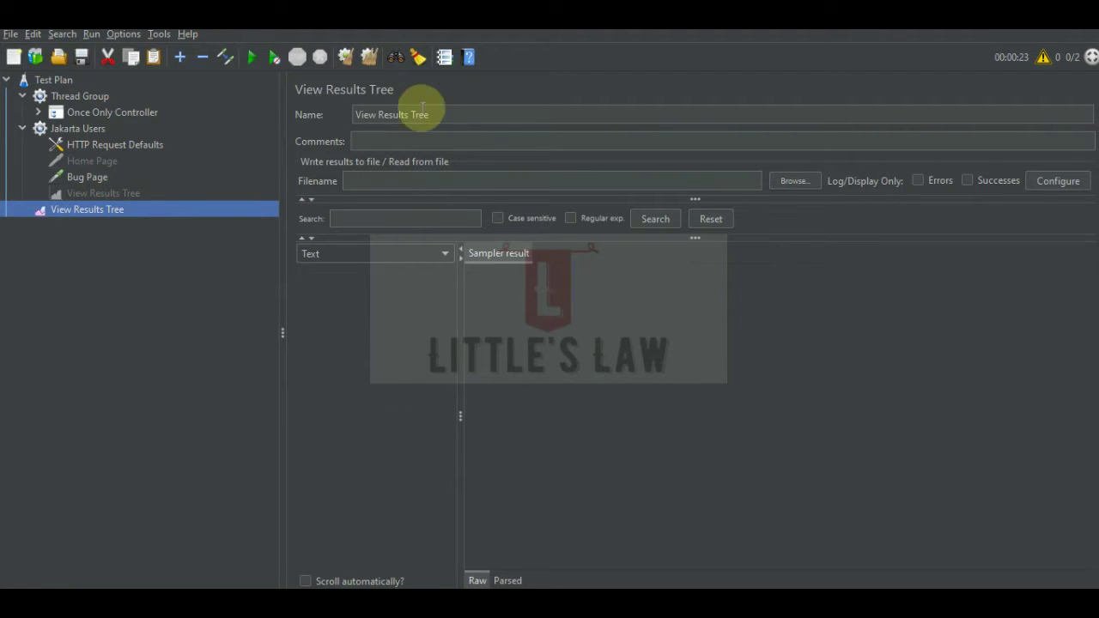
{"action": "left_click", "coordinate": [251, 56]}
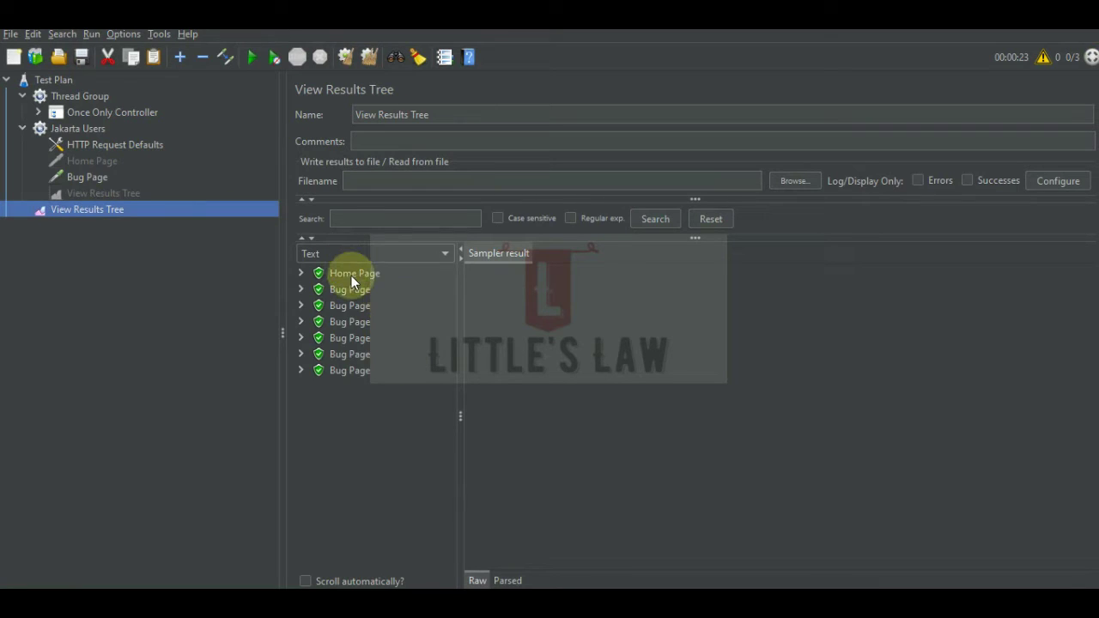
{"action": "left_click", "coordinate": [351, 274]}
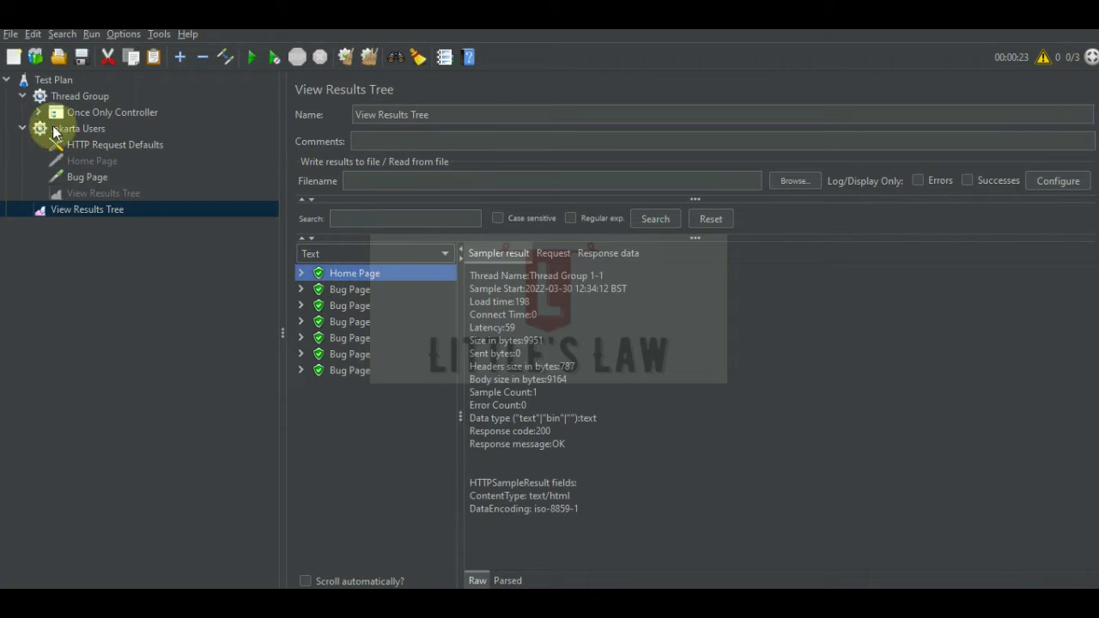
Compare the thread and loop count settings of Thread Group and Jakarta Users, and check the Bug Page request
{"action": "left_click", "coordinate": [80, 99]}
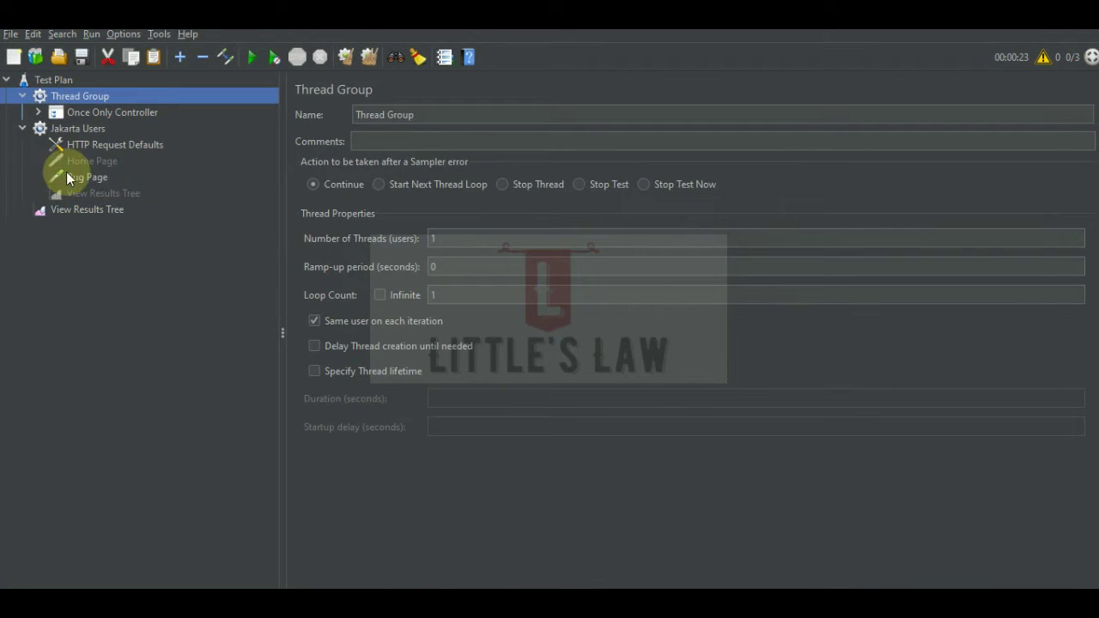
{"action": "left_click", "coordinate": [53, 129]}
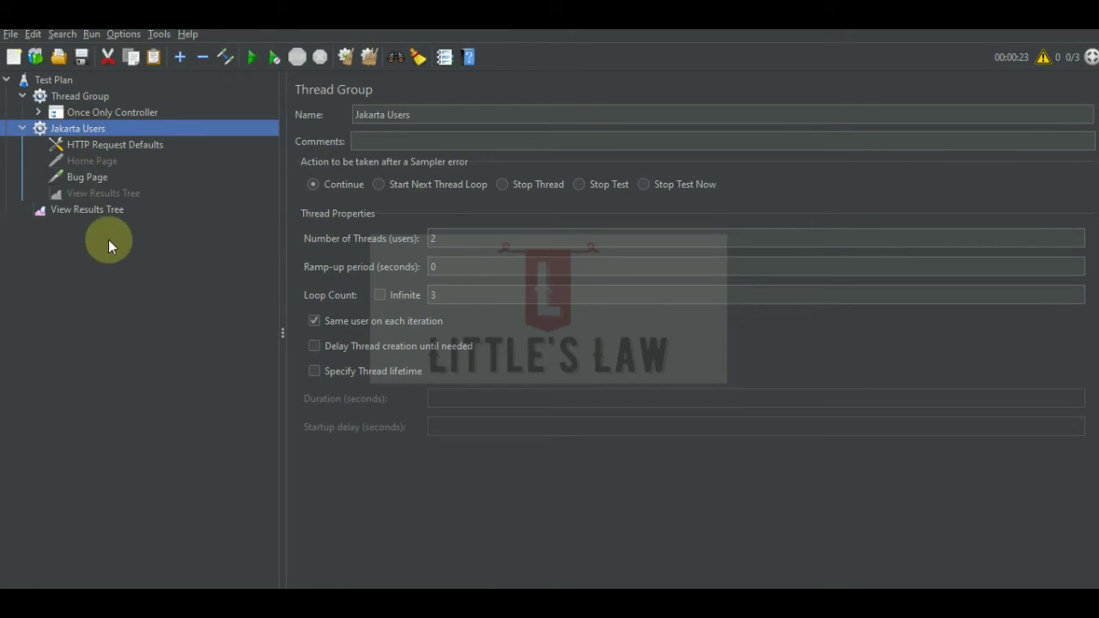
{"action": "left_click", "coordinate": [84, 177]}
{"action": "left_click", "coordinate": [93, 131]}
{"action": "left_click", "coordinate": [442, 295]}
{"action": "left_click", "coordinate": [88, 178]}
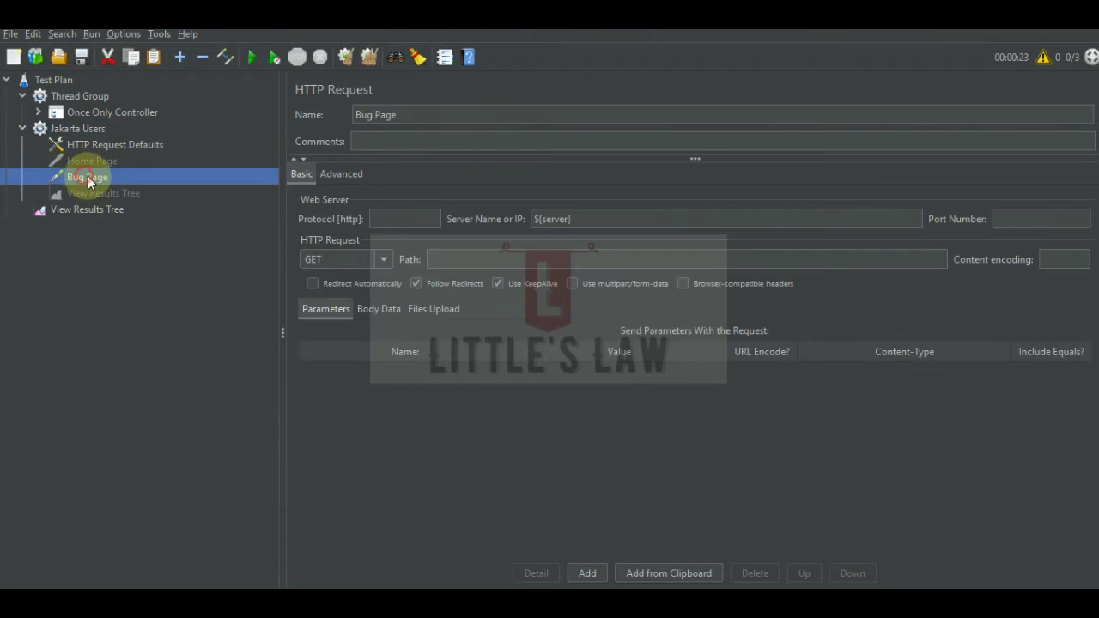
{"action": "left_click", "coordinate": [87, 131]}
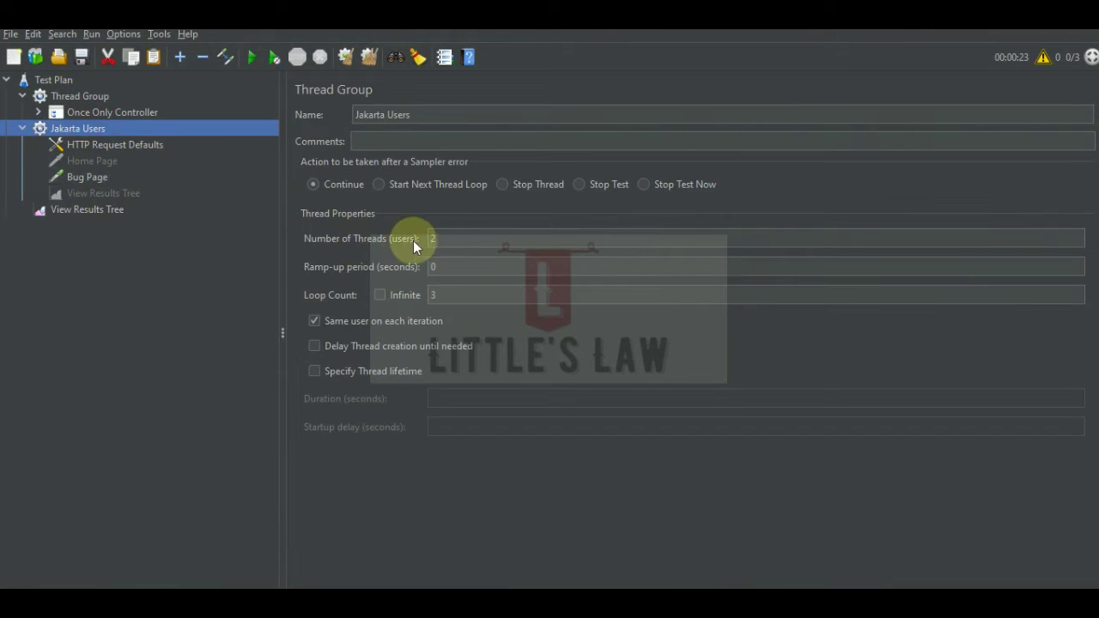
{"action": "left_click", "coordinate": [435, 239]}
{"action": "left_click", "coordinate": [443, 295]}
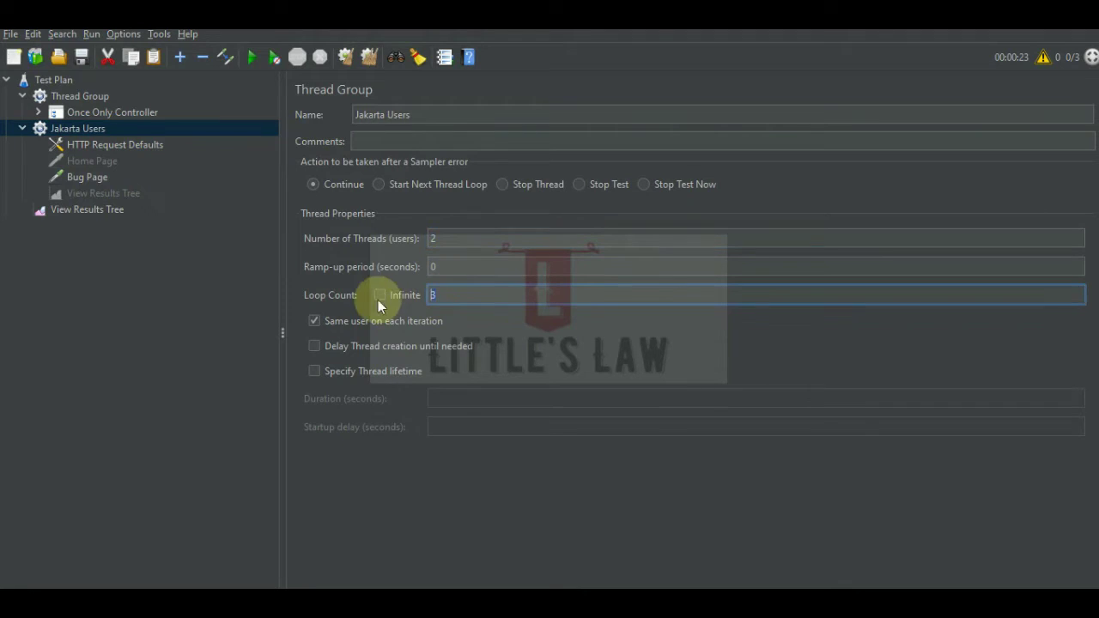
Disable the separate Thread Group and move its Once Only Controller into Jakarta Users, just above Bug Page
{"action": "left_click", "coordinate": [79, 96]}
{"action": "right_click", "coordinate": [79, 96]}
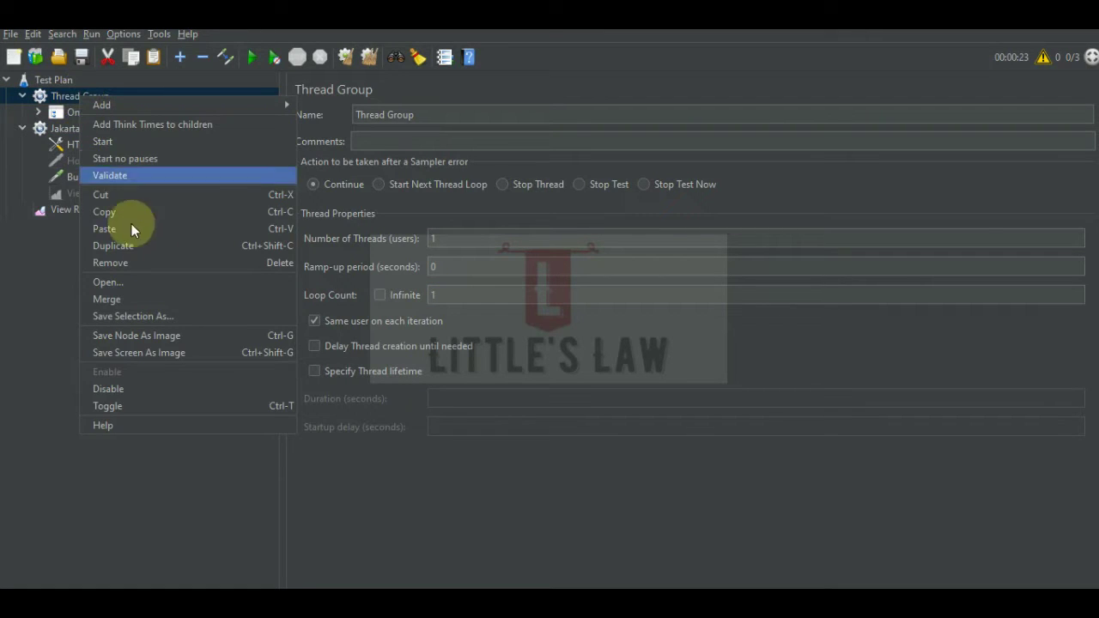
{"action": "left_click", "coordinate": [145, 391]}
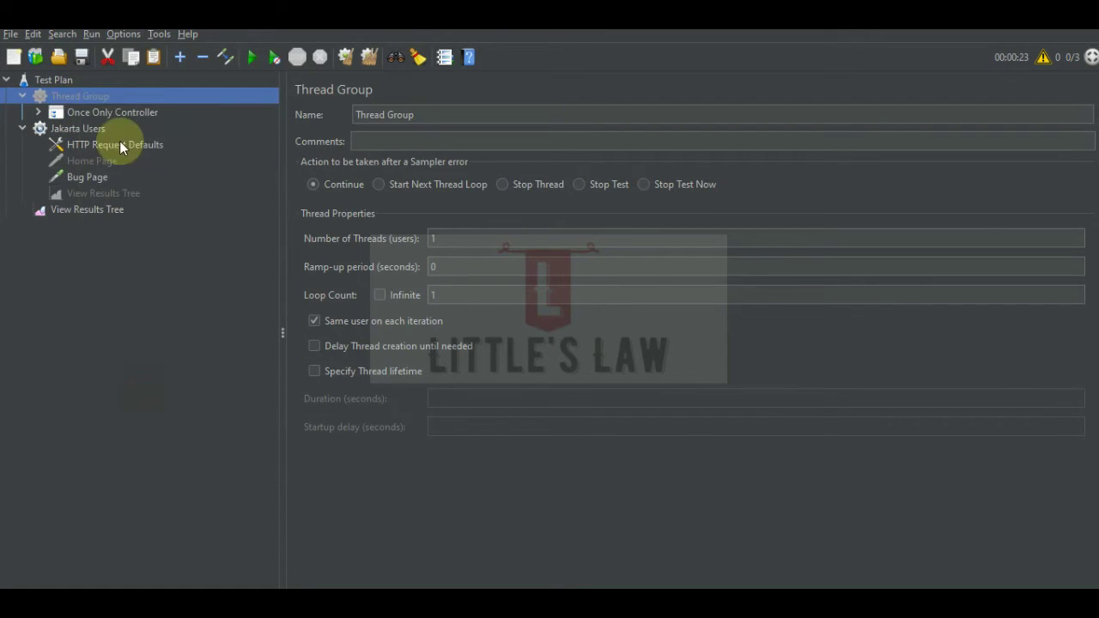
{"action": "left_click", "coordinate": [86, 110]}
{"action": "left_click_drag", "start_coordinate": [95, 115], "coordinate": [84, 176]}
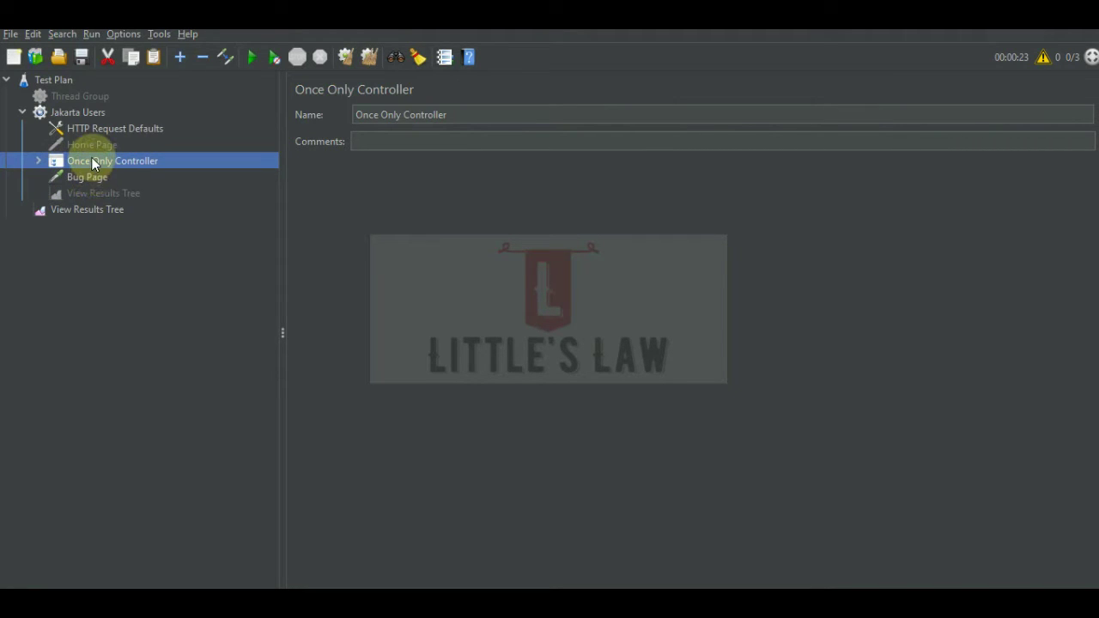
Change the Once Only Controller in Jakarta Users to a Simple Controller
{"action": "right_click", "coordinate": [92, 161]}
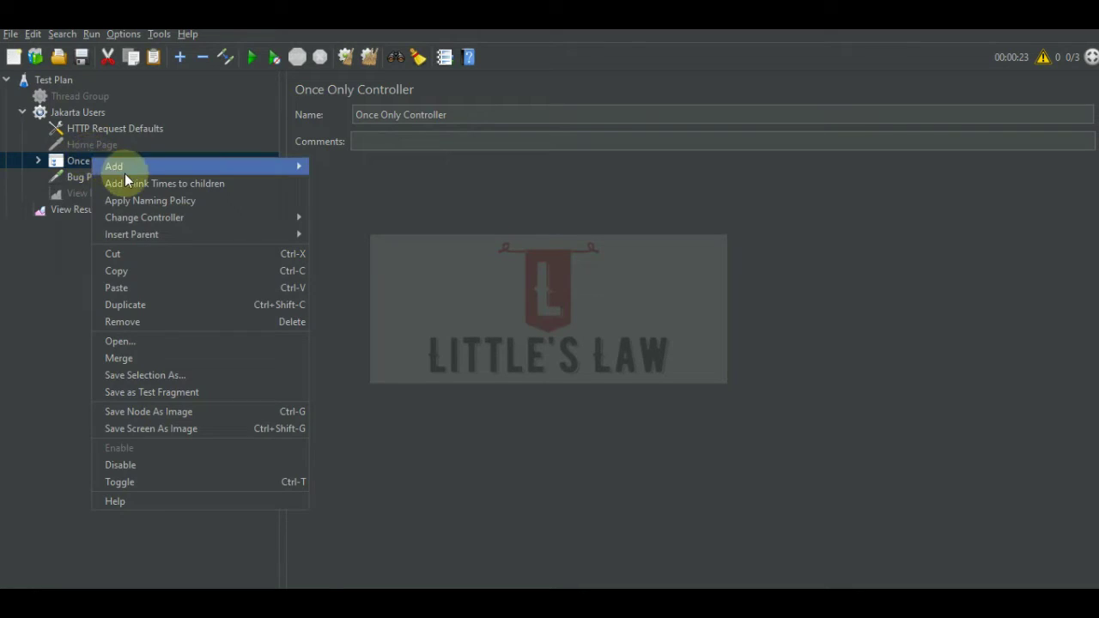
{"action": "mouse_move", "coordinate": [144, 219]}
{"action": "mouse_move", "coordinate": [387, 215]}
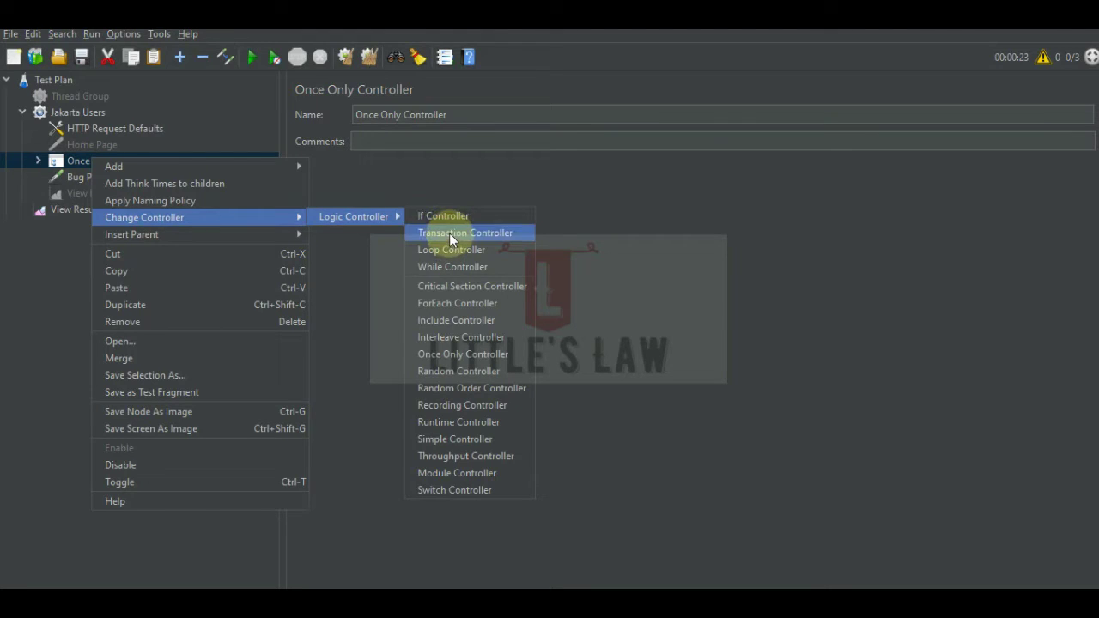
{"action": "left_click", "coordinate": [460, 442]}
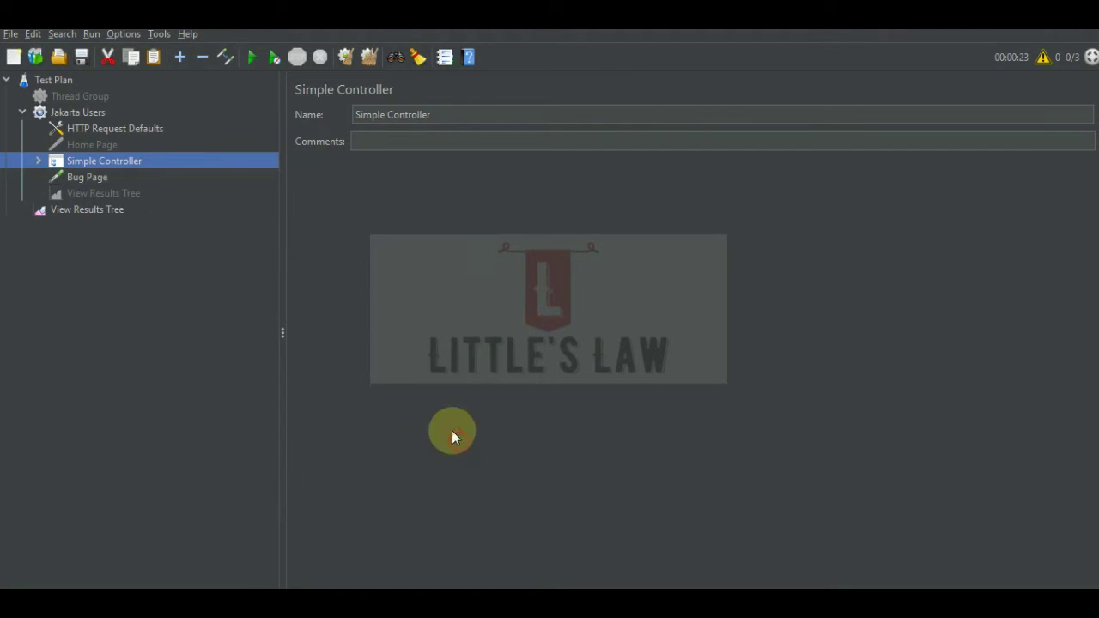
Clear all earlier results in the plan-level View Results Tree and run the test with the Simple Controller
{"action": "left_click", "coordinate": [85, 111]}
{"action": "left_click", "coordinate": [88, 211]}
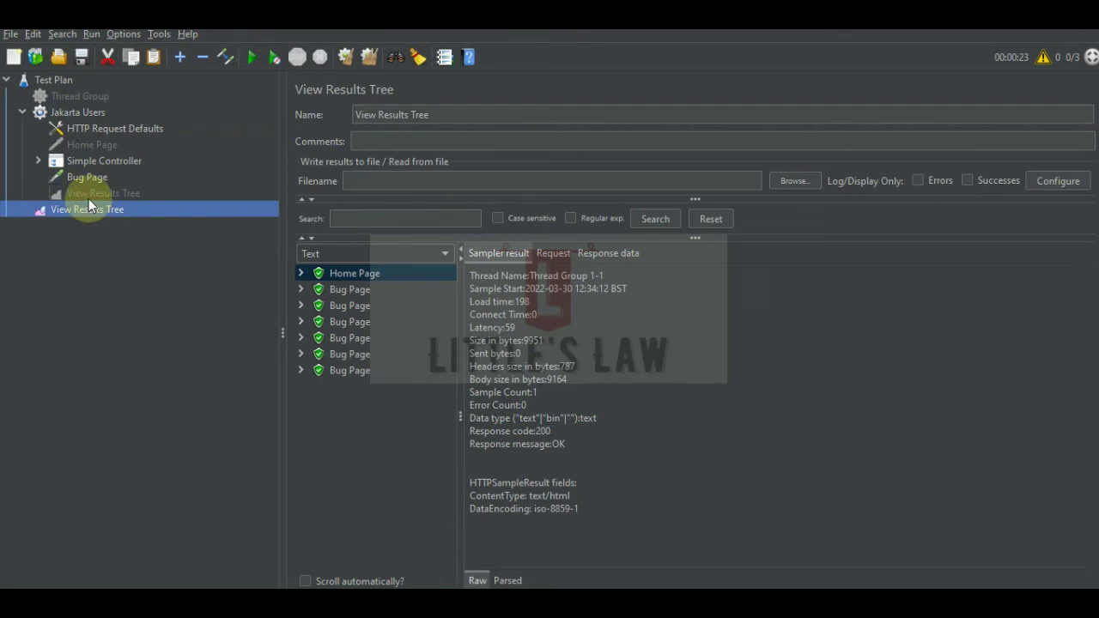
{"action": "left_click", "coordinate": [367, 57]}
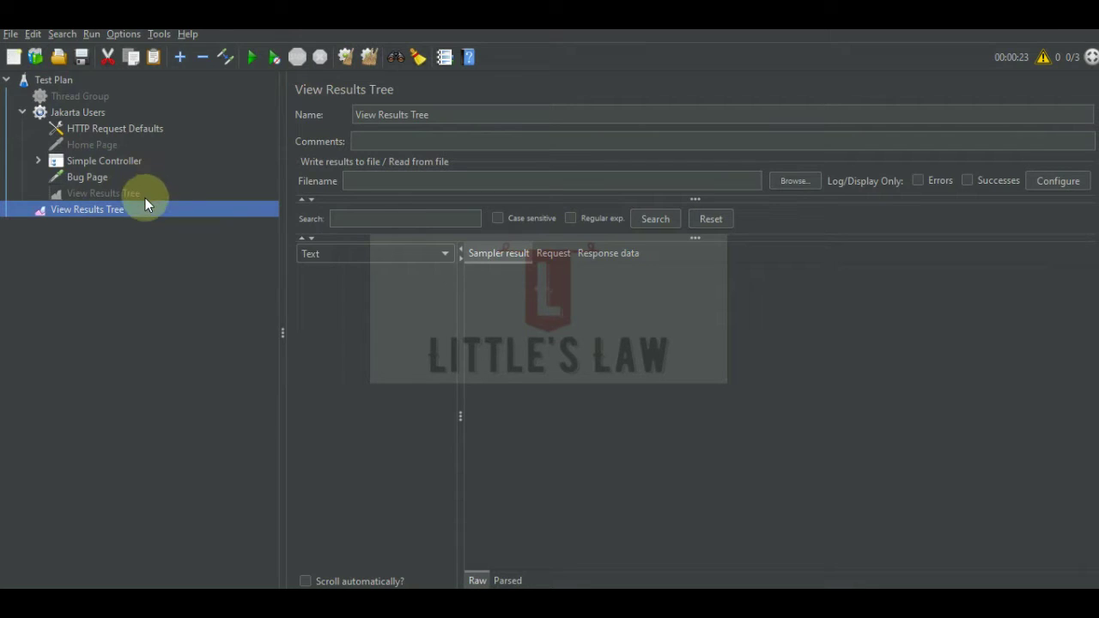
{"action": "left_click", "coordinate": [252, 58]}
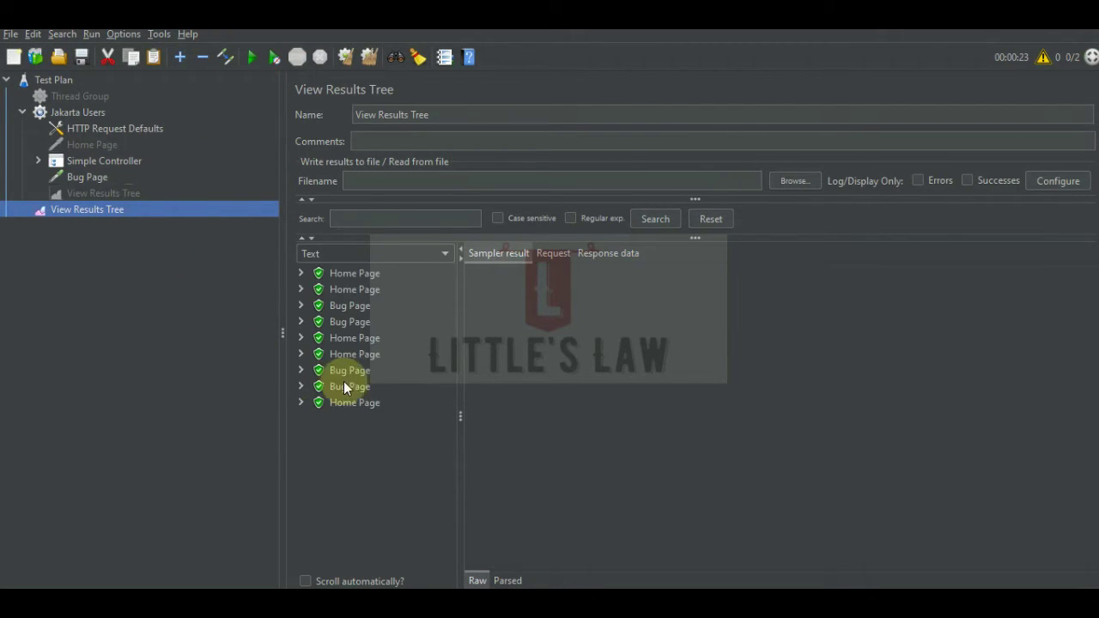
Examine each Home Page sample from the Simple Controller run to see which Jakarta Users thread sent it
{"action": "left_click", "coordinate": [356, 274]}
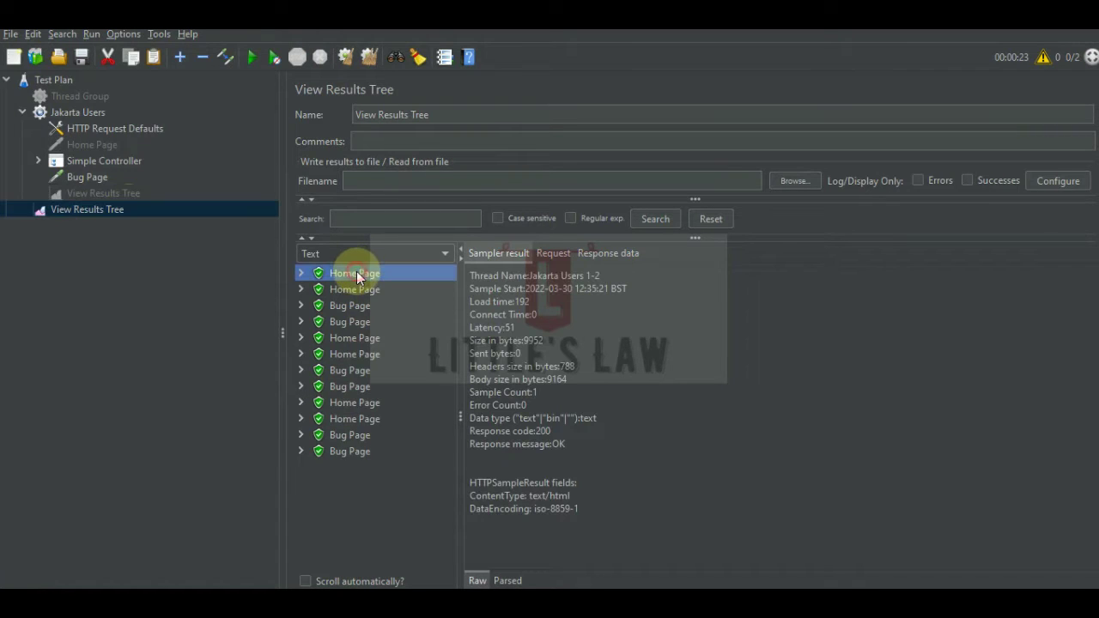
{"action": "left_click", "coordinate": [351, 290]}
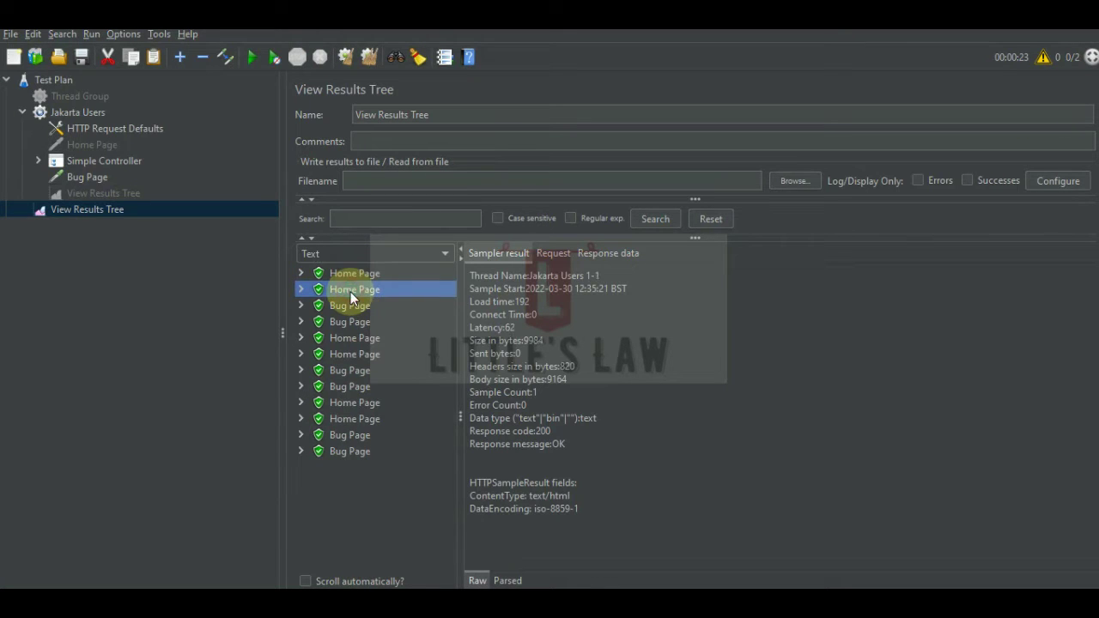
{"action": "left_click", "coordinate": [356, 340]}
{"action": "left_click", "coordinate": [355, 353]}
{"action": "left_click", "coordinate": [362, 403]}
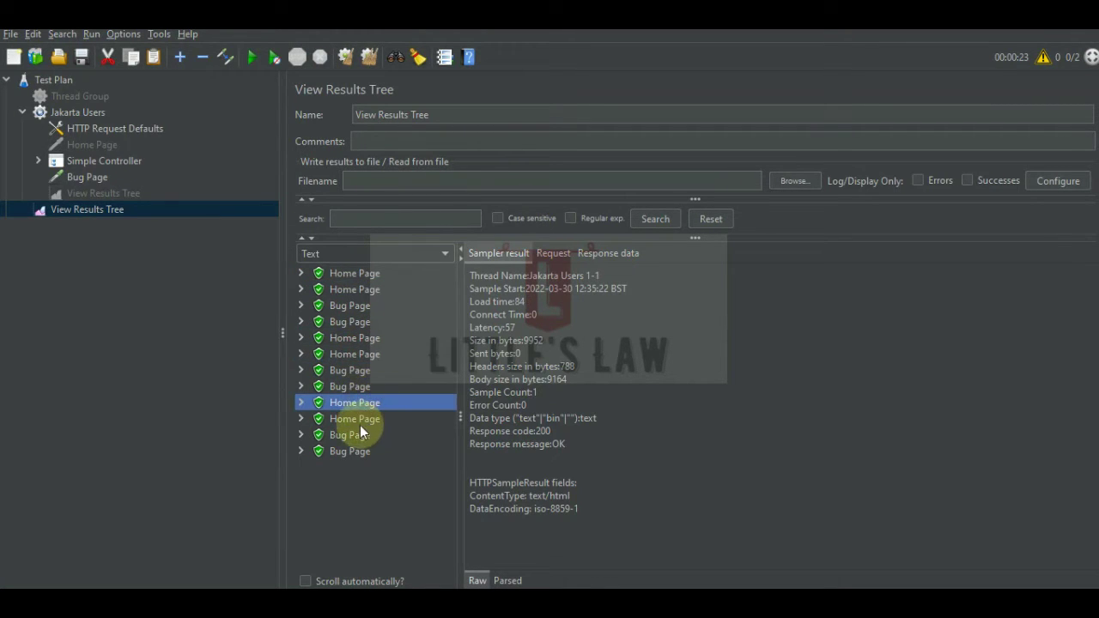
{"action": "left_click", "coordinate": [359, 421]}
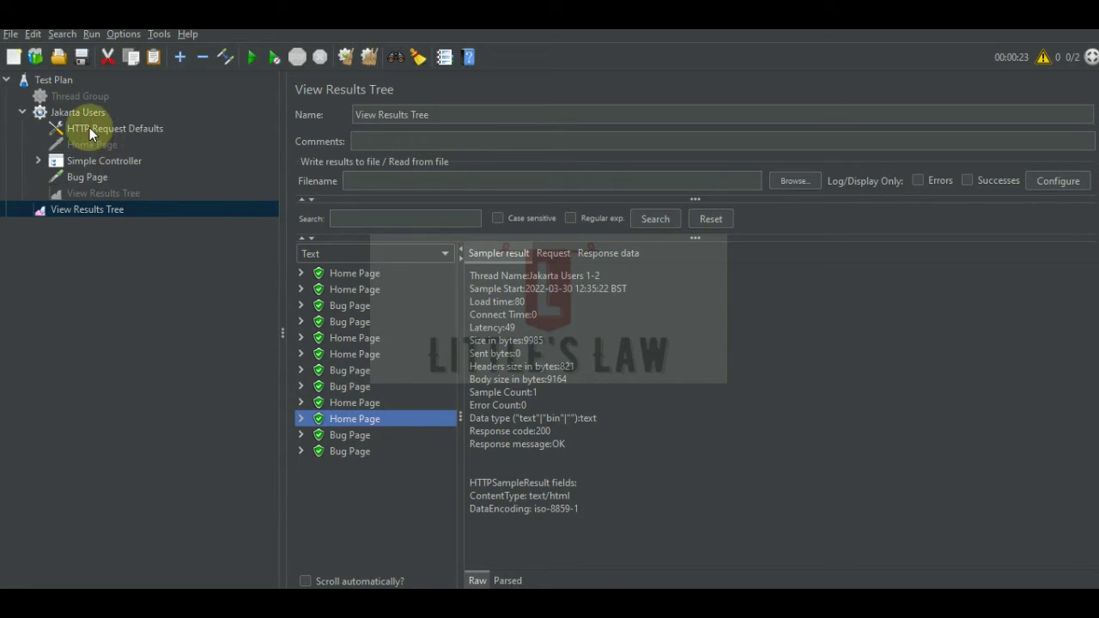
Change the Simple Controller in Jakarta Users to a Loop Controller
{"action": "left_click", "coordinate": [90, 163]}
{"action": "right_click", "coordinate": [84, 164]}
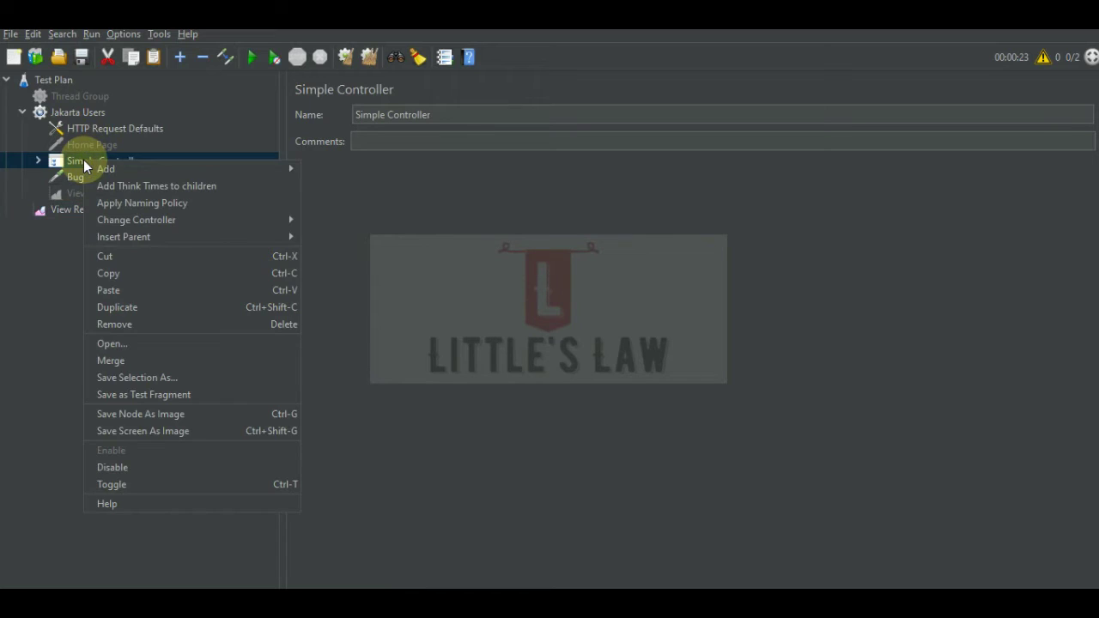
{"action": "mouse_move", "coordinate": [131, 172]}
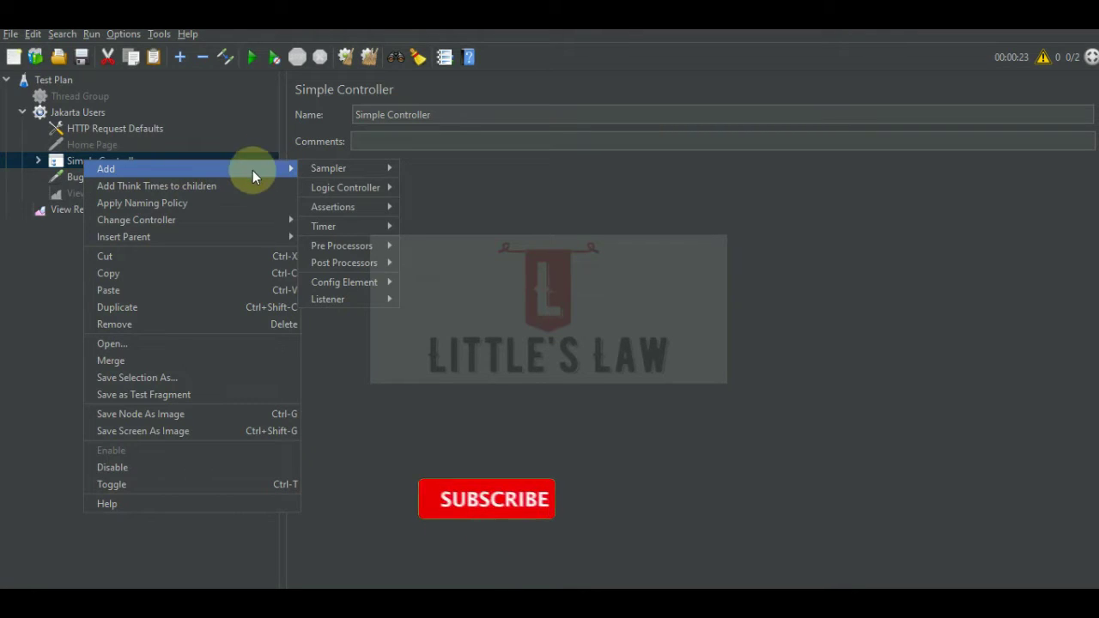
{"action": "mouse_move", "coordinate": [241, 225]}
{"action": "mouse_move", "coordinate": [349, 220]}
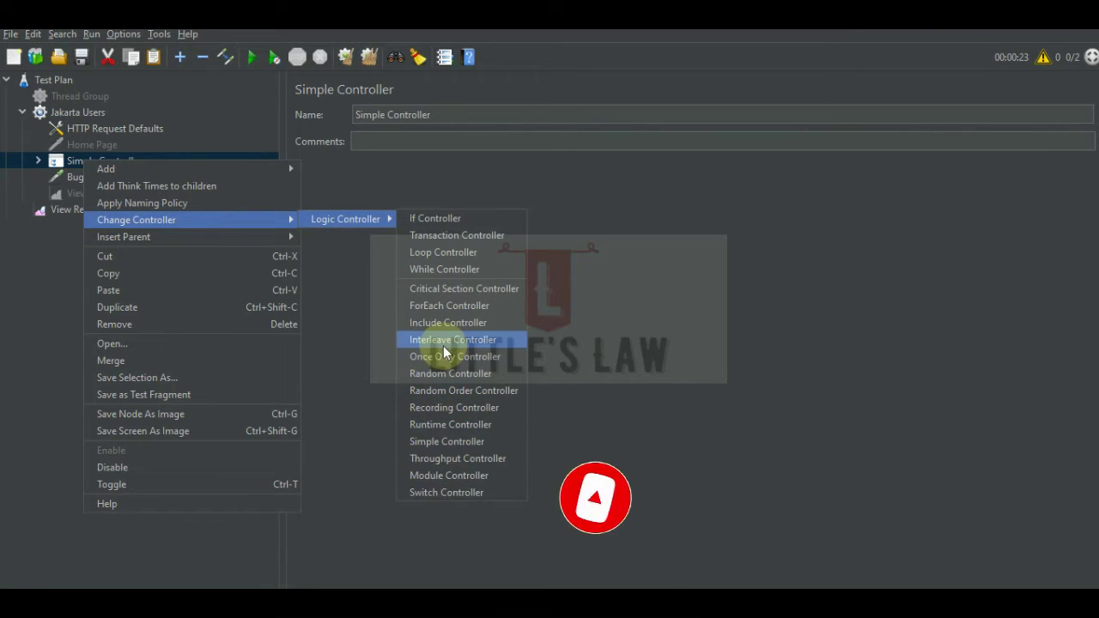
{"action": "left_click", "coordinate": [458, 254]}
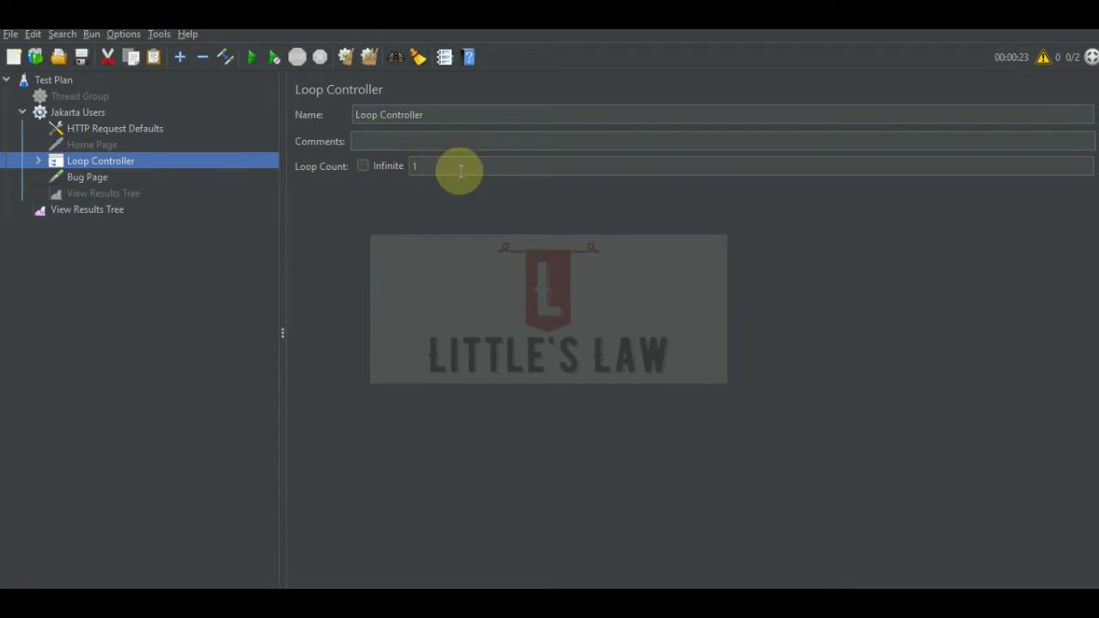
Check the Jakarta Users settings, clear the previous results and run the test with the Loop Controller
{"action": "left_click", "coordinate": [78, 113]}
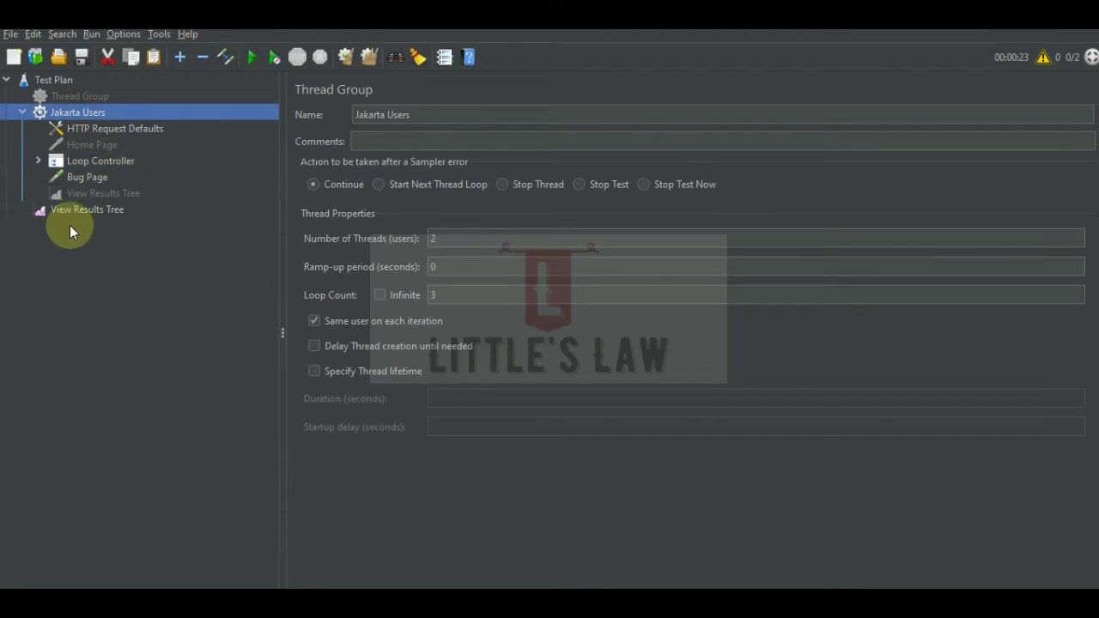
{"action": "left_click", "coordinate": [86, 209]}
{"action": "left_click", "coordinate": [369, 56]}
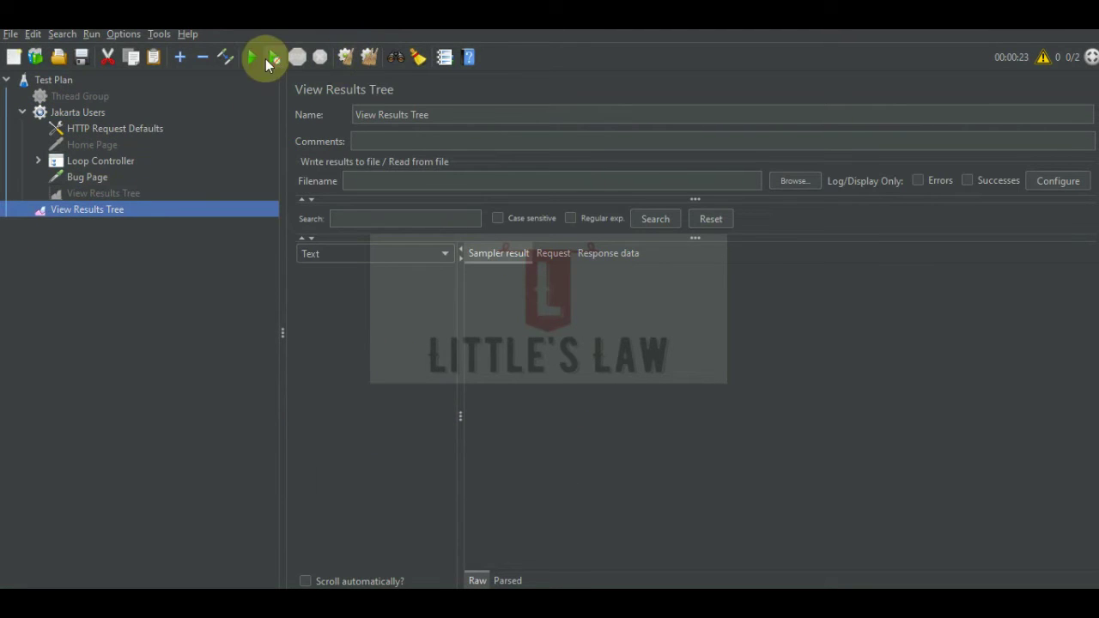
{"action": "left_click", "coordinate": [252, 56]}
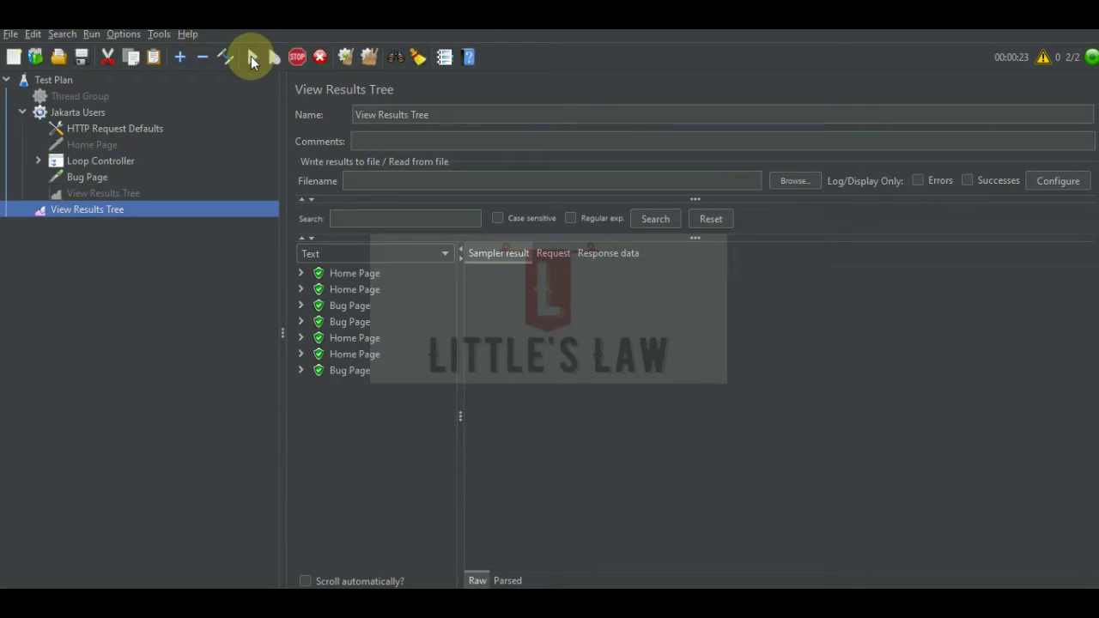
Examine the first four Home Page samples from the Loop Controller run
{"action": "left_click", "coordinate": [367, 272]}
{"action": "left_click", "coordinate": [362, 288]}
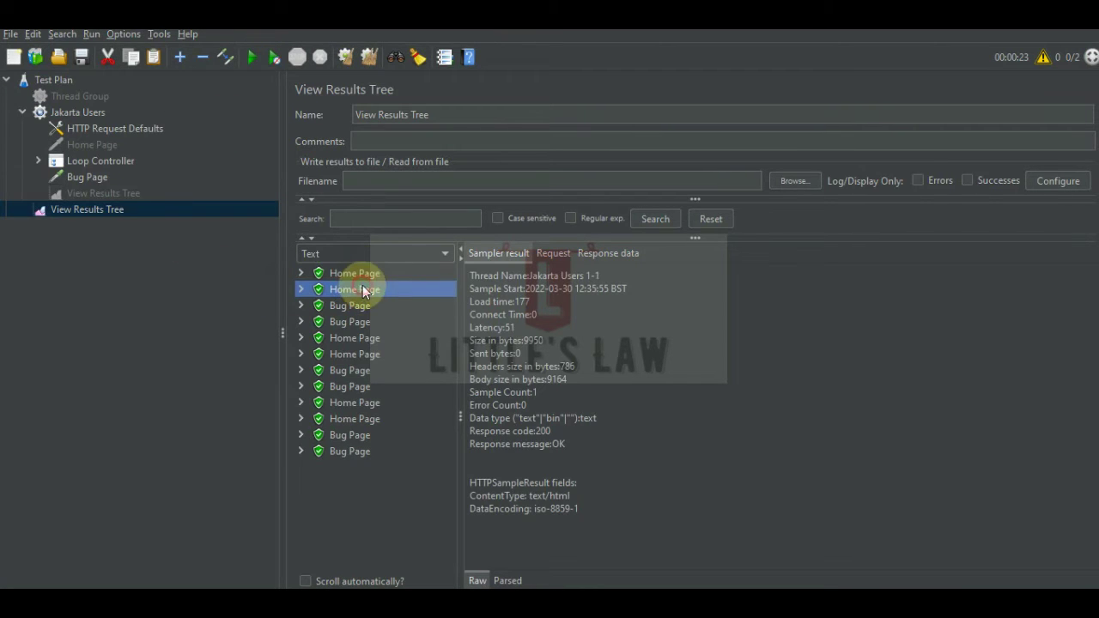
{"action": "left_click", "coordinate": [361, 337]}
{"action": "left_click", "coordinate": [356, 354]}
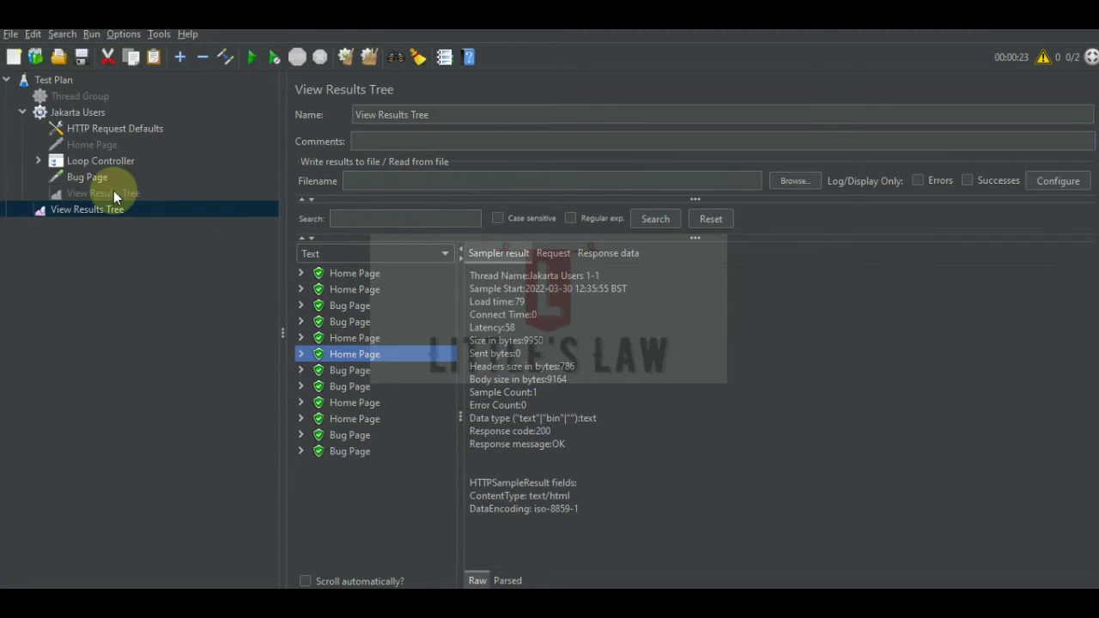
Review the Jakarta Users and Loop Controller settings, and change the Loop Controller back to a Once Only Controller
{"action": "left_click", "coordinate": [81, 113]}
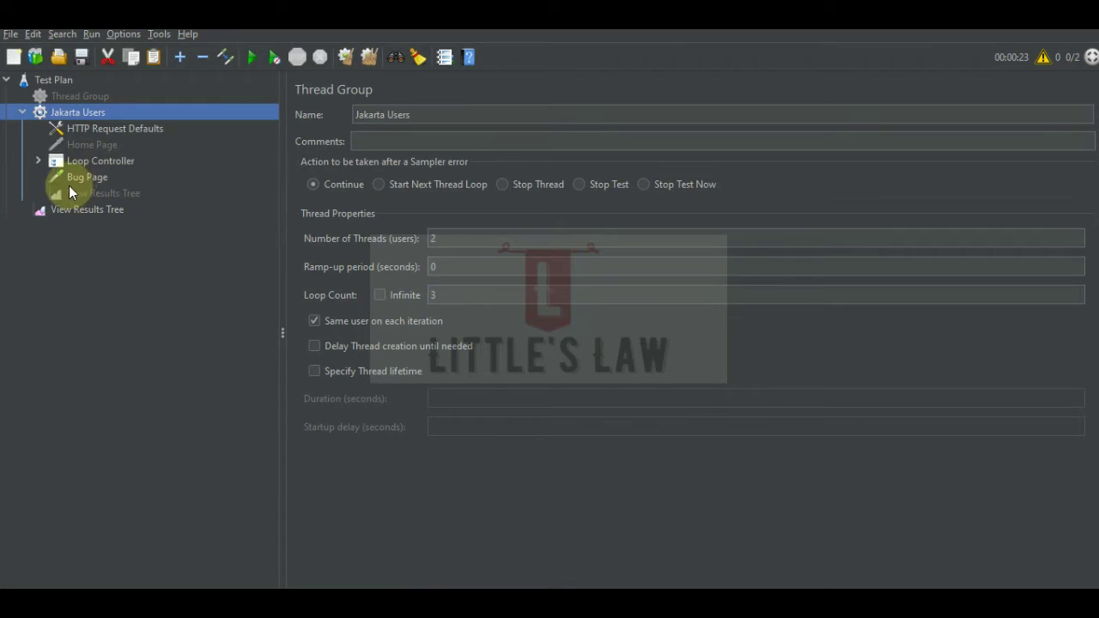
{"action": "left_click", "coordinate": [89, 162]}
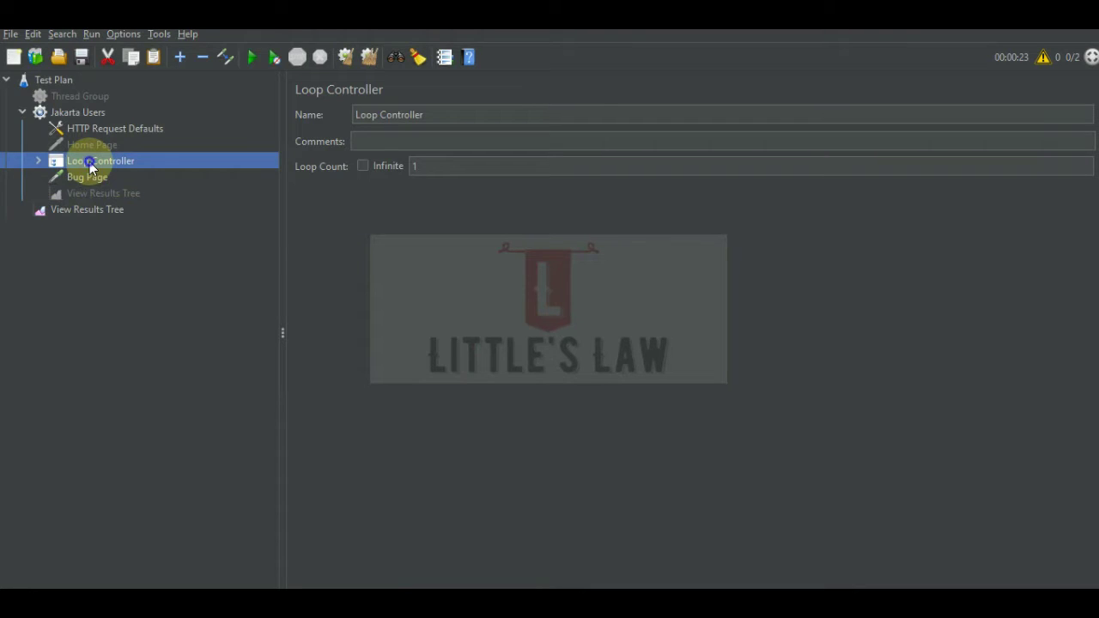
{"action": "right_click", "coordinate": [89, 161]}
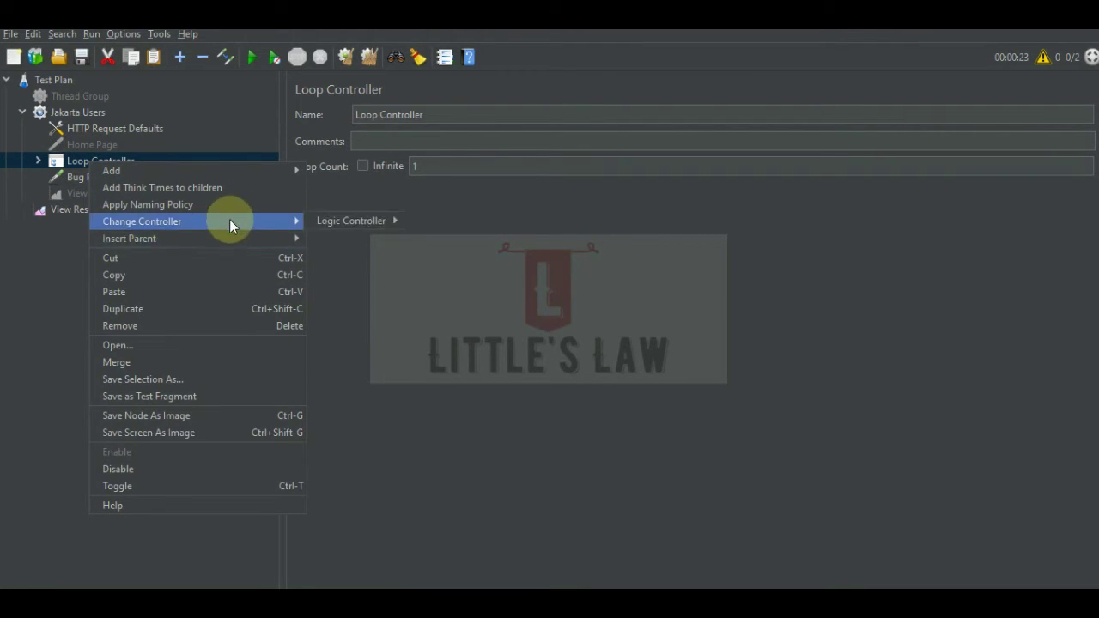
{"action": "mouse_move", "coordinate": [365, 220]}
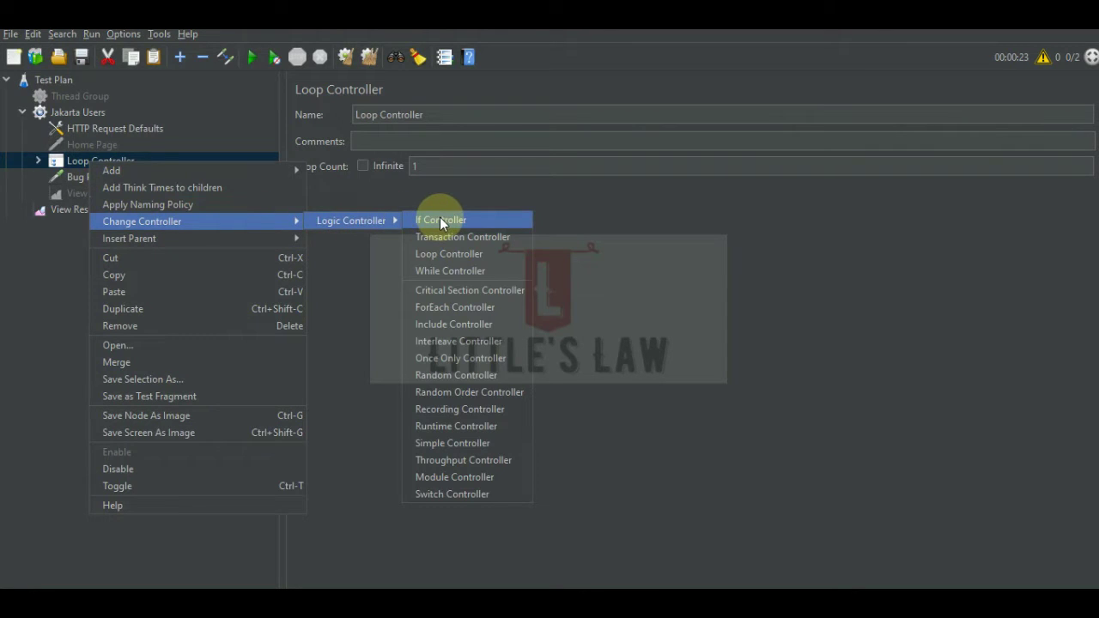
{"action": "left_click", "coordinate": [462, 354]}
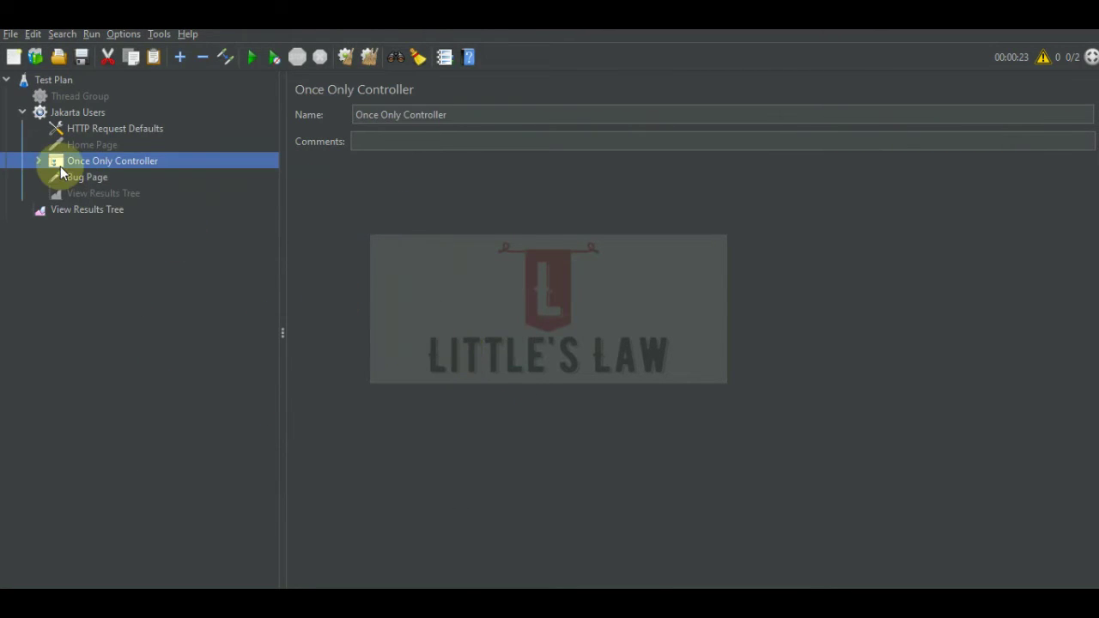
Duplicate the Once Only Controller in Jakarta Users and move the copy below the Bug Page request
{"action": "right_click", "coordinate": [100, 162]}
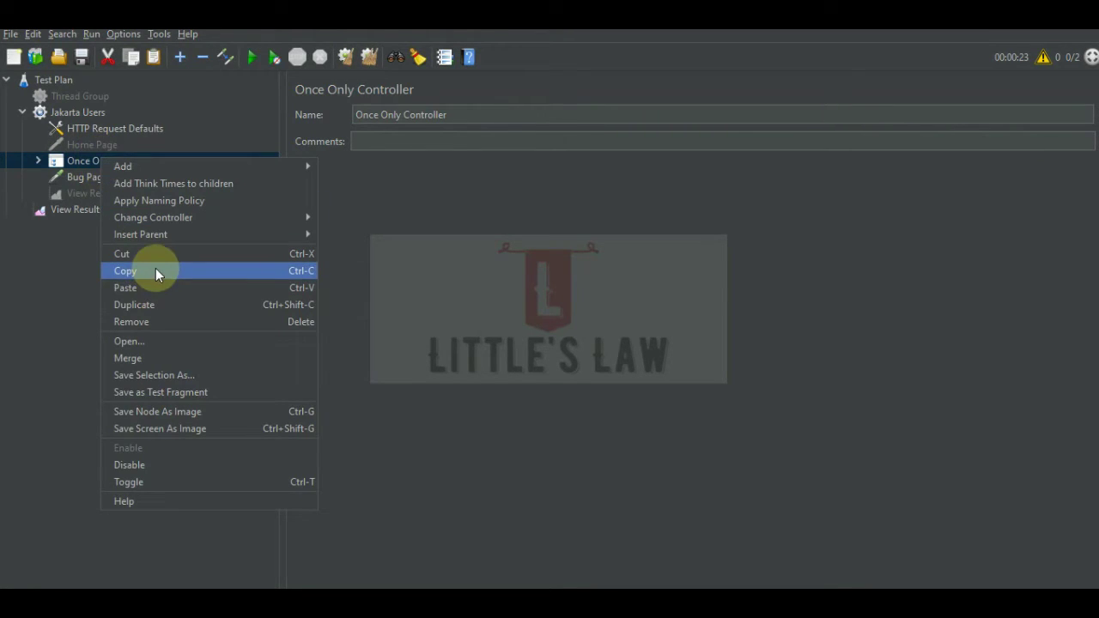
{"action": "left_click", "coordinate": [149, 305]}
{"action": "left_click", "coordinate": [86, 177]}
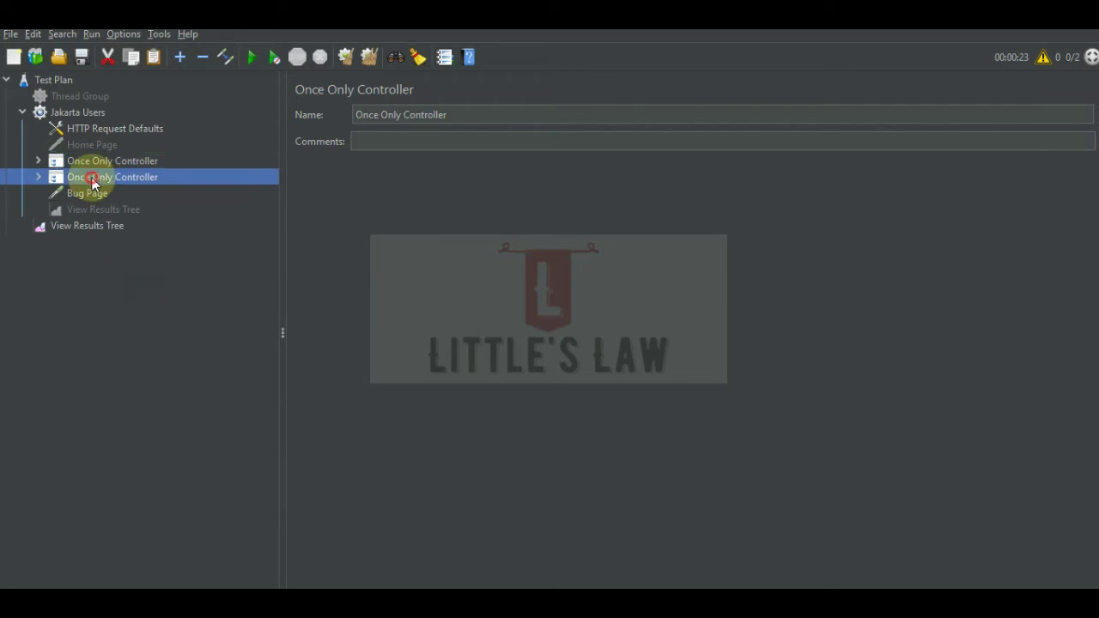
{"action": "left_click_drag", "start_coordinate": [86, 177], "coordinate": [98, 201]}
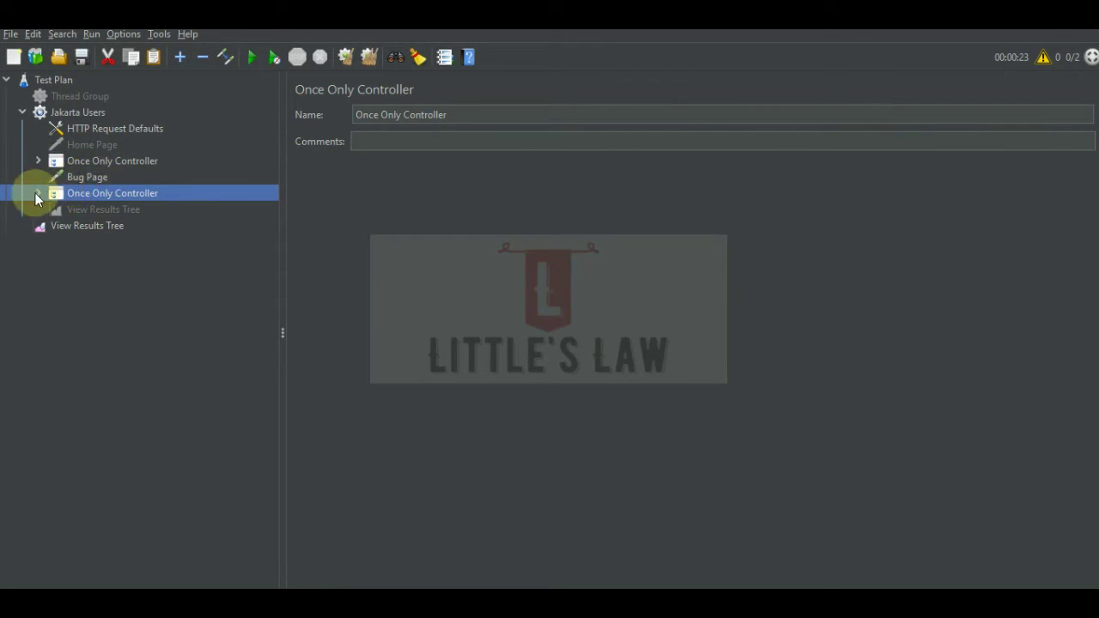
Rename the Home Page request inside the second Once Only Controller to Logout
{"action": "left_click", "coordinate": [37, 193]}
{"action": "left_click", "coordinate": [110, 211]}
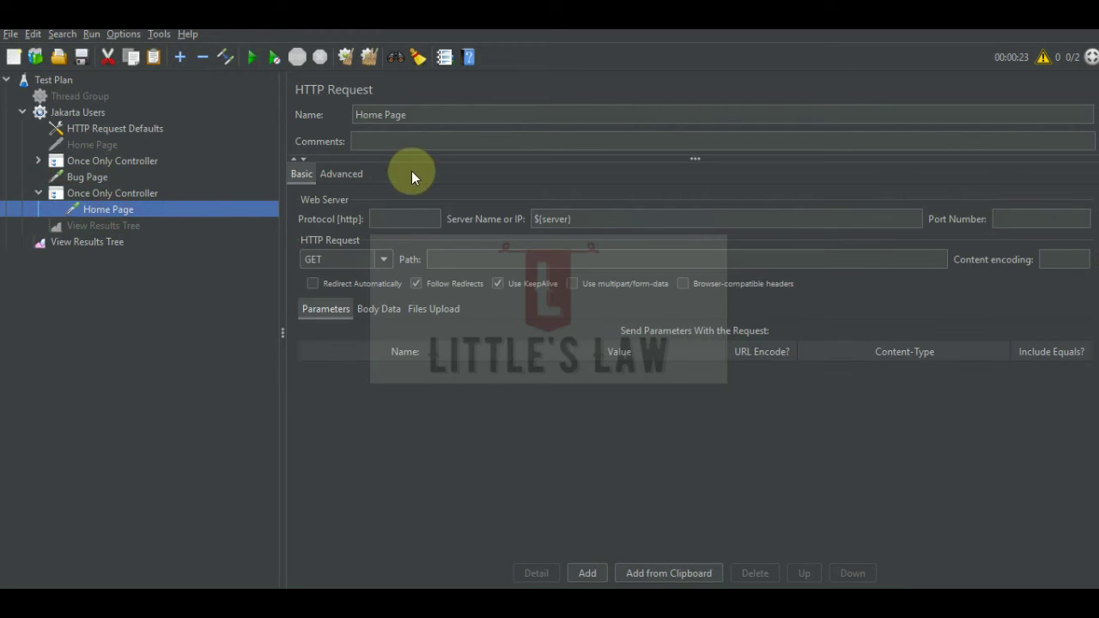
{"action": "triple_click", "coordinate": [422, 114]}
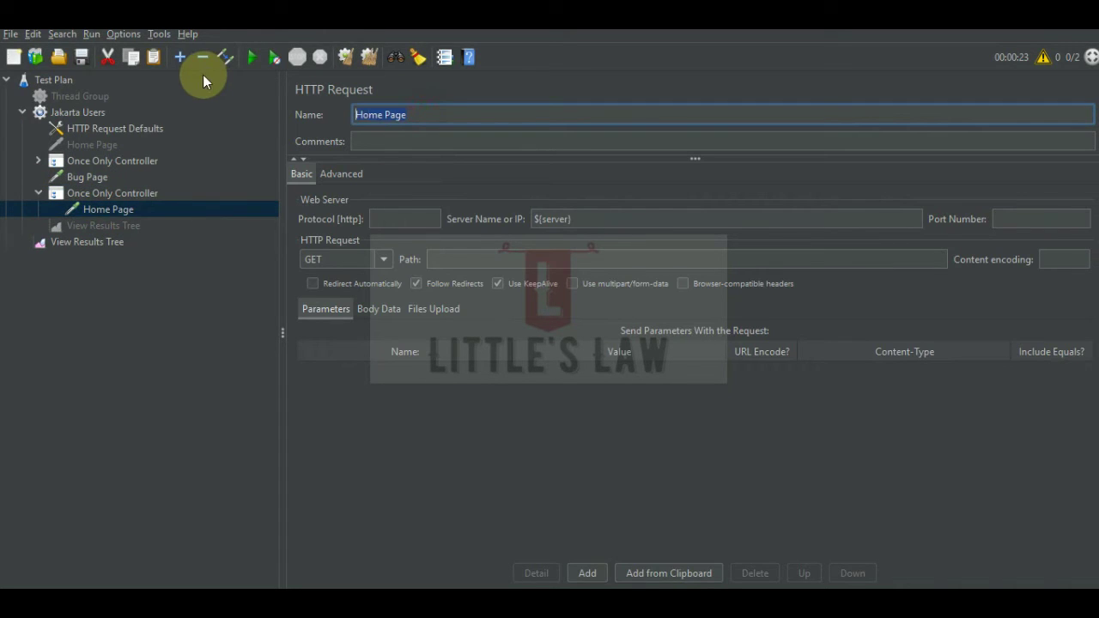
{"action": "type", "text": "Logout"}
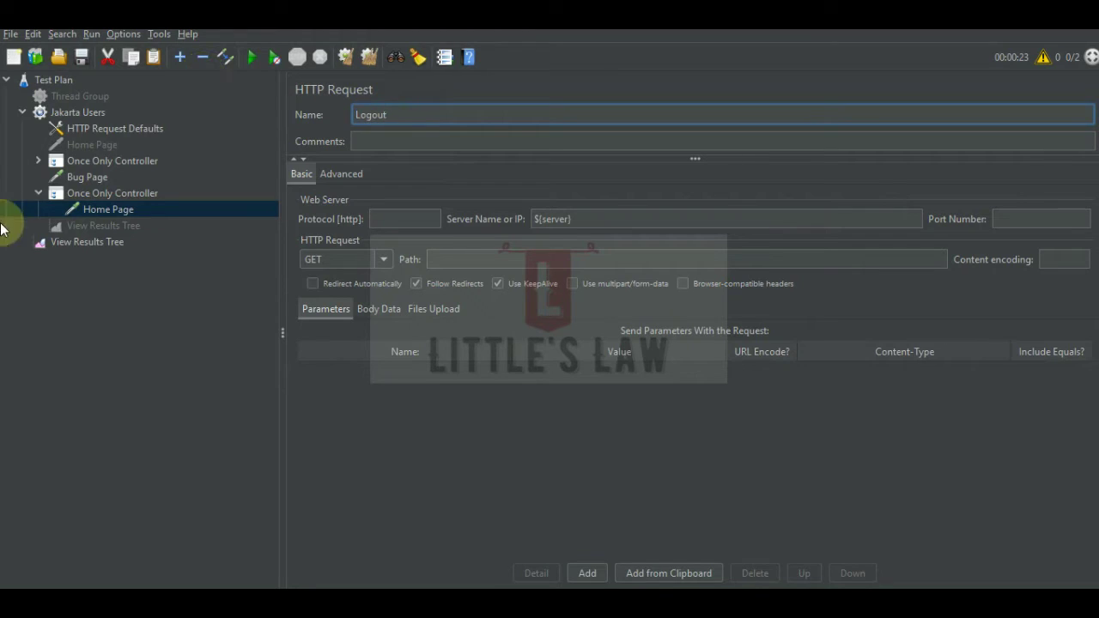
Rename the Home Page request inside the first Once Only Controller to Login
{"action": "left_click", "coordinate": [38, 161]}
{"action": "left_click", "coordinate": [103, 177]}
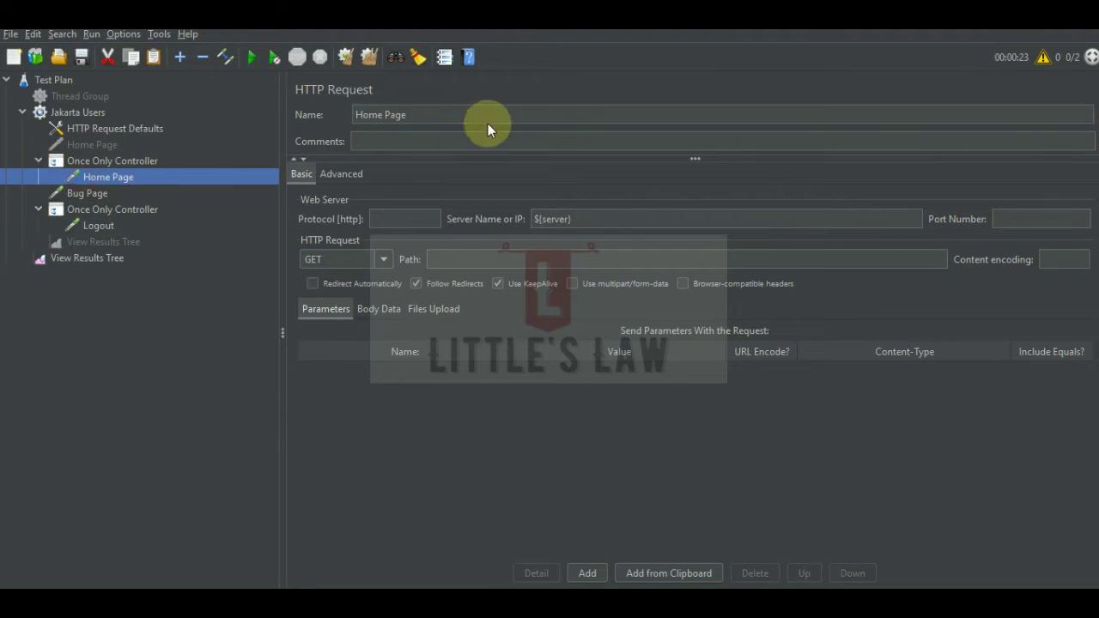
{"action": "triple_click", "coordinate": [479, 114]}
{"action": "type", "text": "Login"}
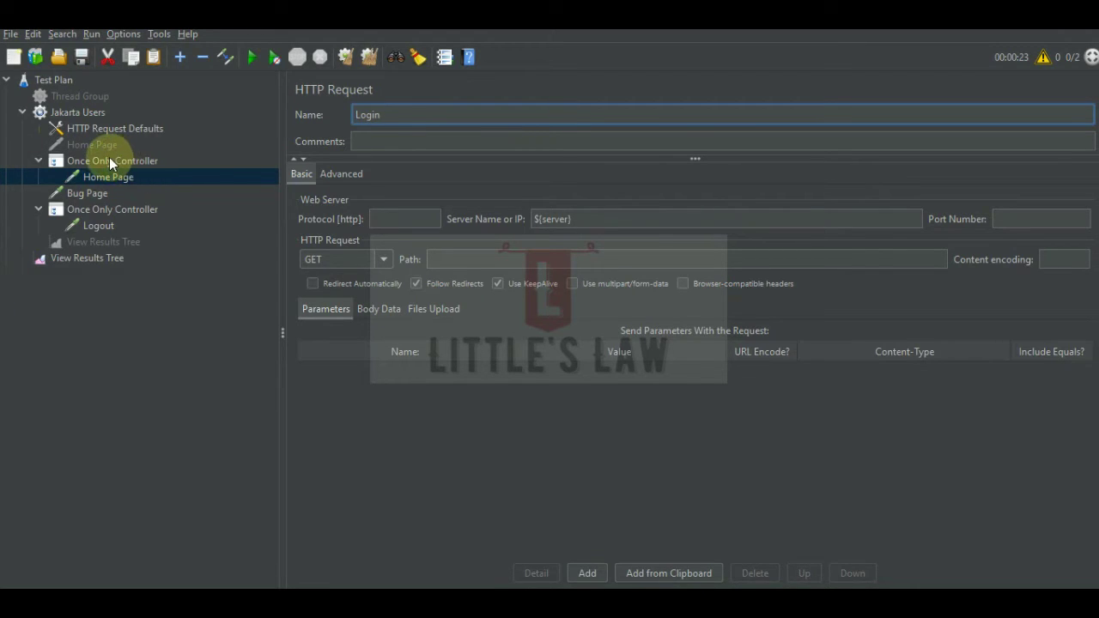
Add another Once Only Controller to the Jakarta Users thread group and remove it again
{"action": "left_click", "coordinate": [86, 114]}
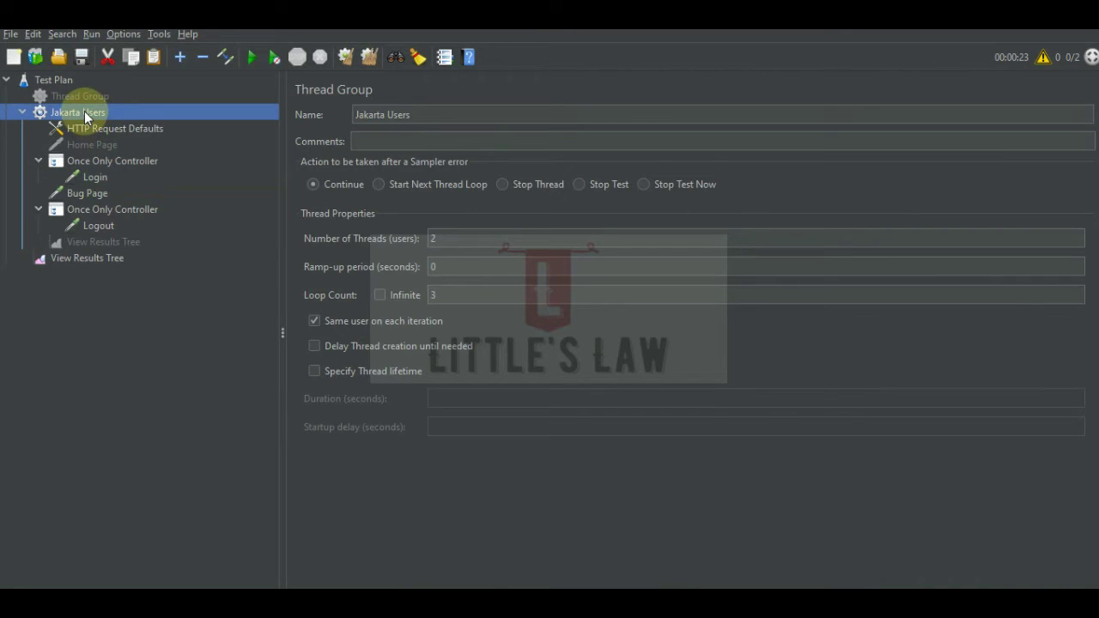
{"action": "right_click", "coordinate": [84, 111]}
{"action": "mouse_move", "coordinate": [105, 124]}
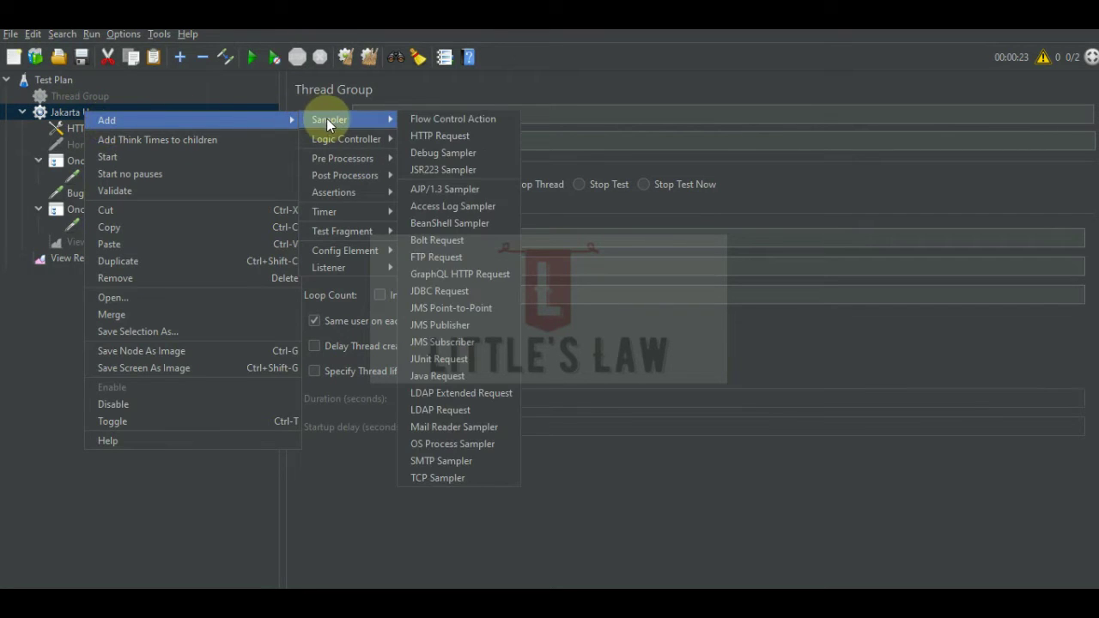
{"action": "mouse_move", "coordinate": [328, 135]}
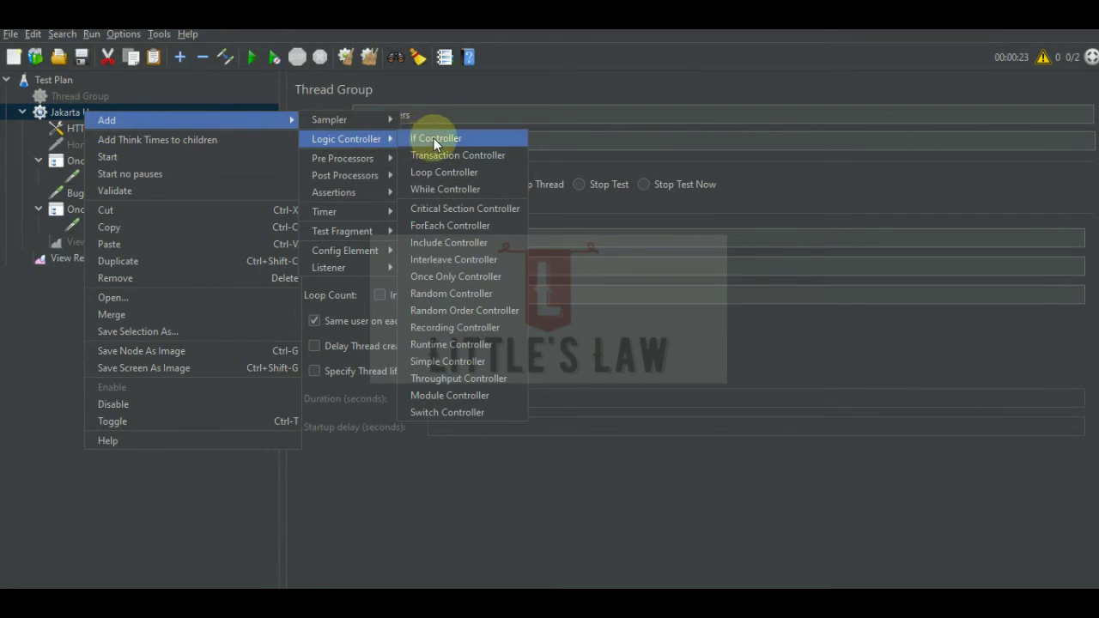
{"action": "left_click", "coordinate": [451, 276]}
{"action": "right_click", "coordinate": [134, 256]}
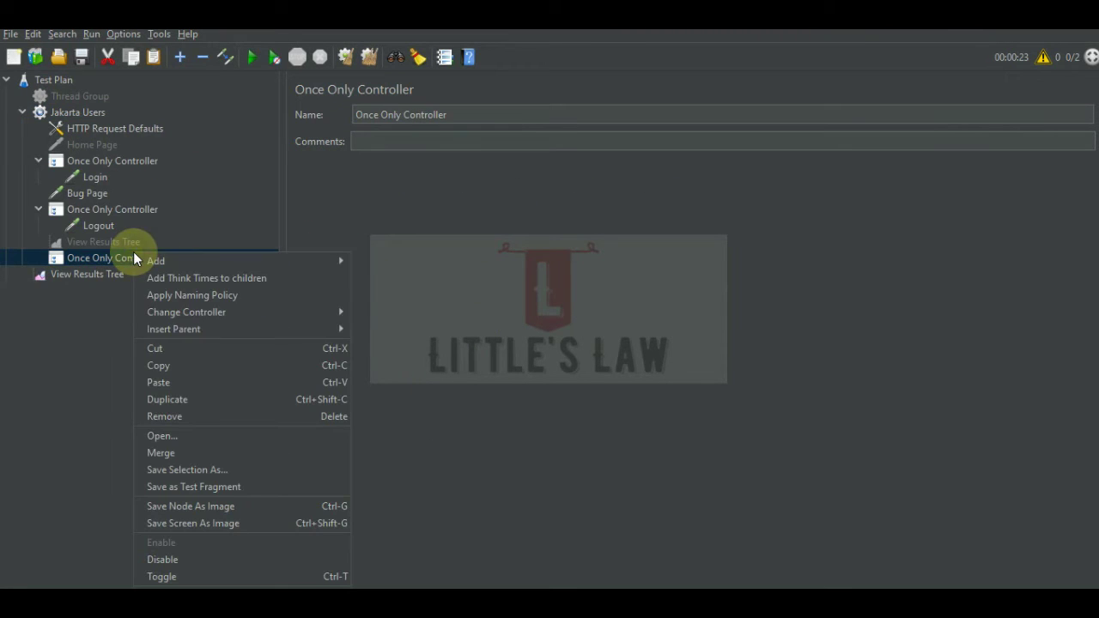
{"action": "left_click", "coordinate": [184, 416]}
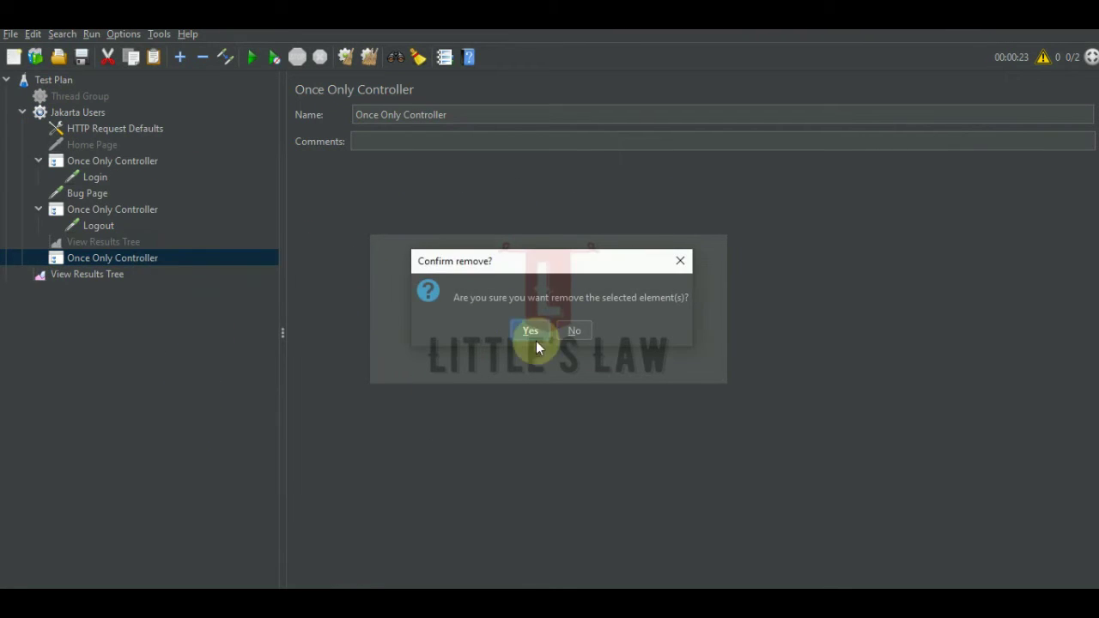
{"action": "left_click", "coordinate": [530, 330]}
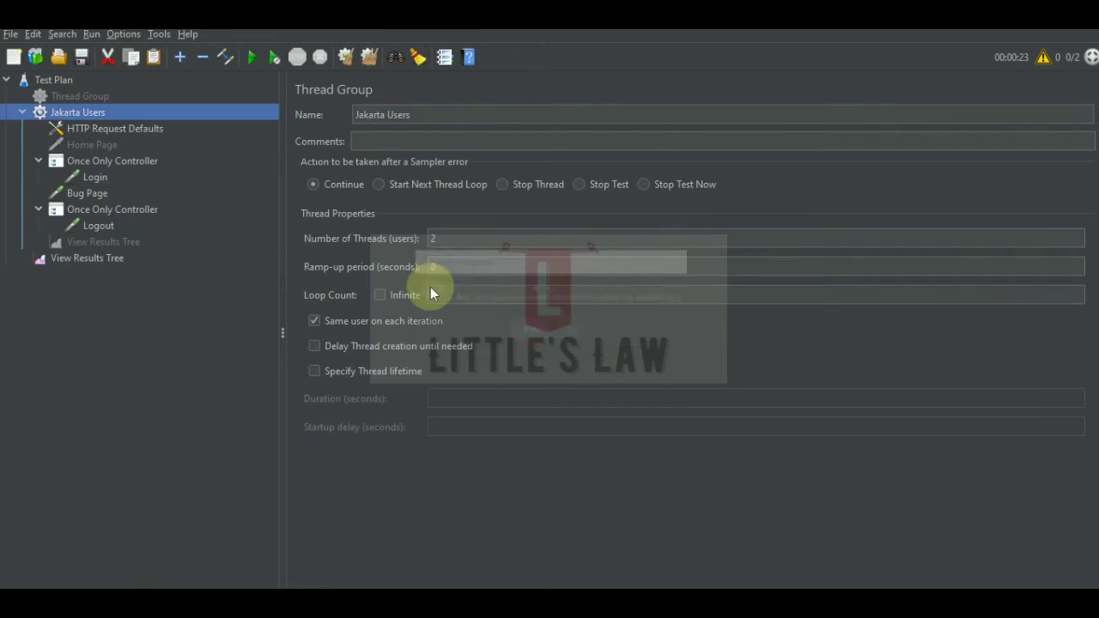
Review the Login and Bug Page requests, and set the number of threads in Jakarta Users to 1
{"action": "left_click", "coordinate": [95, 180]}
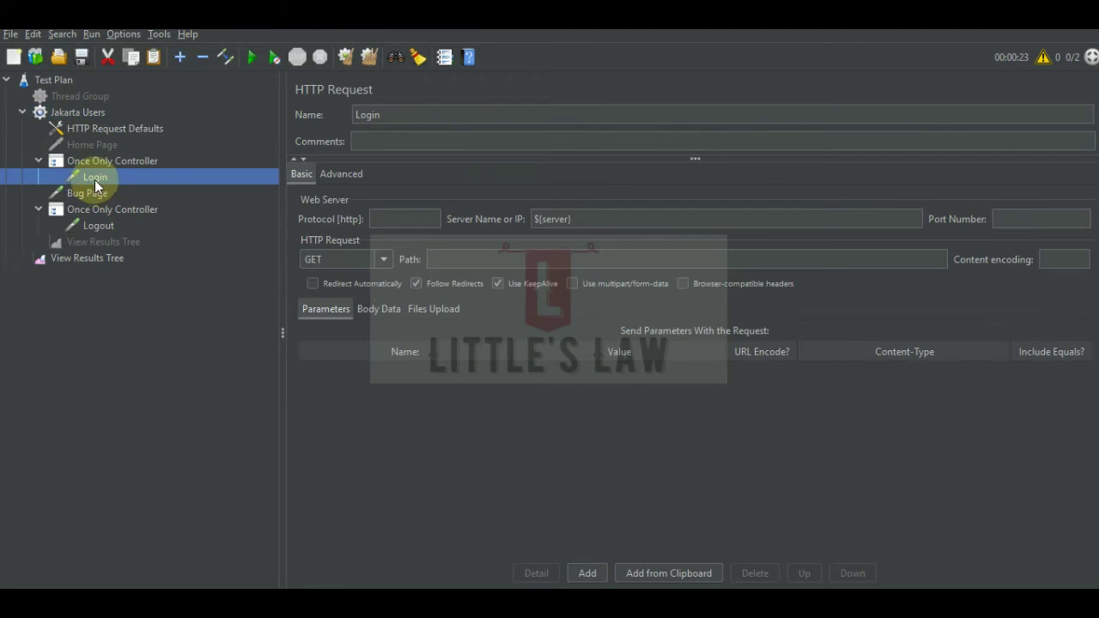
{"action": "left_click", "coordinate": [84, 195]}
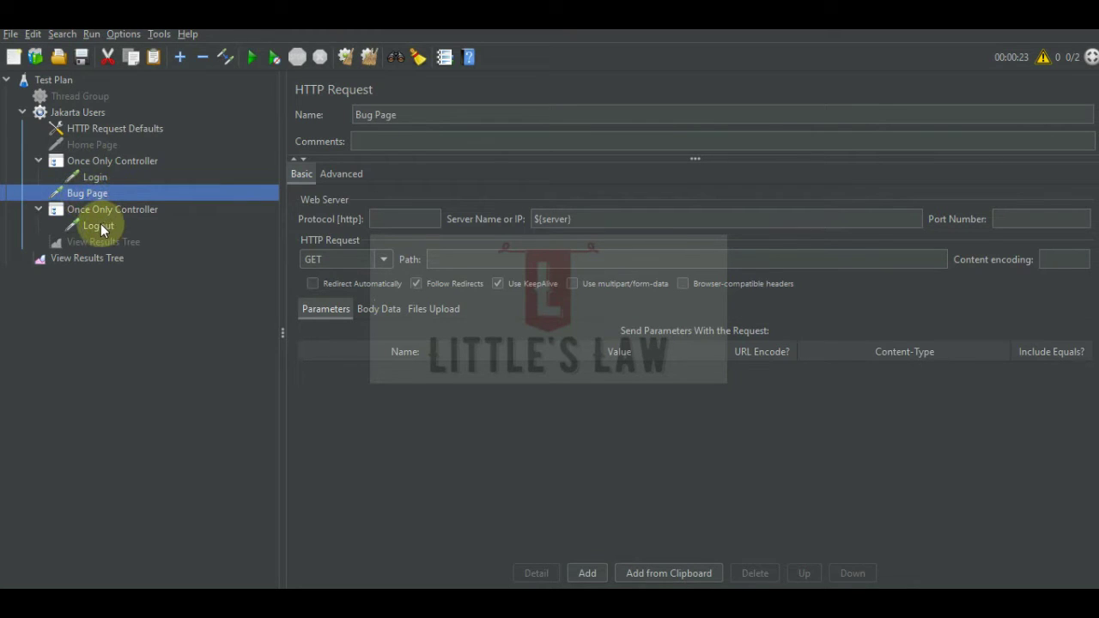
{"action": "left_click", "coordinate": [78, 112]}
{"action": "left_click", "coordinate": [455, 243]}
{"action": "key", "text": "BackSpace"}
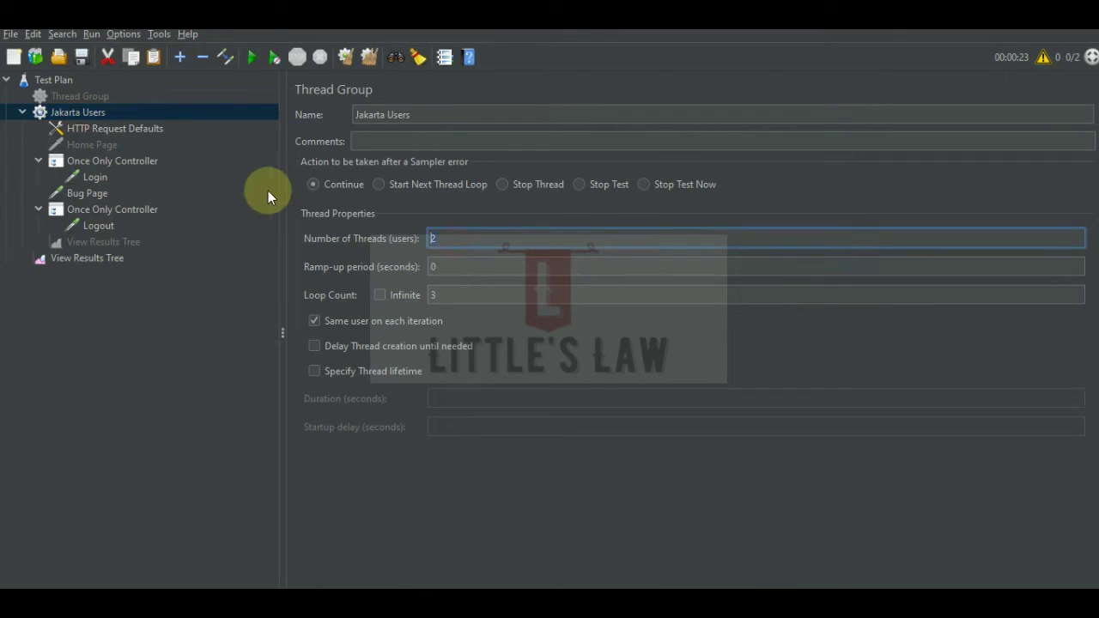
{"action": "type", "text": "1"}
Clear the previous results and run the test with the single Jakarta user
{"action": "left_click", "coordinate": [88, 260]}
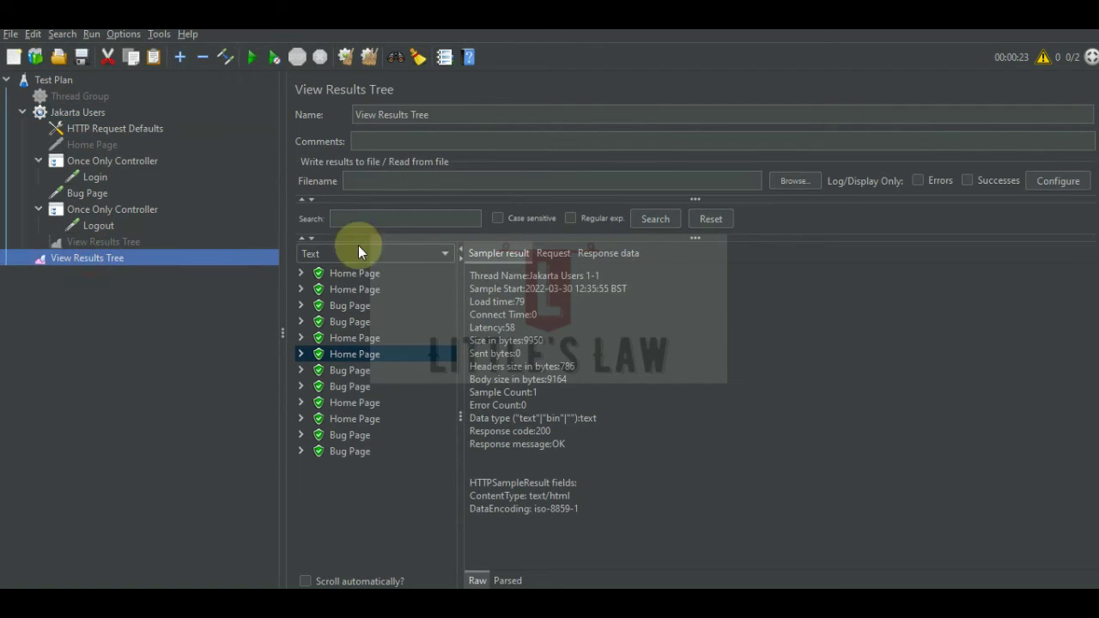
{"action": "left_click", "coordinate": [368, 57]}
{"action": "left_click", "coordinate": [250, 57]}
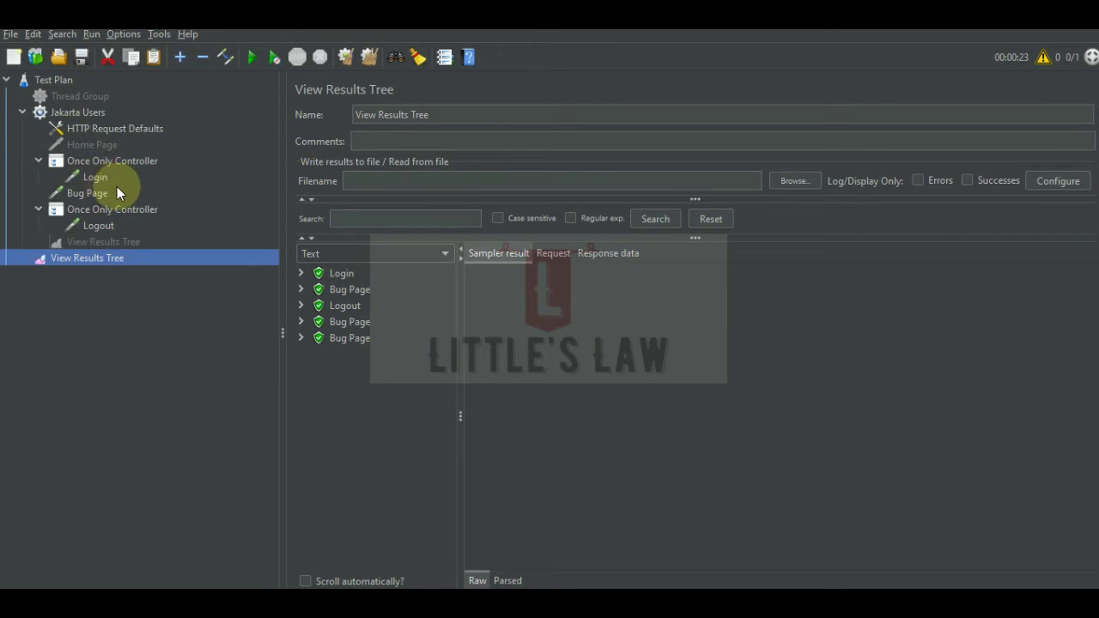
Examine the Login, Bug Page and Logout samples from the single-user run in the order they executed
{"action": "left_click", "coordinate": [93, 176]}
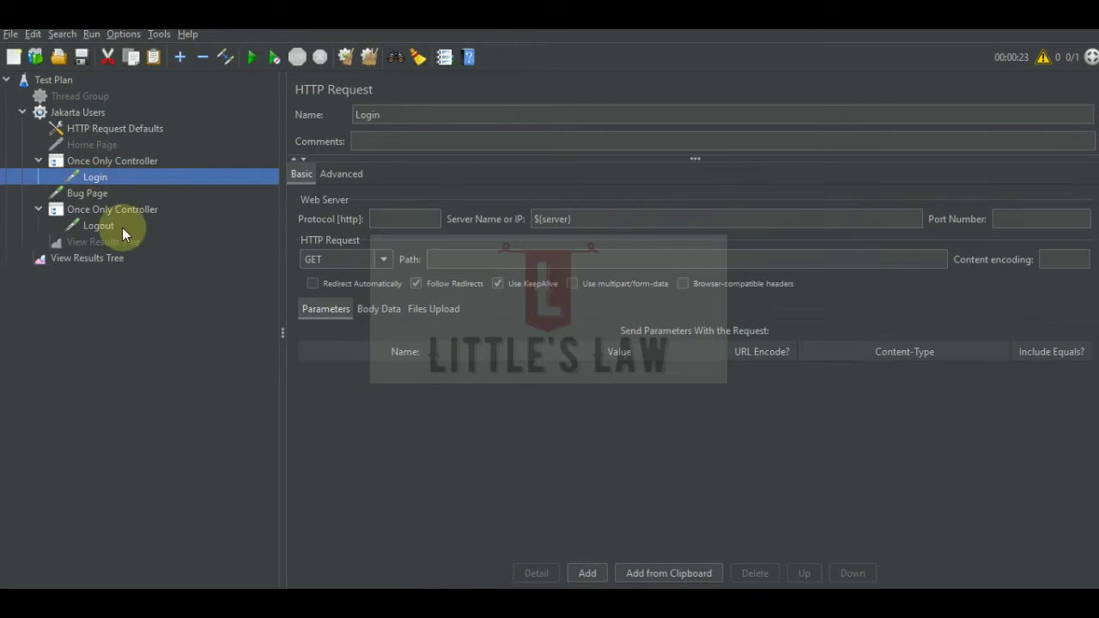
{"action": "left_click", "coordinate": [88, 258]}
{"action": "left_click", "coordinate": [340, 289]}
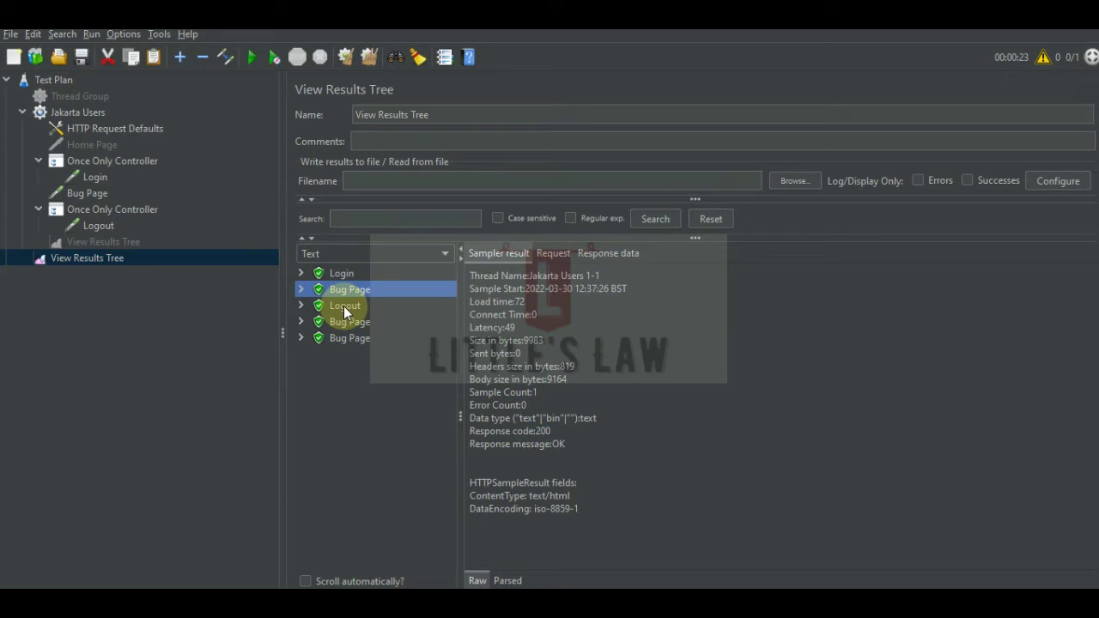
{"action": "left_click", "coordinate": [346, 307]}
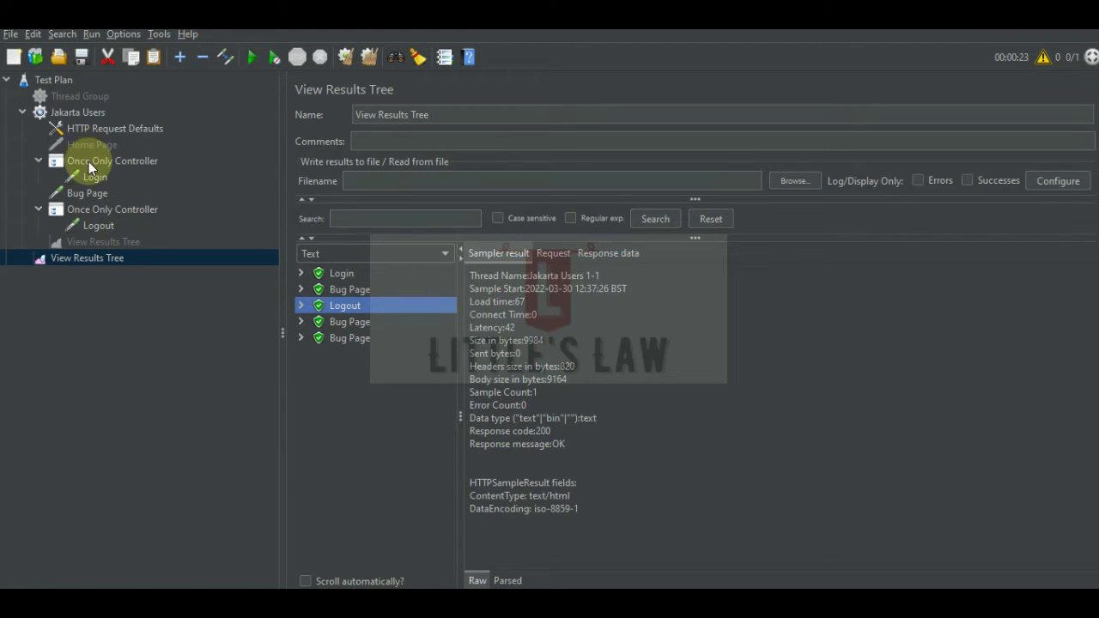
{"action": "left_click", "coordinate": [345, 273]}
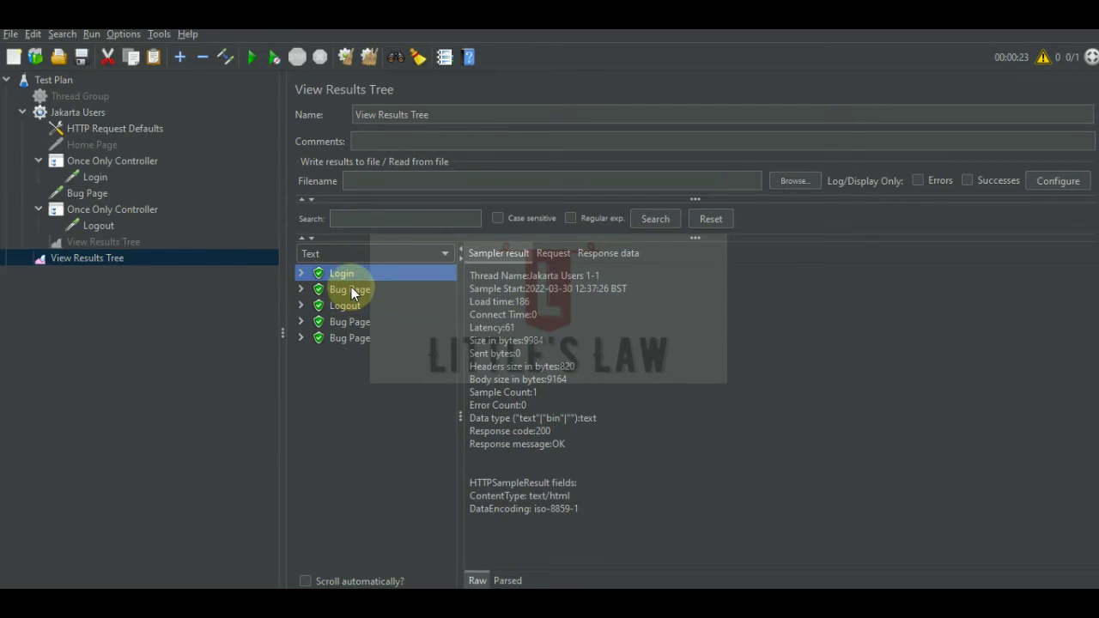
{"action": "left_click", "coordinate": [351, 291]}
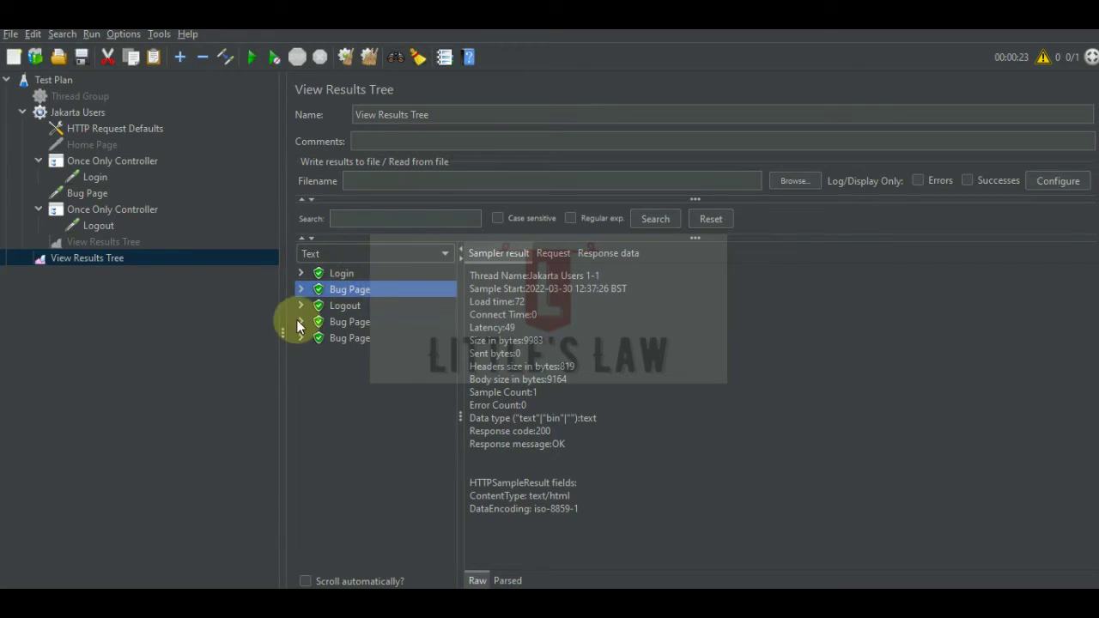
{"action": "left_click", "coordinate": [350, 308]}
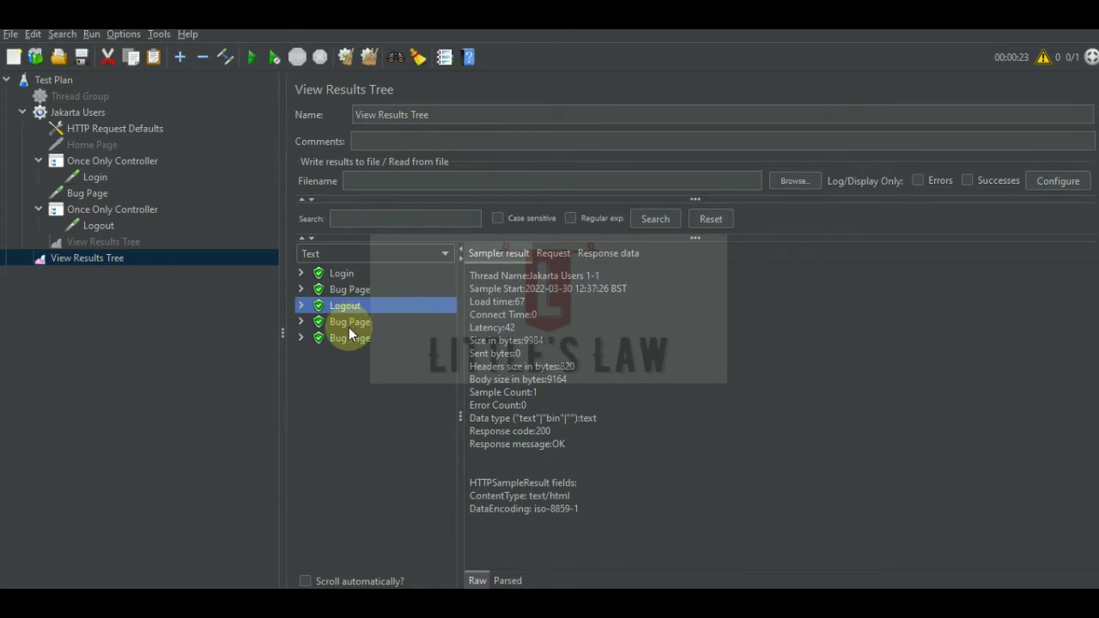
{"action": "left_click", "coordinate": [349, 321]}
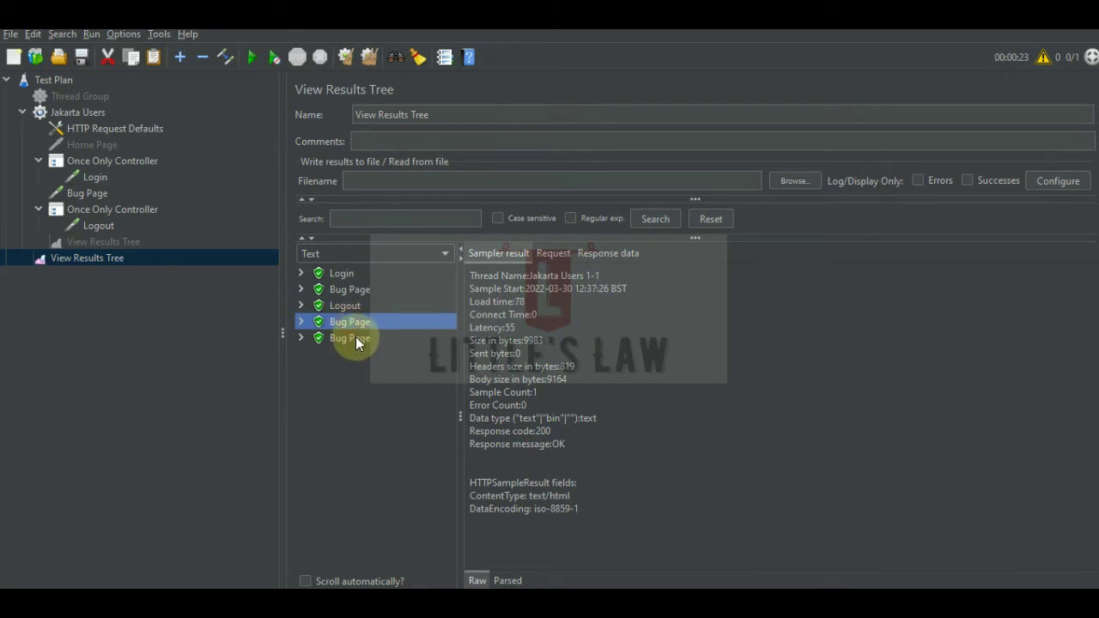
{"action": "left_click", "coordinate": [356, 340]}
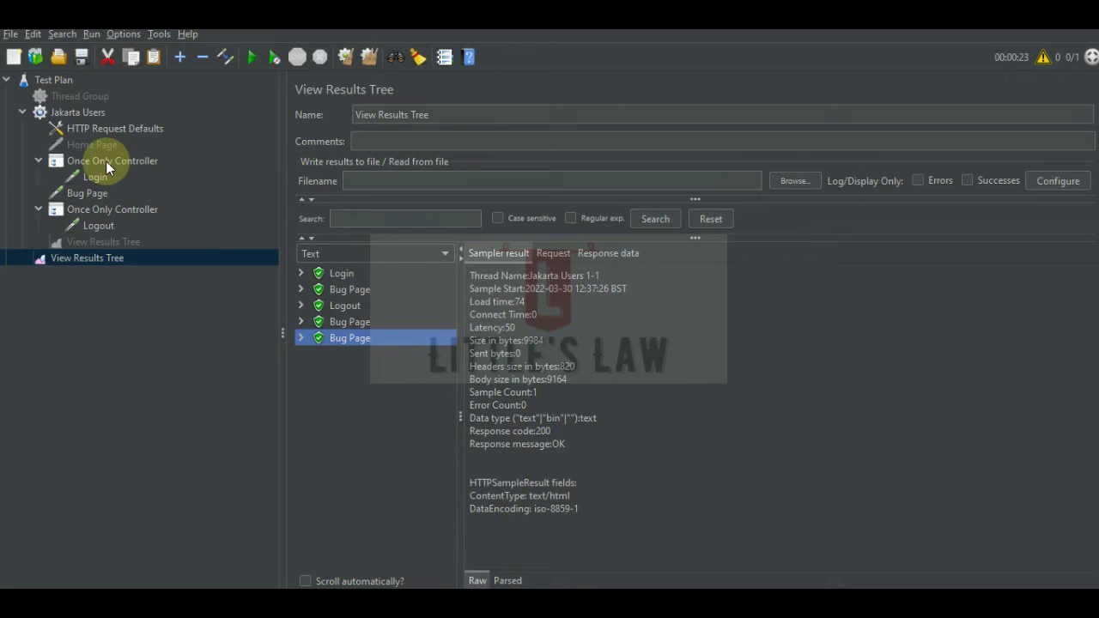
Set the number of threads in the Jakarta Users thread group to 2
{"action": "left_click", "coordinate": [96, 115]}
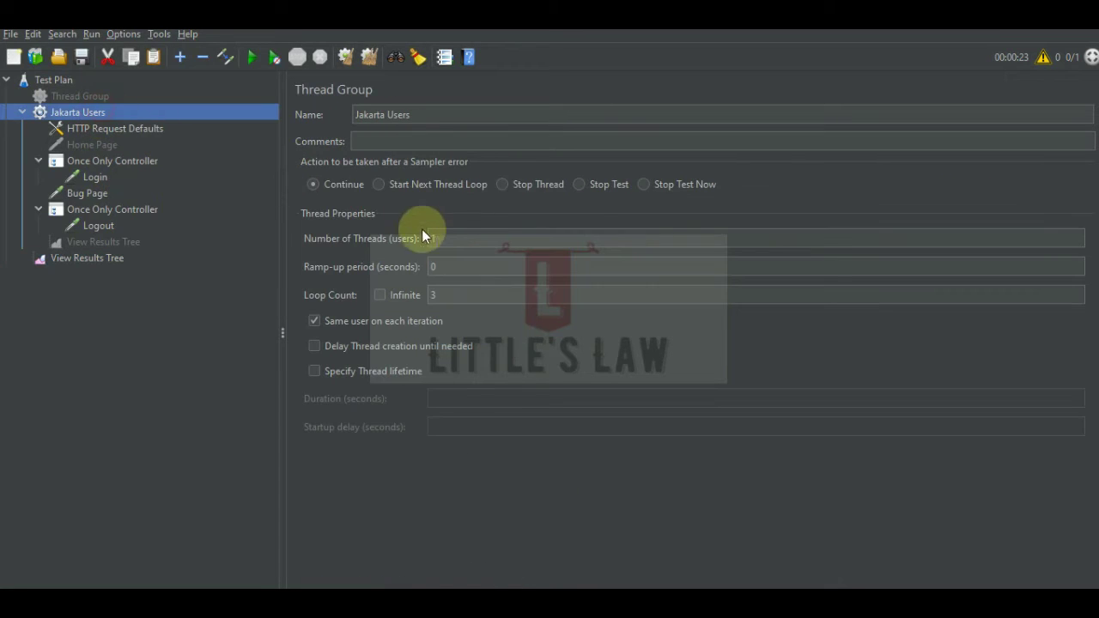
{"action": "left_click", "coordinate": [437, 238]}
{"action": "type", "text": "2"}
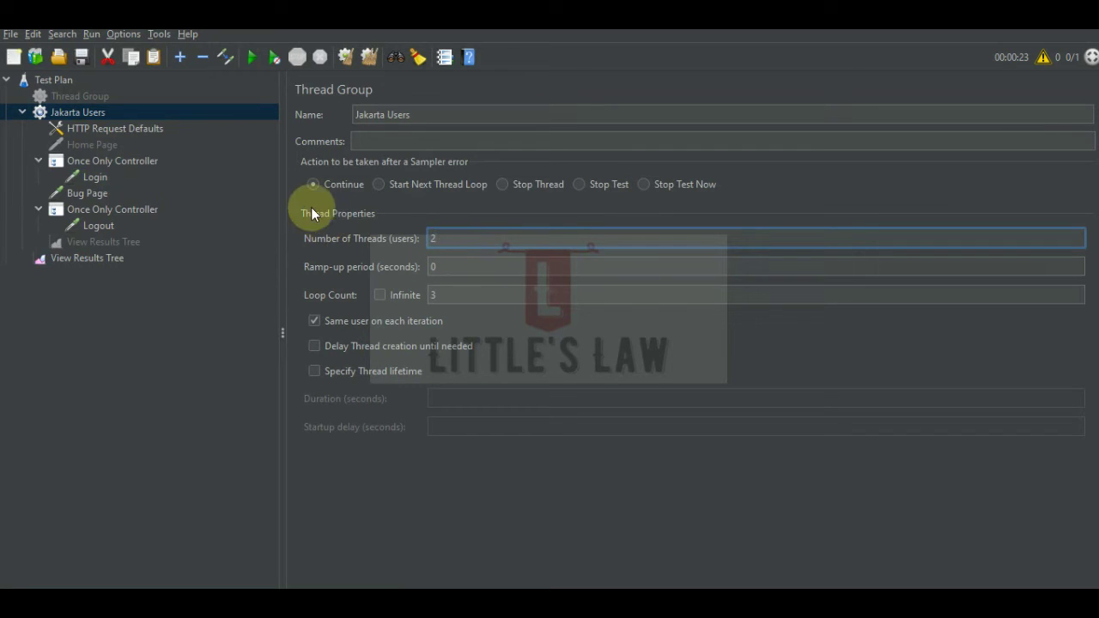
Clear the single-user results and run the test with two users
{"action": "left_click", "coordinate": [112, 261]}
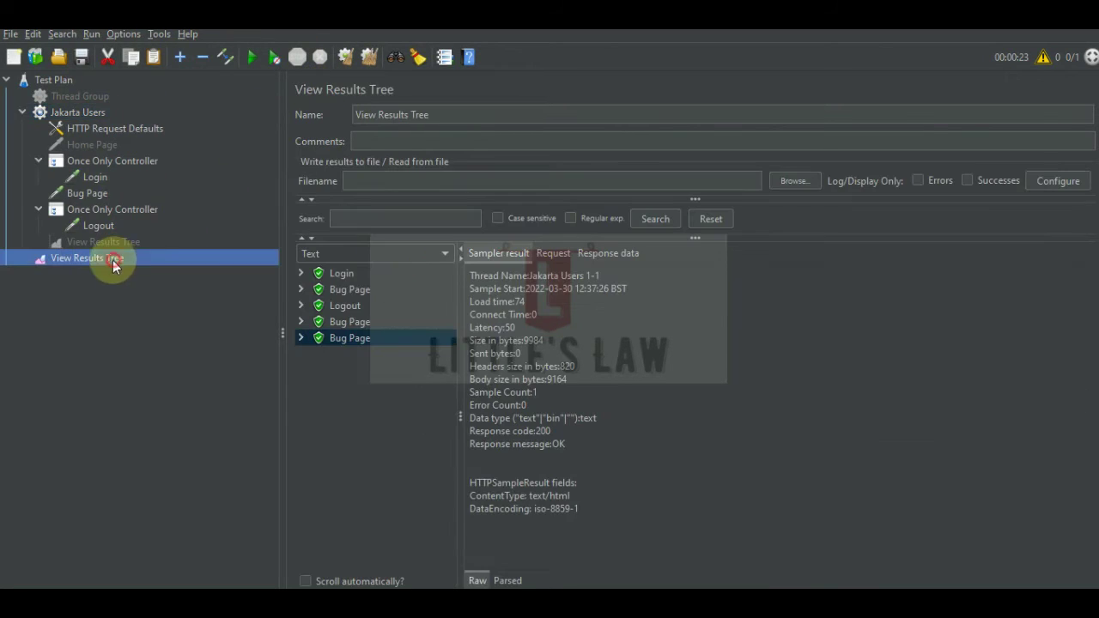
{"action": "left_click", "coordinate": [369, 57]}
{"action": "left_click", "coordinate": [252, 58]}
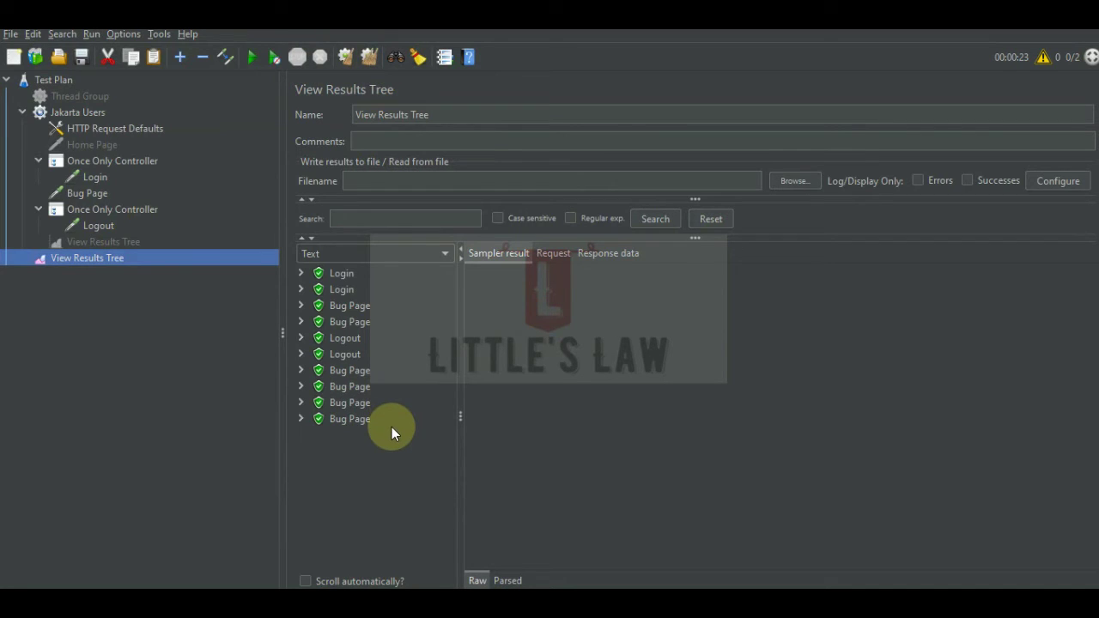
Examine both Login samples, the first two Bug Page samples and both Logout samples from the two-user run
{"action": "left_click", "coordinate": [343, 275]}
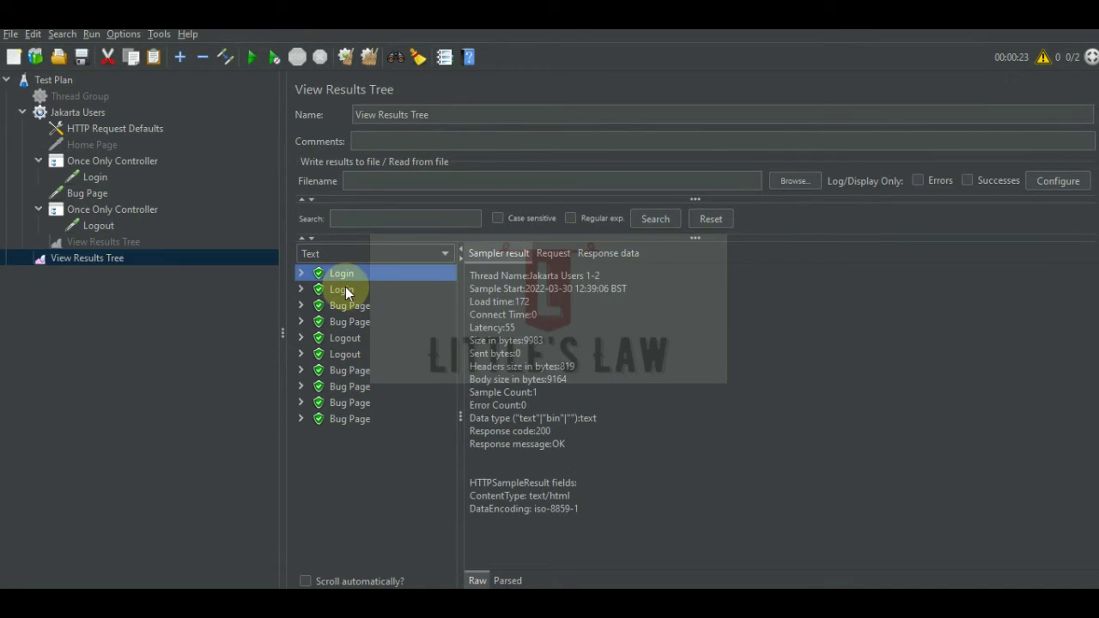
{"action": "left_click", "coordinate": [344, 290]}
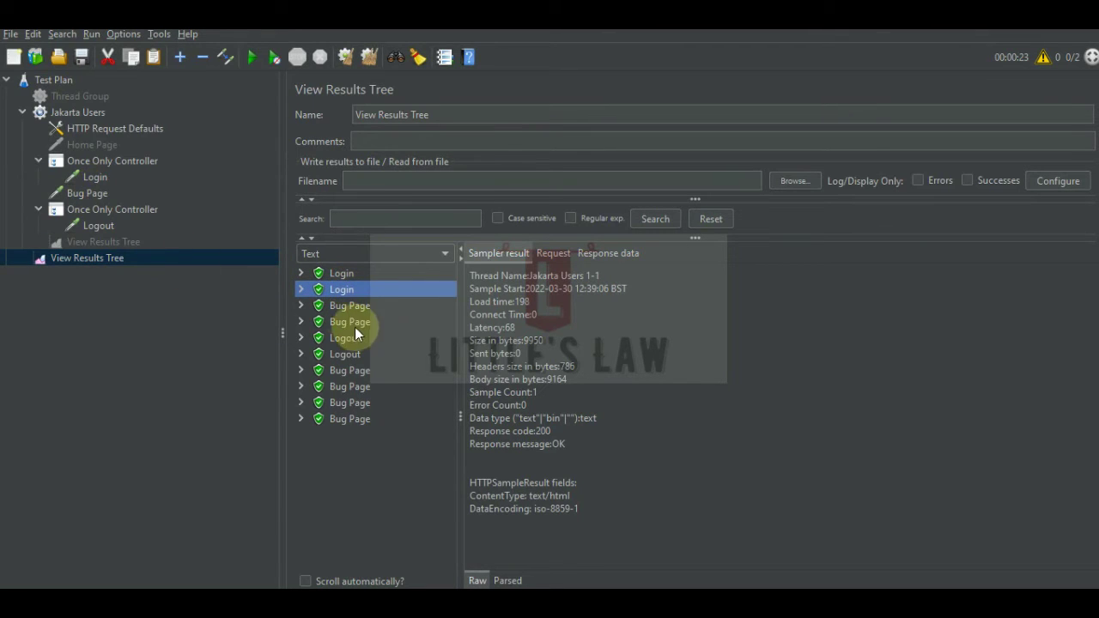
{"action": "left_click", "coordinate": [347, 307]}
{"action": "left_click", "coordinate": [348, 323]}
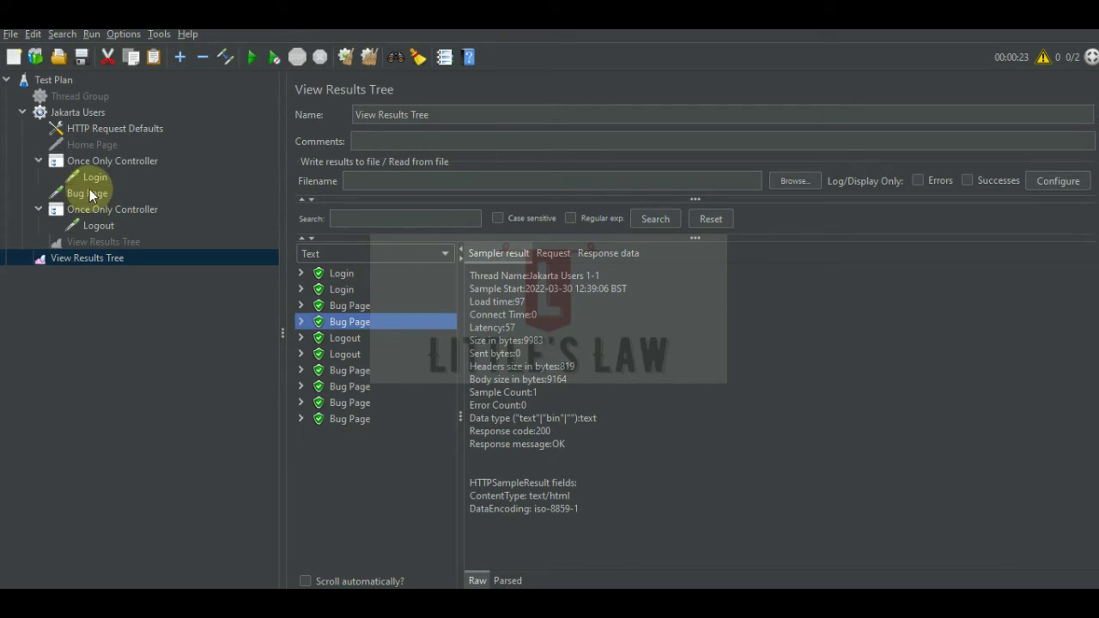
{"action": "left_click", "coordinate": [347, 339]}
{"action": "left_click", "coordinate": [348, 353]}
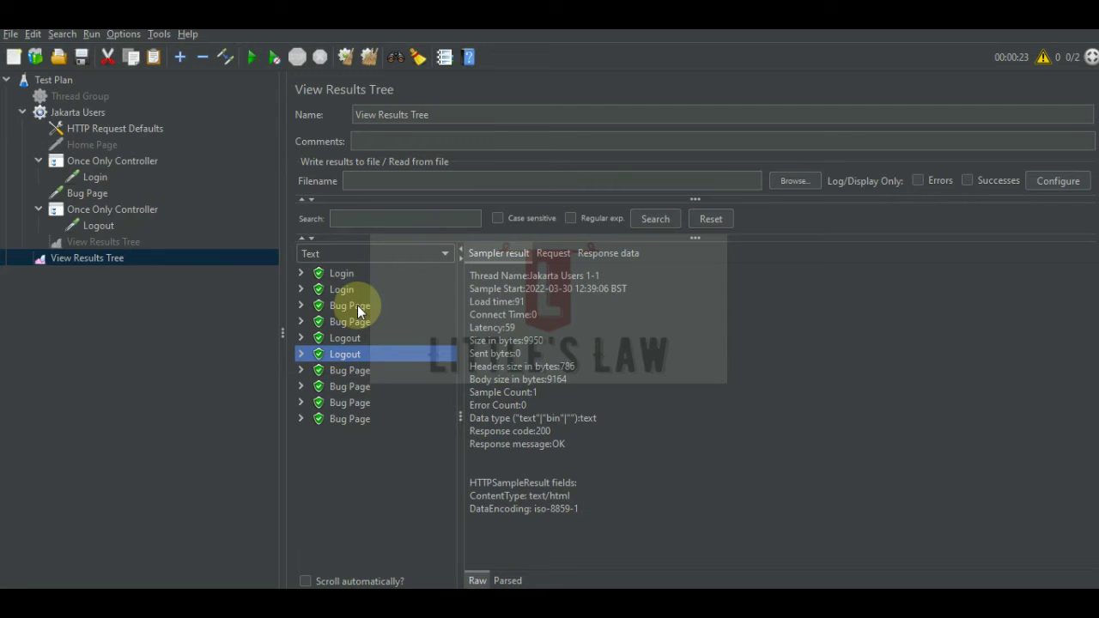
Insert a Loop Controller as the parent of the Once Only Controller that holds the Login request
{"action": "left_click", "coordinate": [117, 163]}
{"action": "right_click", "coordinate": [117, 163]}
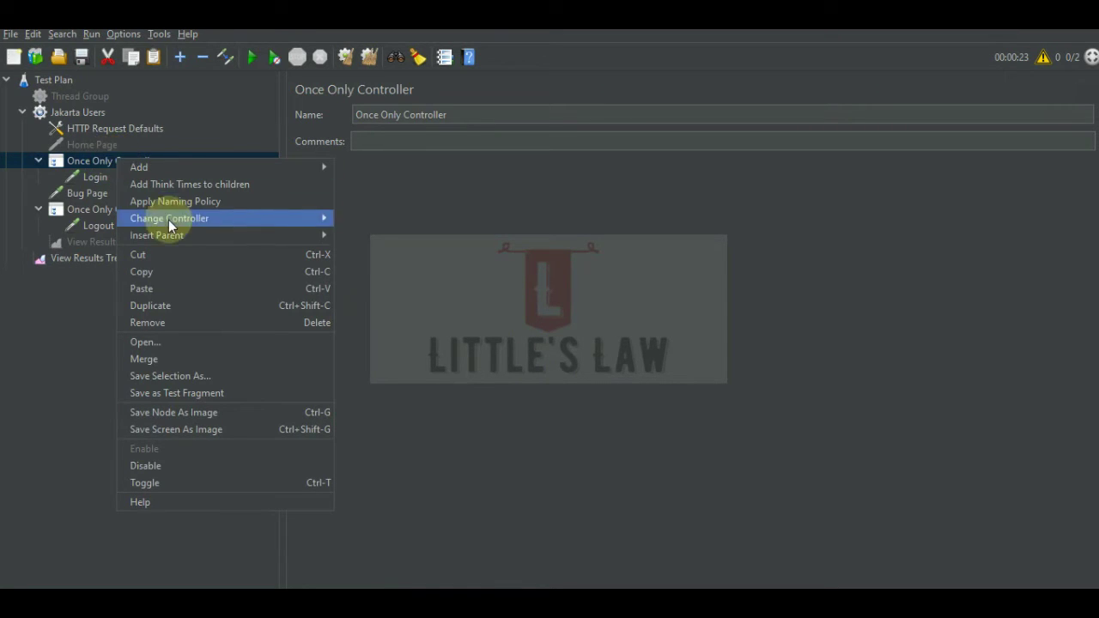
{"action": "mouse_move", "coordinate": [177, 234]}
{"action": "mouse_move", "coordinate": [388, 236]}
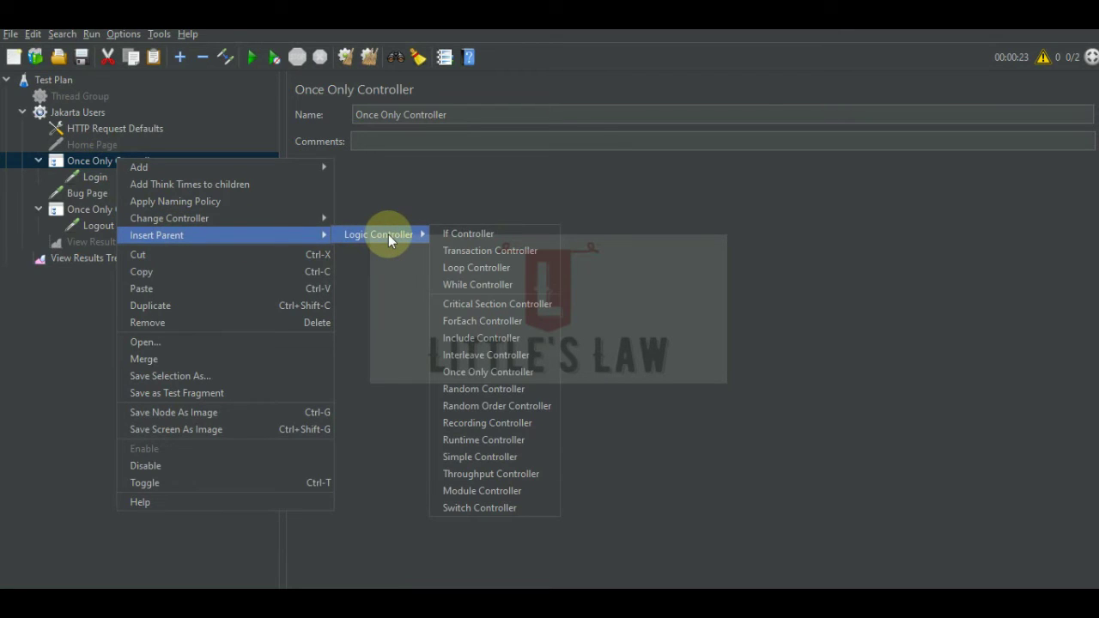
{"action": "left_click", "coordinate": [472, 267]}
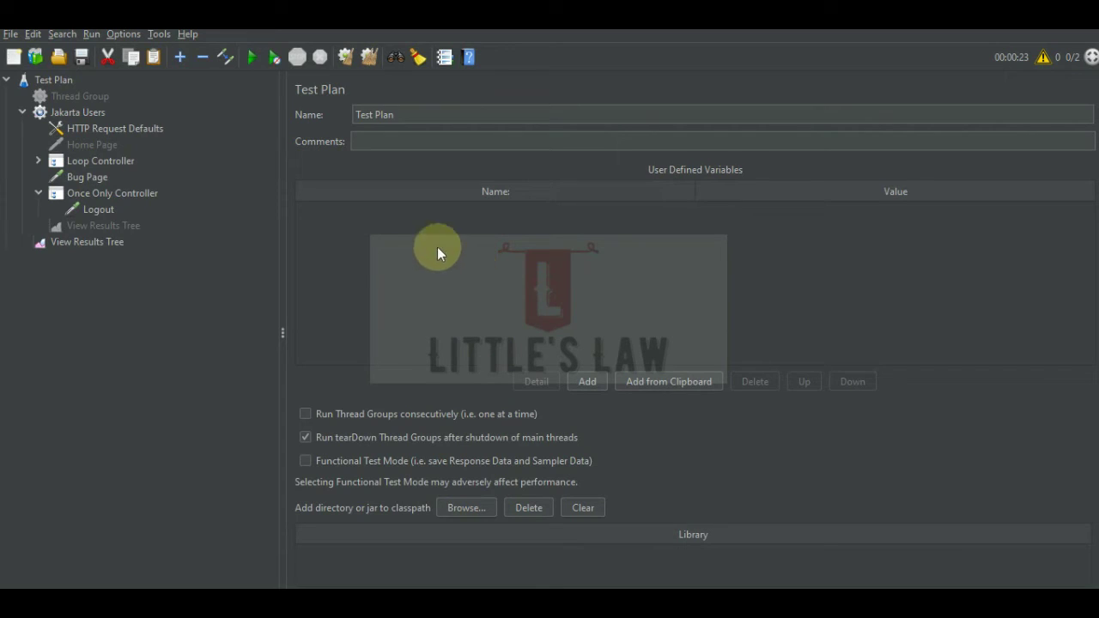
Set the loop count of the Loop Controller around the once-only Login to 2
{"action": "left_click", "coordinate": [100, 163]}
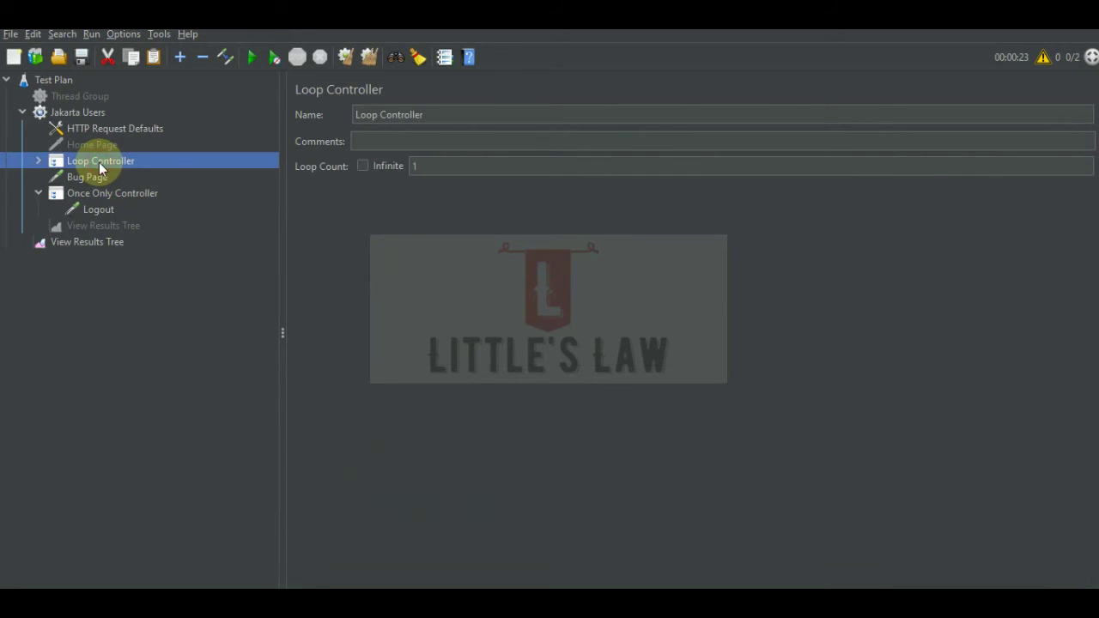
{"action": "left_click", "coordinate": [440, 165]}
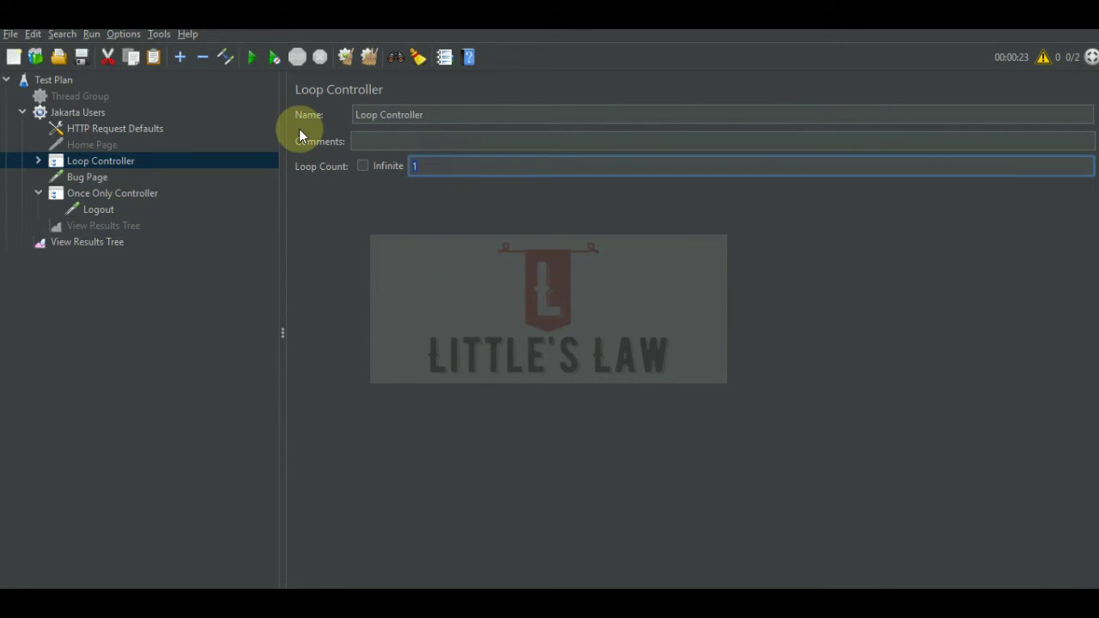
{"action": "key", "text": "BackSpace"}
{"action": "type", "text": "2"}
Disable the Once Only Controller that holds the Logout request
{"action": "left_click", "coordinate": [110, 190]}
{"action": "right_click", "coordinate": [110, 190]}
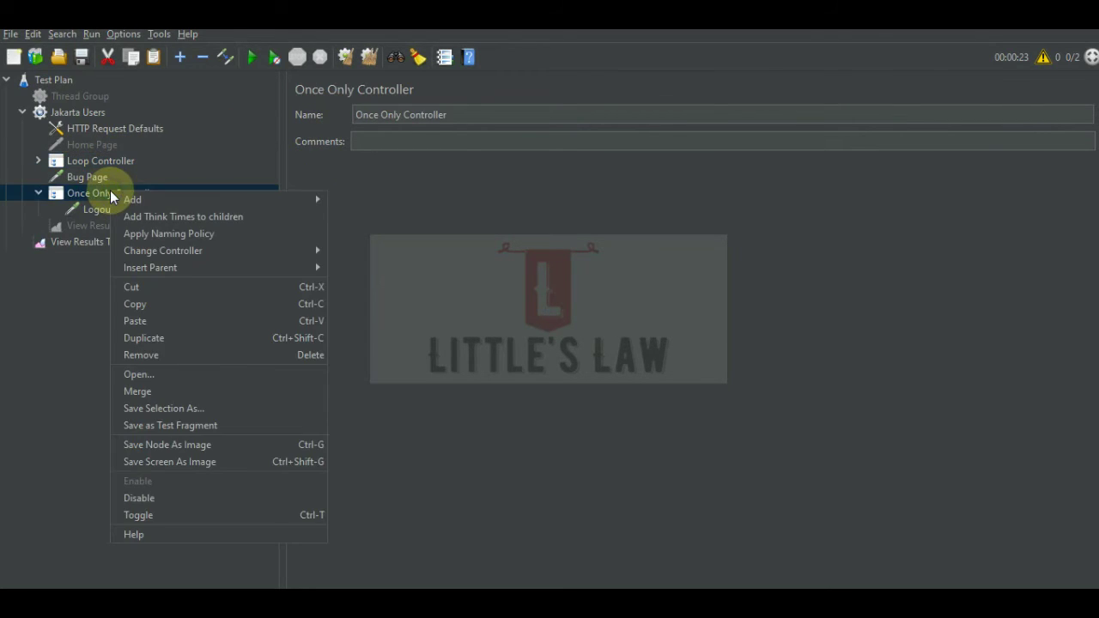
{"action": "left_click", "coordinate": [183, 500]}
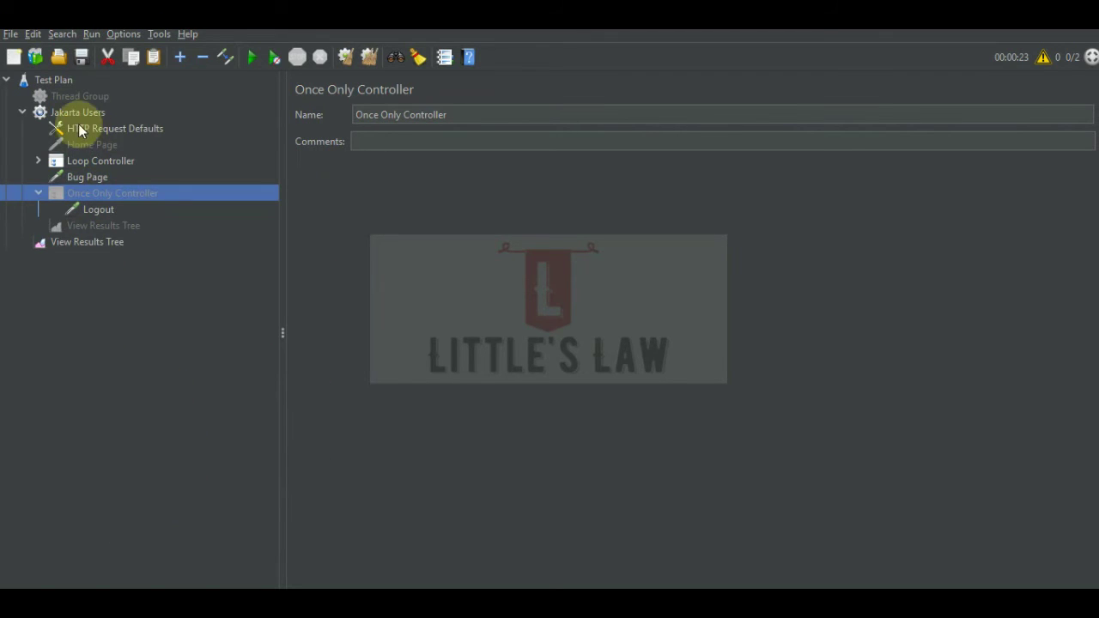
Check the Loop Controller's nested contents and the Bug Page request, and clear the two-user run's results
{"action": "left_click", "coordinate": [98, 162]}
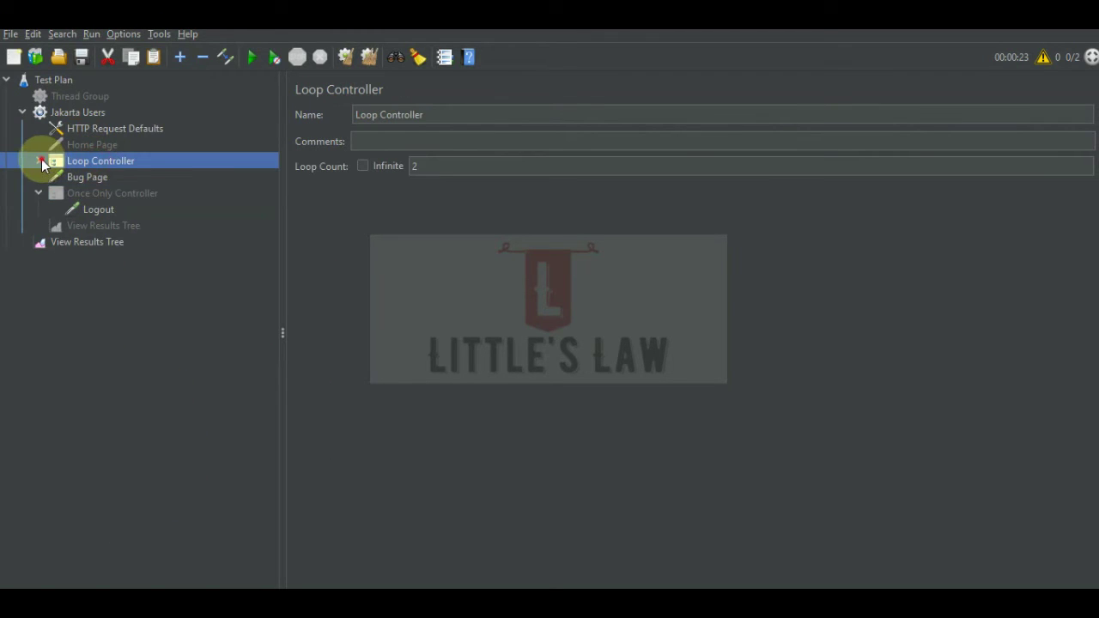
{"action": "left_click", "coordinate": [40, 161]}
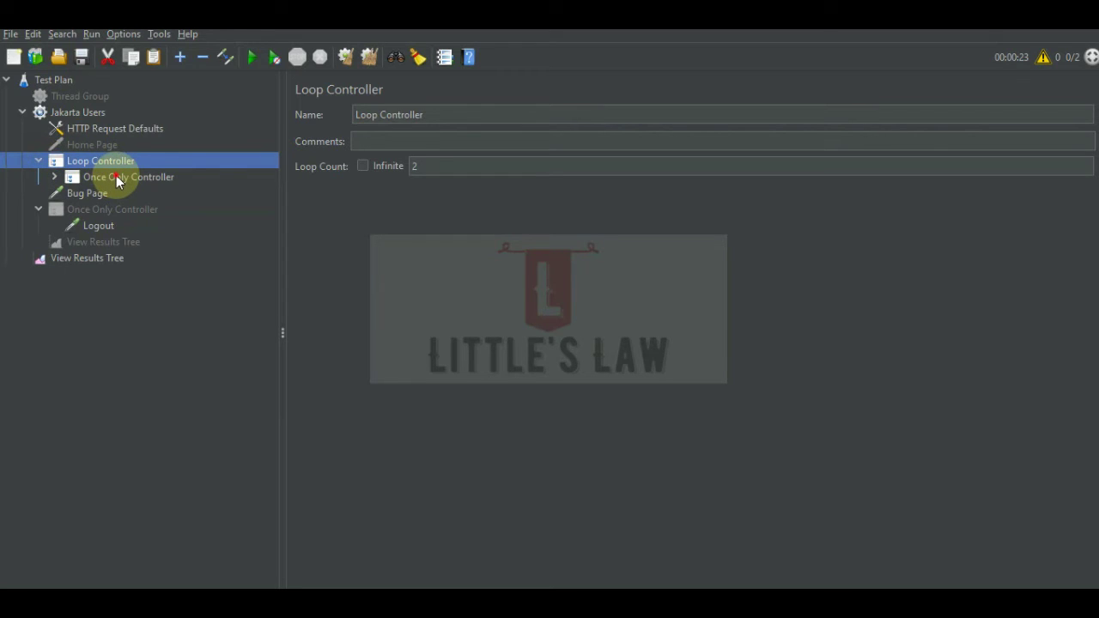
{"action": "left_click", "coordinate": [116, 175]}
{"action": "left_click", "coordinate": [99, 192]}
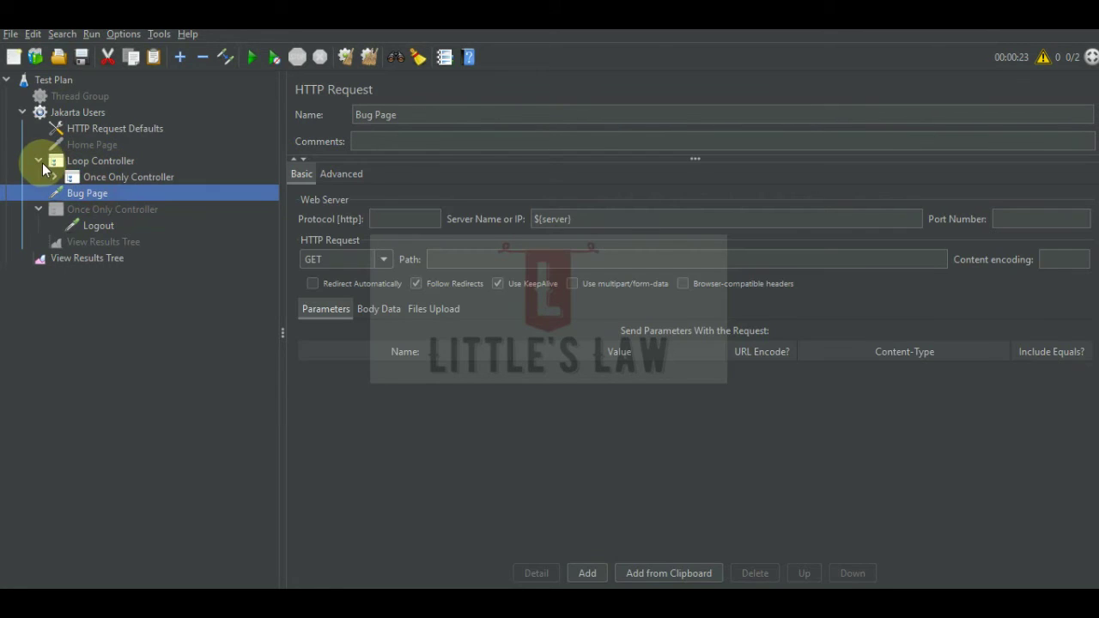
{"action": "left_click", "coordinate": [38, 160]}
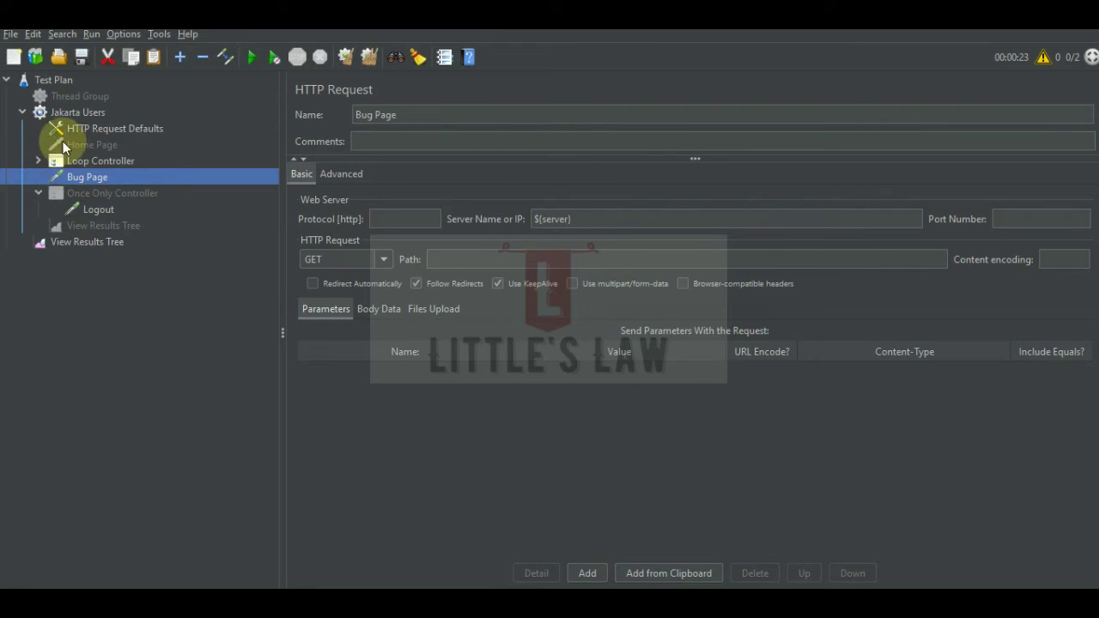
{"action": "left_click", "coordinate": [69, 112]}
{"action": "left_click", "coordinate": [94, 245]}
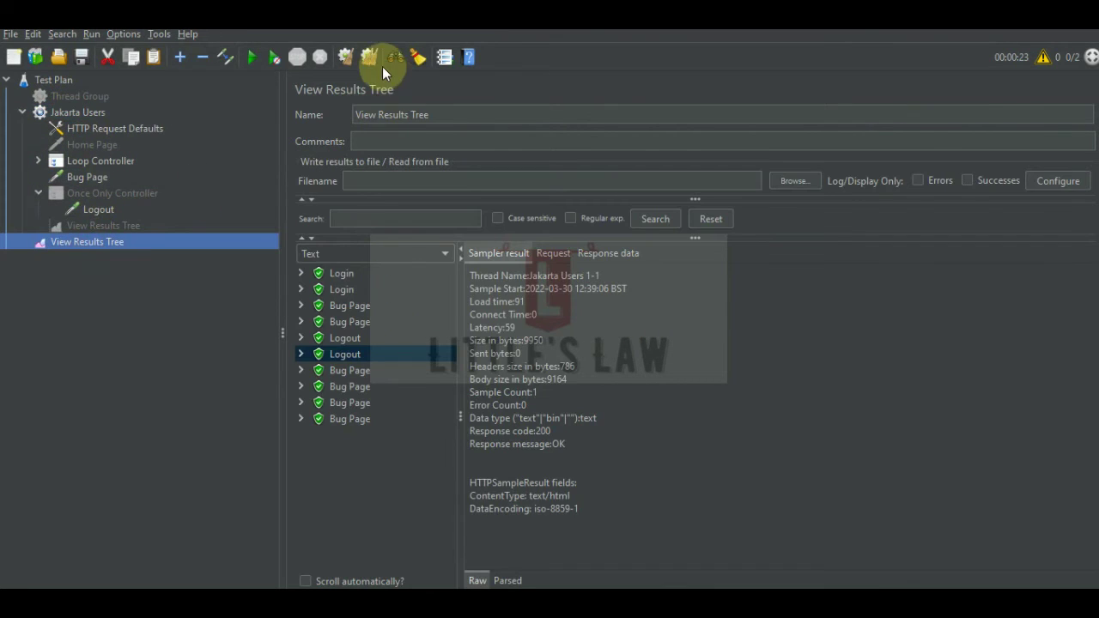
{"action": "left_click", "coordinate": [370, 57]}
Set the Jakarta Users thread group to 1 thread and a loop count of 1
{"action": "left_click", "coordinate": [70, 110]}
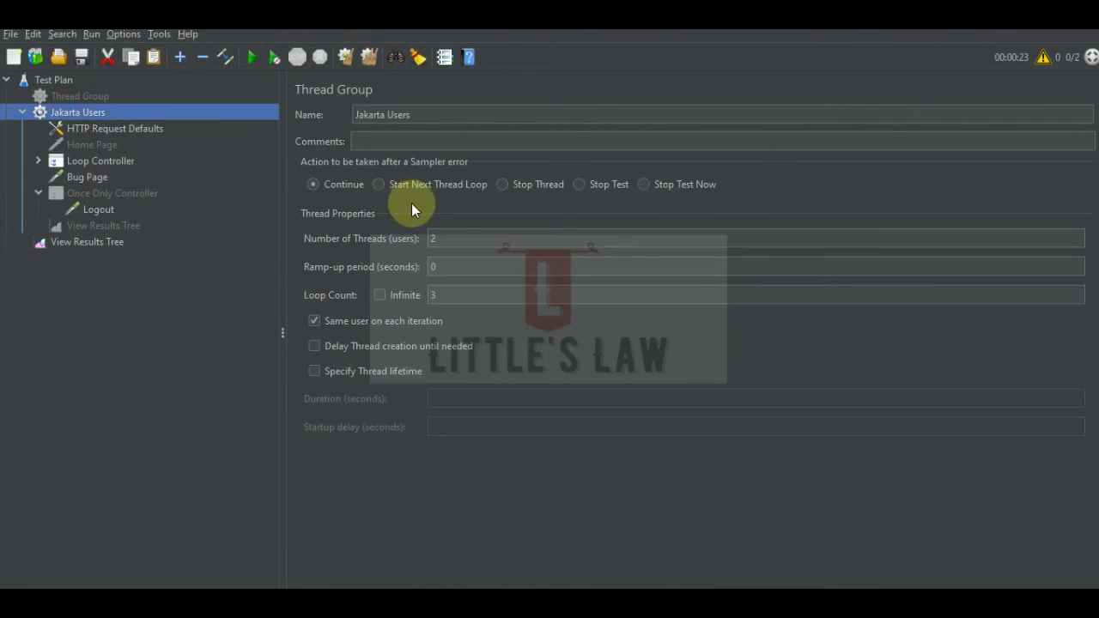
{"action": "left_click", "coordinate": [441, 238]}
{"action": "key", "text": "BackSpace"}
{"action": "type", "text": "1"}
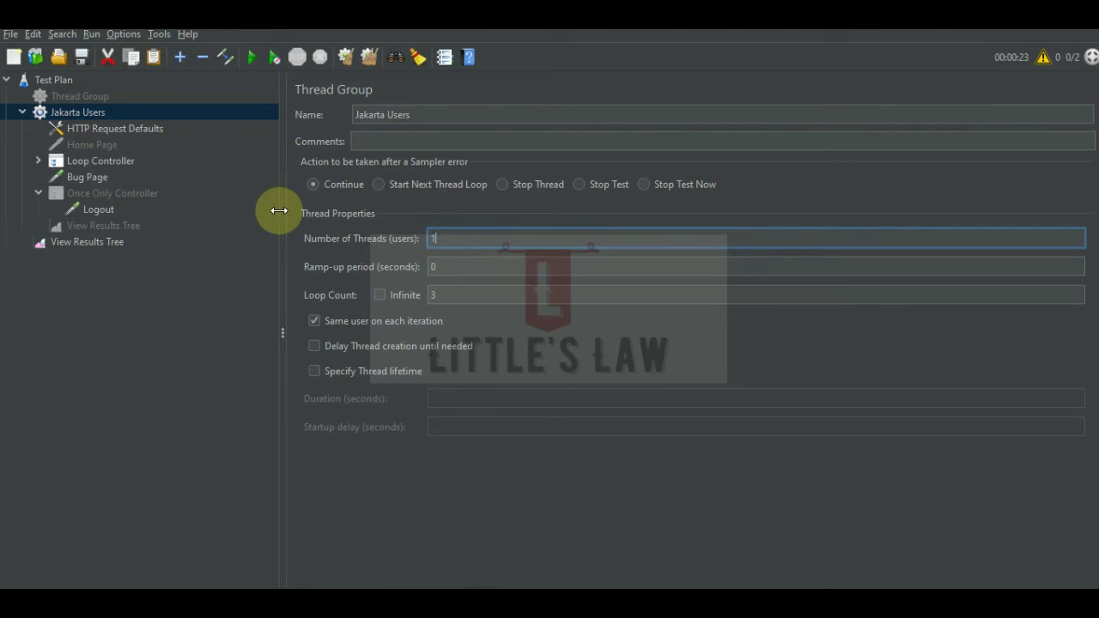
{"action": "left_click", "coordinate": [429, 295]}
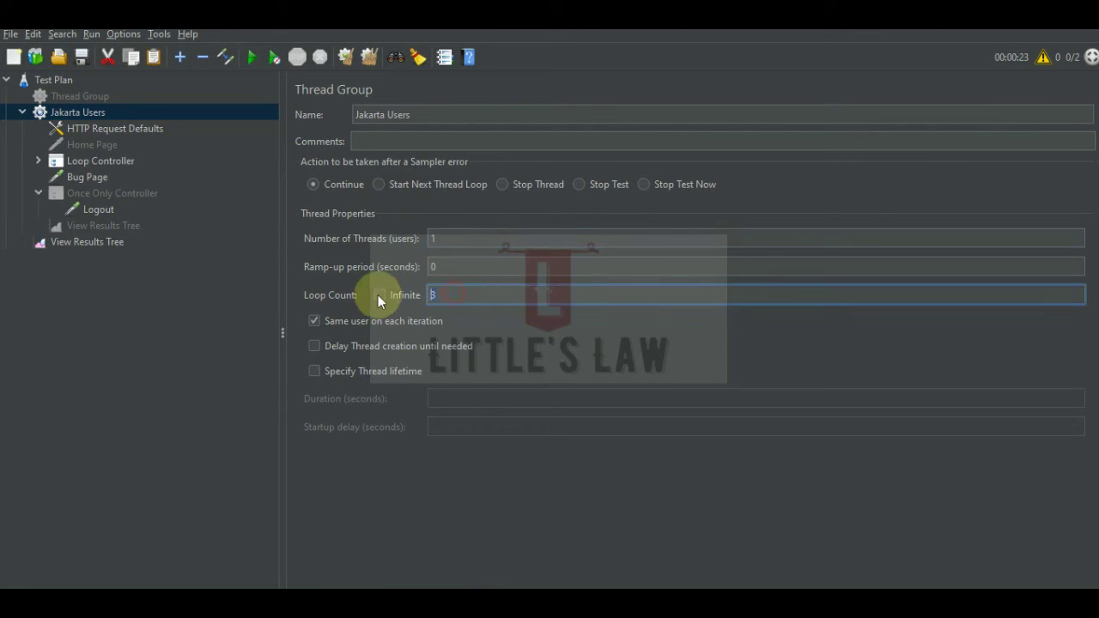
{"action": "key", "text": "BackSpace"}
{"action": "type", "text": "1"}
Run the test and compare its samples with the loop settings of the Loop Controller and the Jakarta Users thread group
{"action": "left_click", "coordinate": [112, 161]}
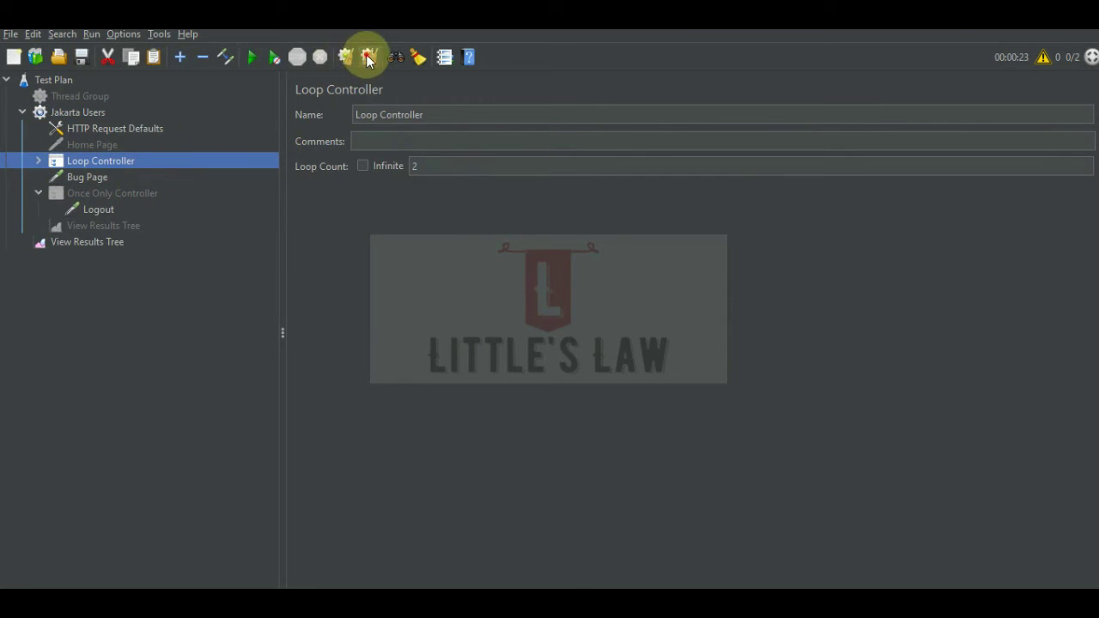
{"action": "left_click", "coordinate": [94, 242]}
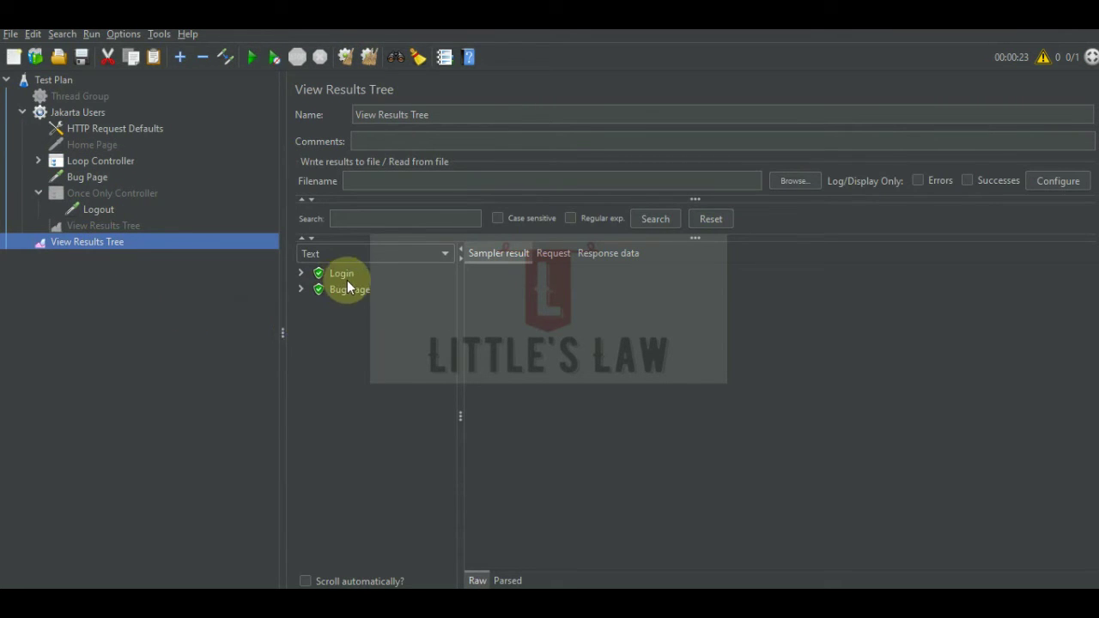
{"action": "left_click", "coordinate": [103, 163]}
{"action": "left_click", "coordinate": [86, 244]}
{"action": "left_click", "coordinate": [97, 111]}
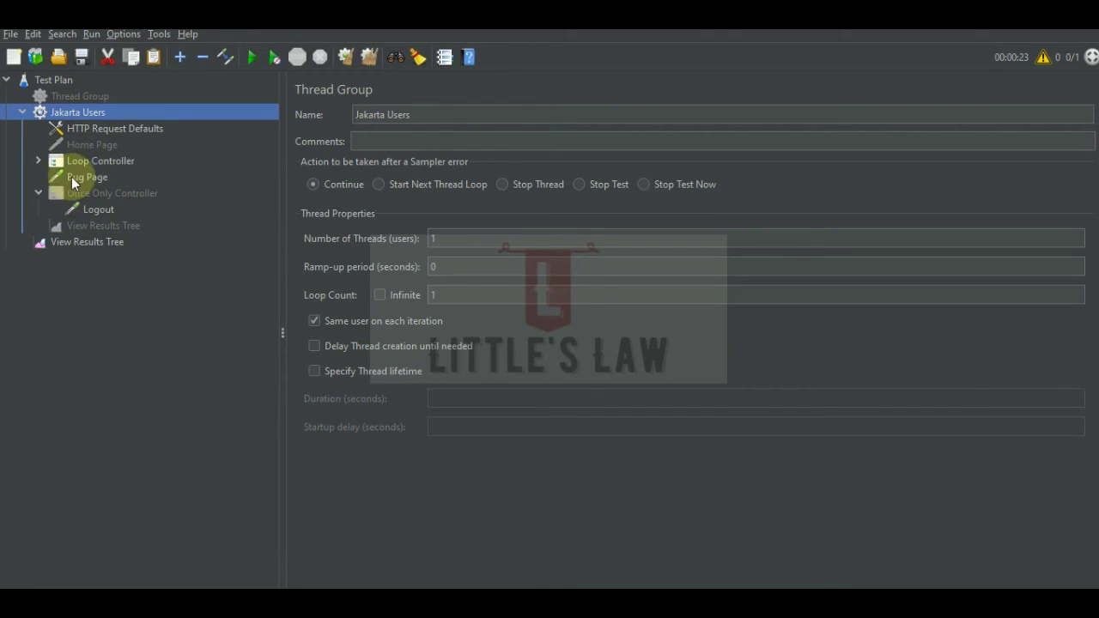
{"action": "left_click", "coordinate": [97, 244]}
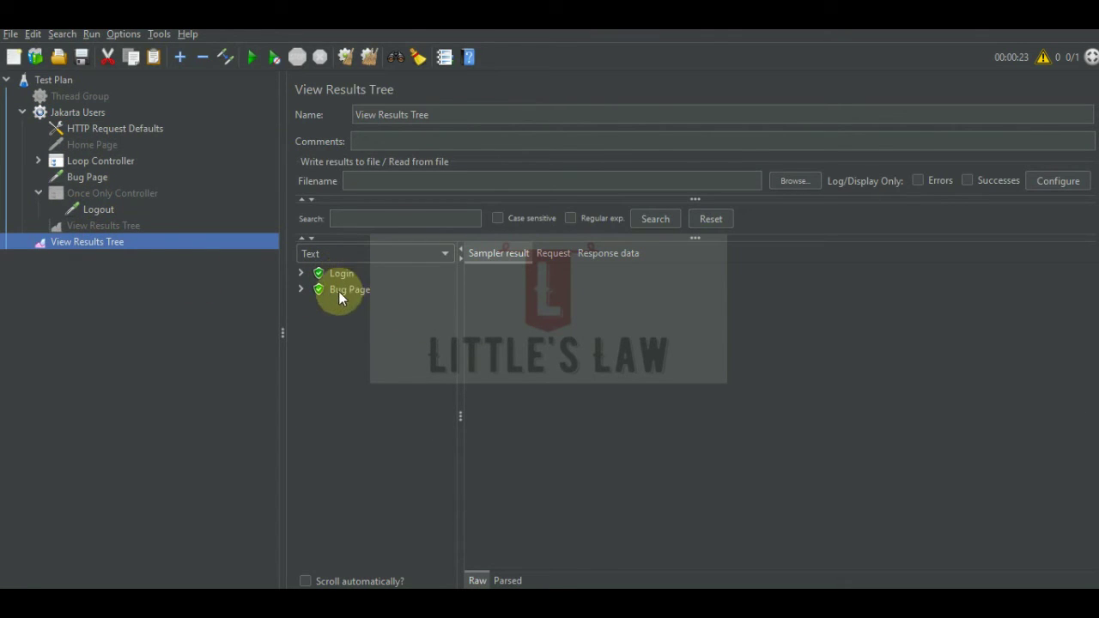
Set the Loop Controller's loop count to 3 and run the test again
{"action": "left_click", "coordinate": [91, 161]}
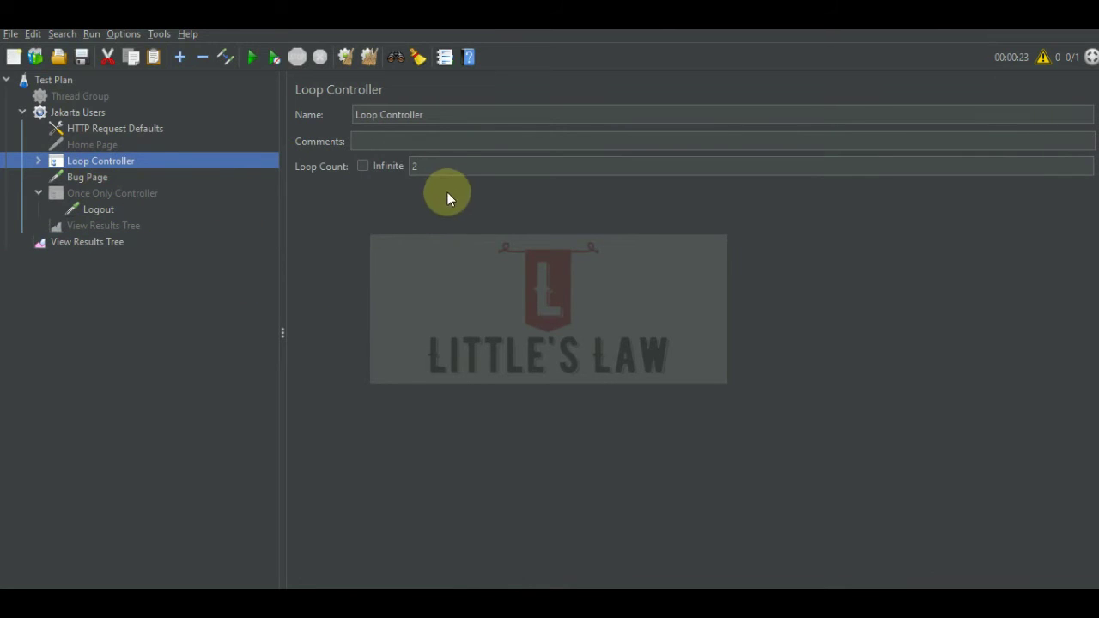
{"action": "left_click", "coordinate": [447, 166]}
{"action": "key", "text": "BackSpace"}
{"action": "type", "text": "3"}
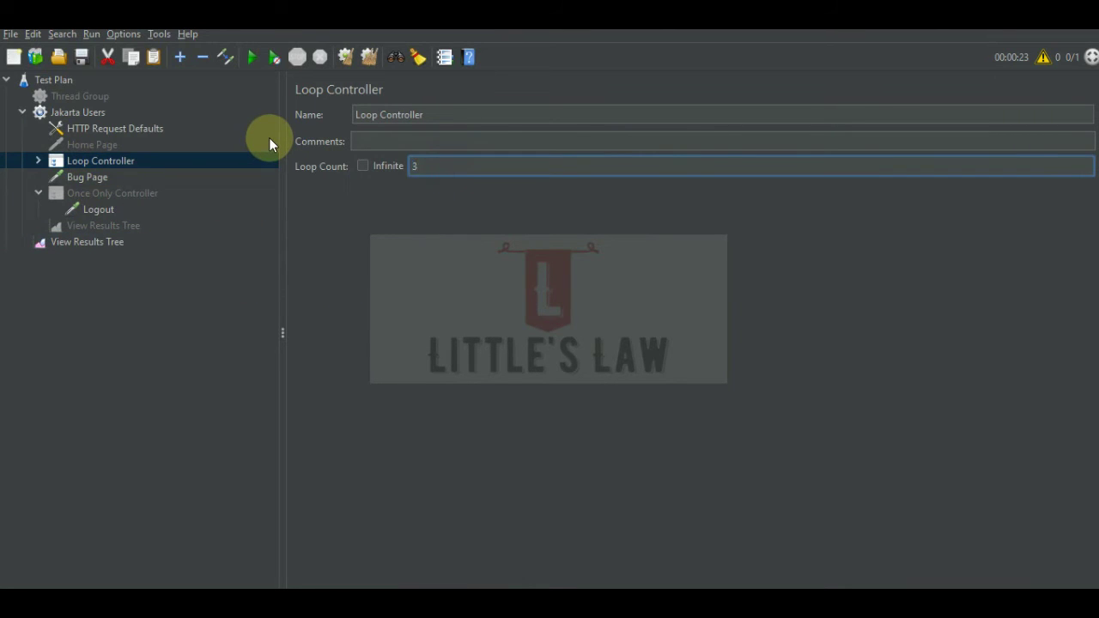
{"action": "left_click", "coordinate": [68, 242]}
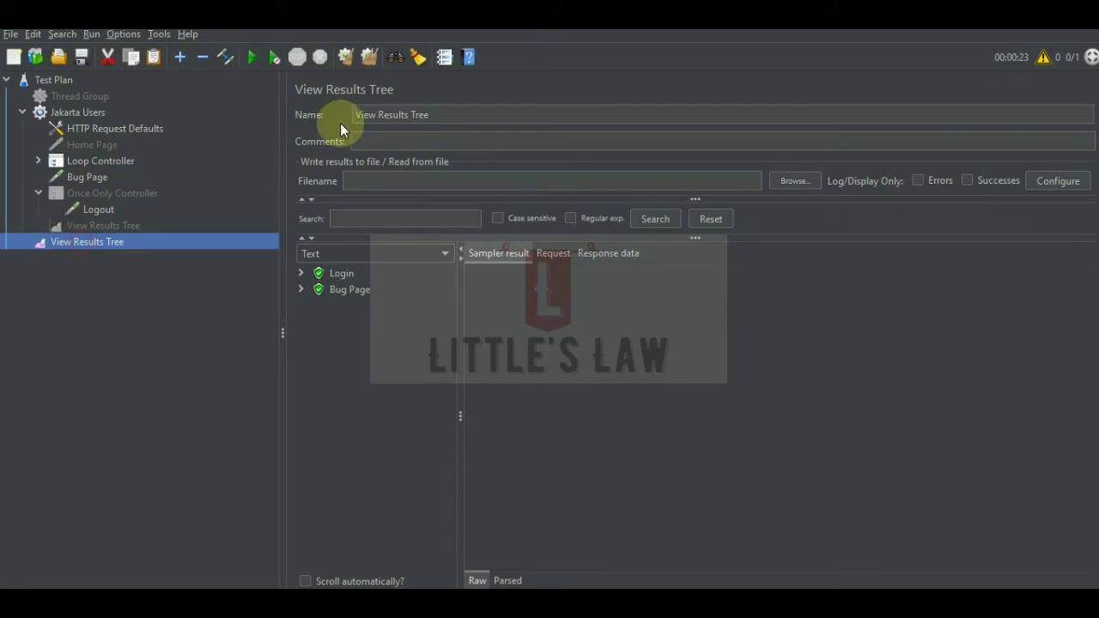
{"action": "left_click", "coordinate": [274, 59]}
Compare the order of the Login and Bug Page samples with the loop counts of the Jakarta Users thread group and the Loop Controller
{"action": "left_click", "coordinate": [102, 162]}
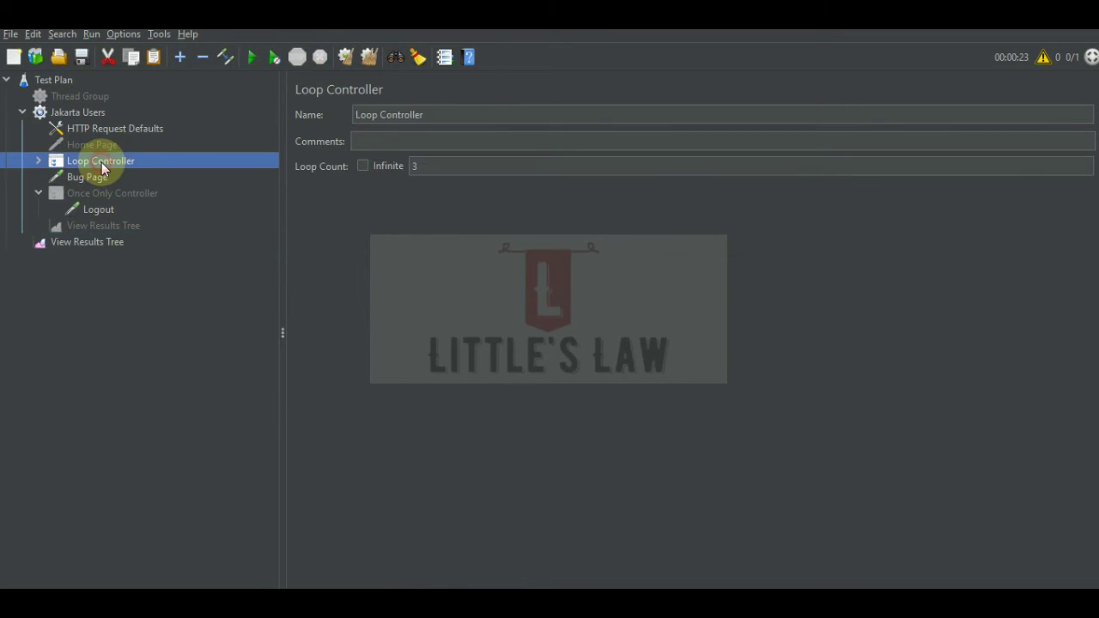
{"action": "left_click", "coordinate": [39, 162]}
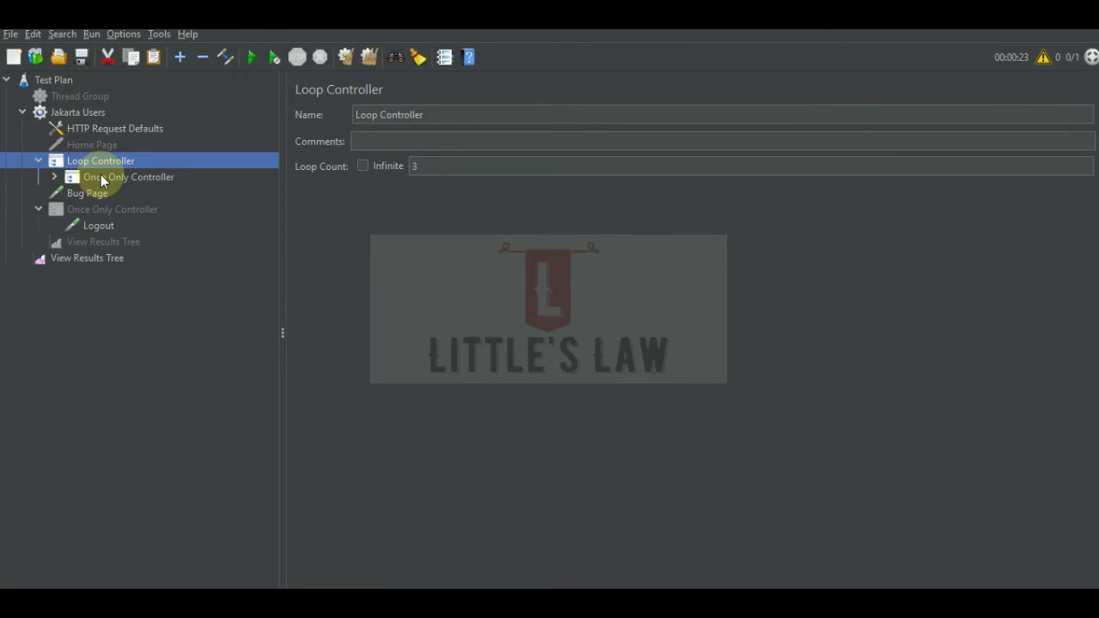
{"action": "left_click", "coordinate": [83, 112]}
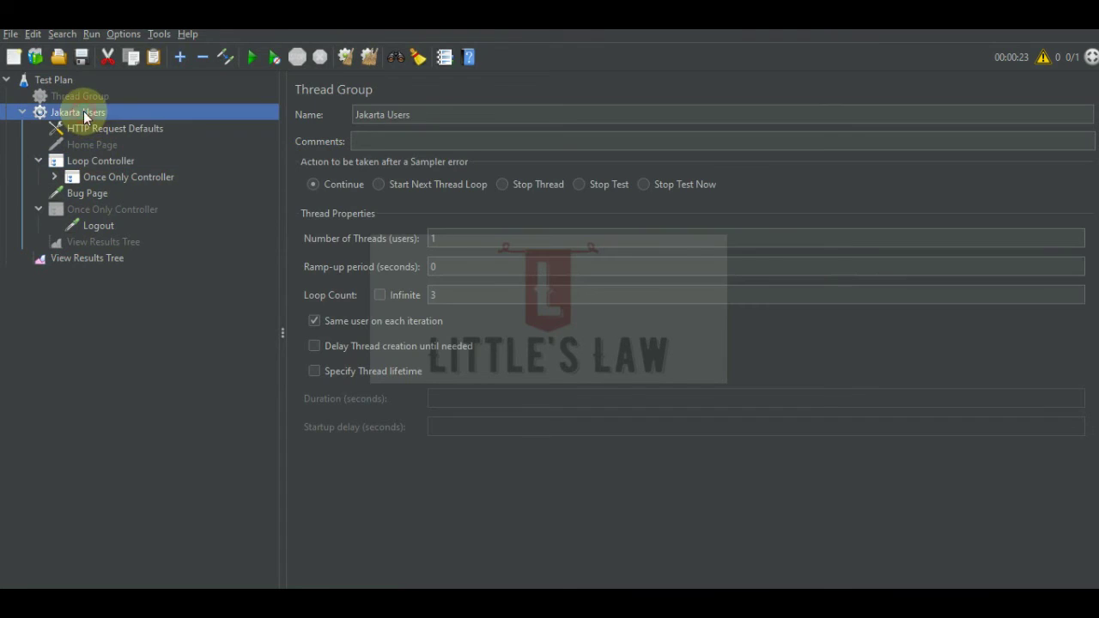
{"action": "left_click", "coordinate": [107, 258]}
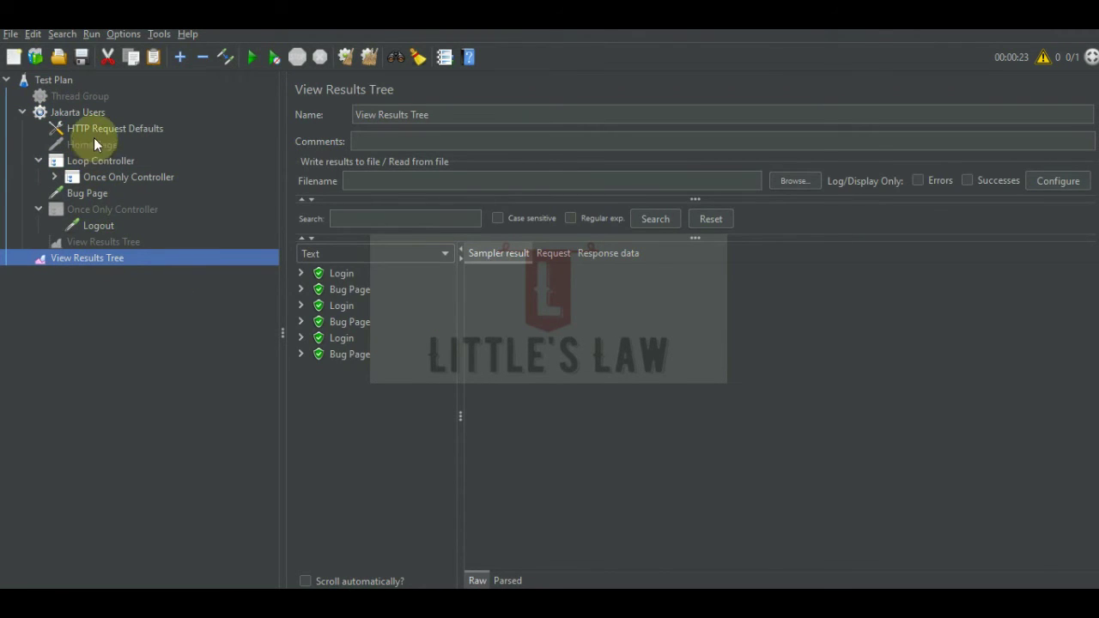
{"action": "left_click", "coordinate": [86, 112]}
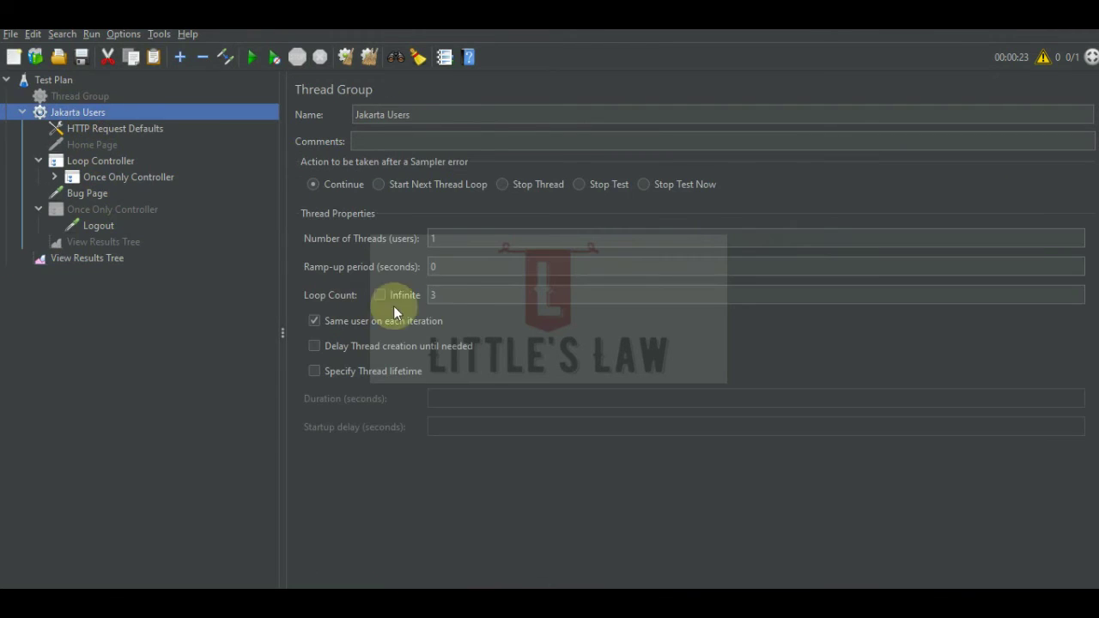
{"action": "left_click", "coordinate": [464, 293]}
{"action": "left_click", "coordinate": [95, 165]}
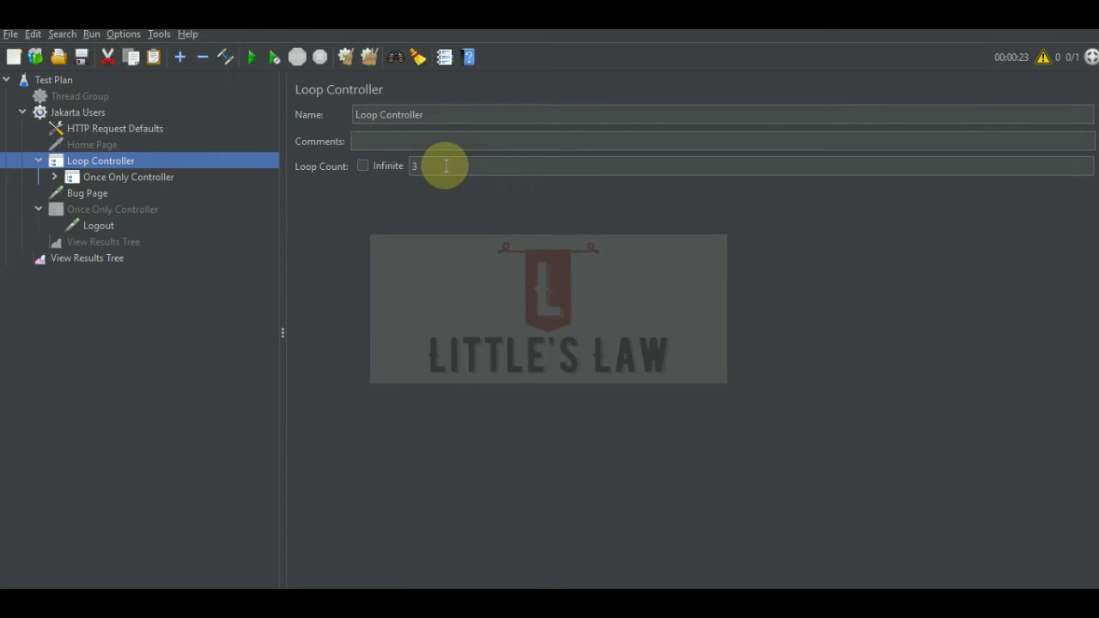
{"action": "left_click", "coordinate": [87, 110]}
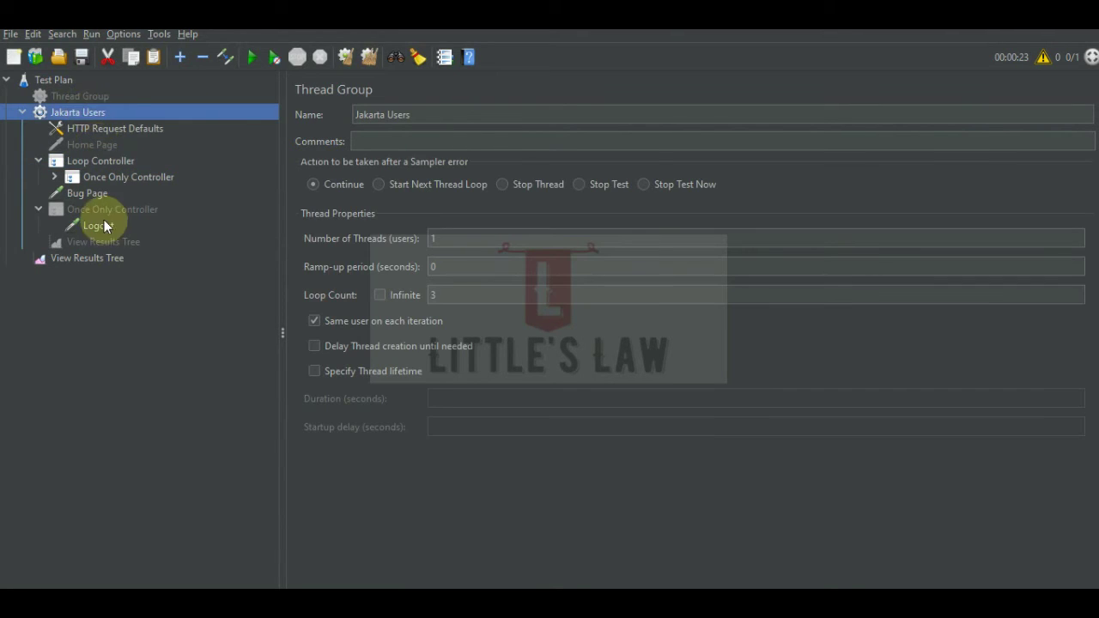
{"action": "left_click", "coordinate": [98, 163]}
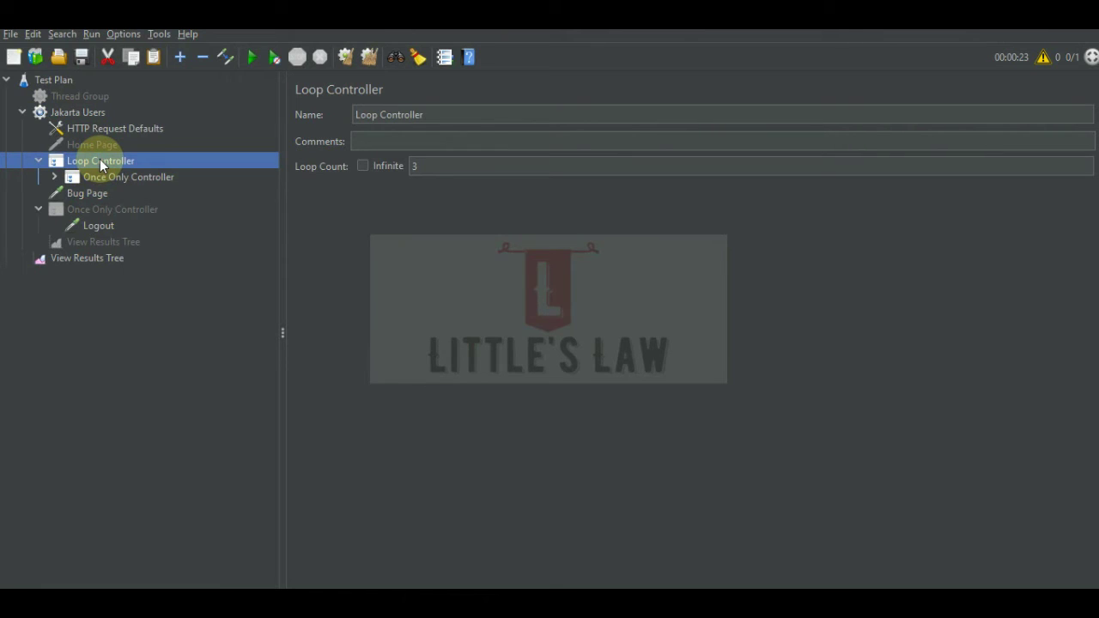
{"action": "left_click", "coordinate": [95, 261]}
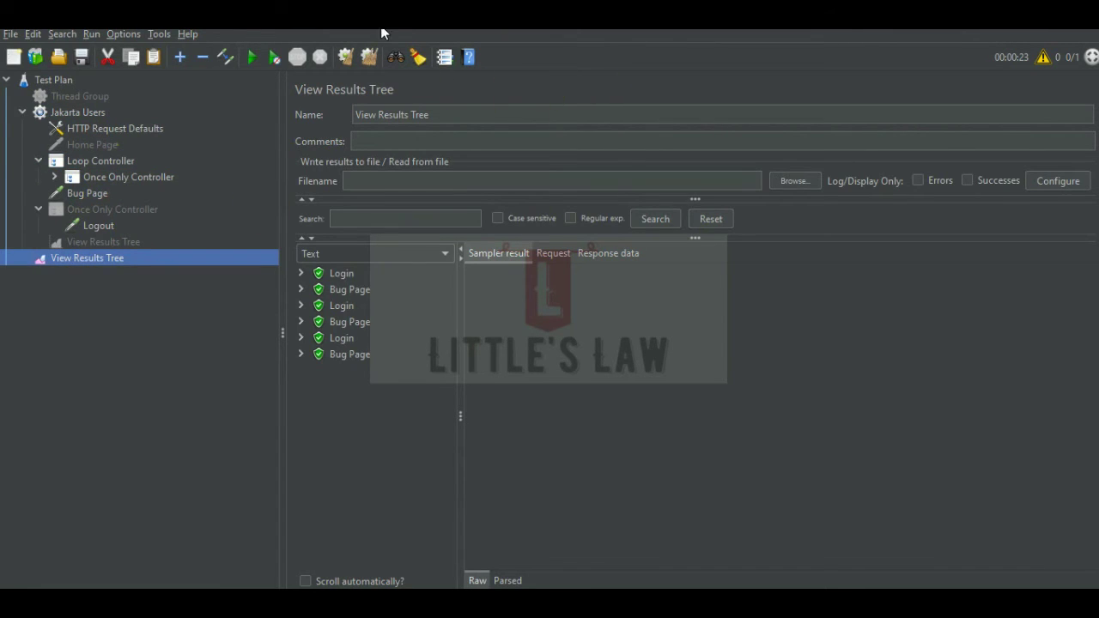
Clear the results and set the Jakarta Users thread group's loop count to 1
{"action": "left_click", "coordinate": [369, 57]}
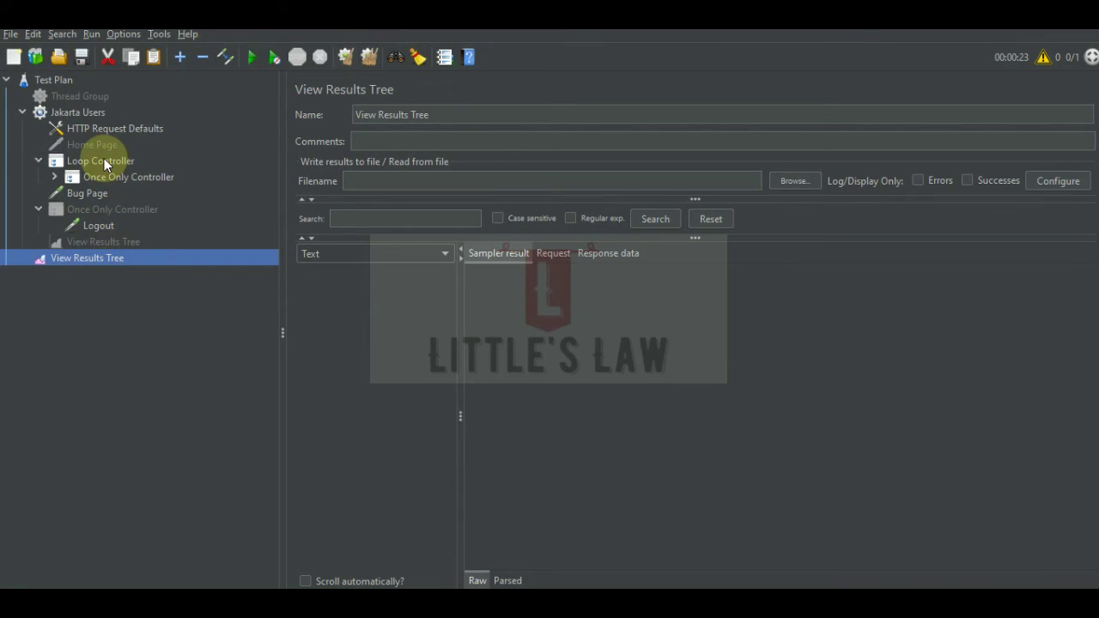
{"action": "left_click", "coordinate": [81, 112]}
{"action": "double_click", "coordinate": [456, 294]}
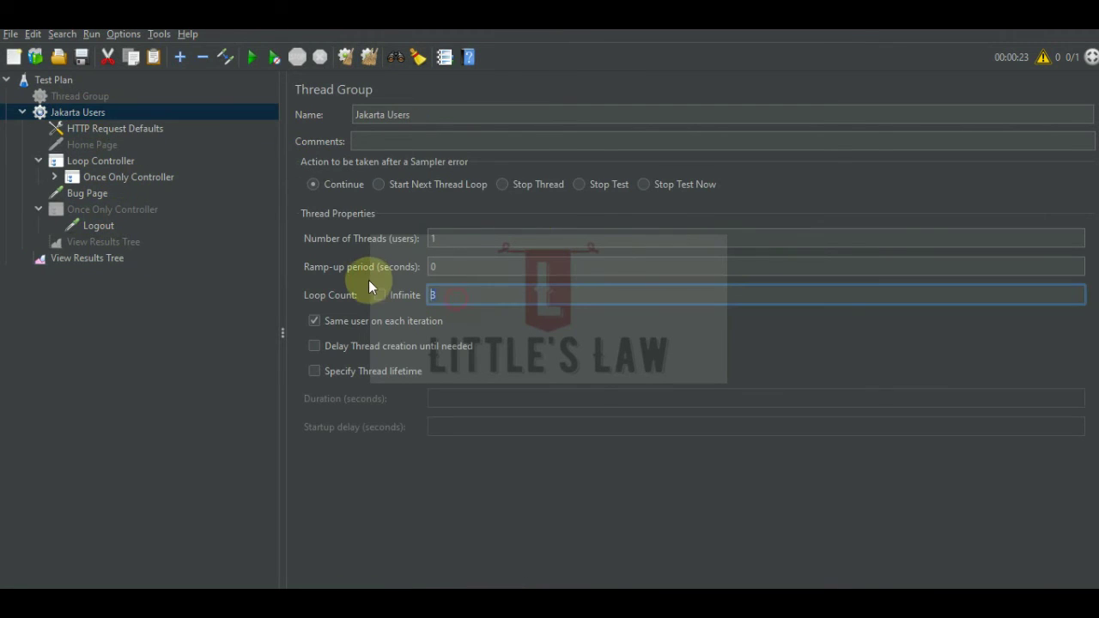
{"action": "type", "text": "1"}
Review the loop counts of the Loop Controller and the Jakarta Users thread group, along with the thread group's number of users
{"action": "left_click", "coordinate": [88, 262]}
{"action": "left_click", "coordinate": [104, 160]}
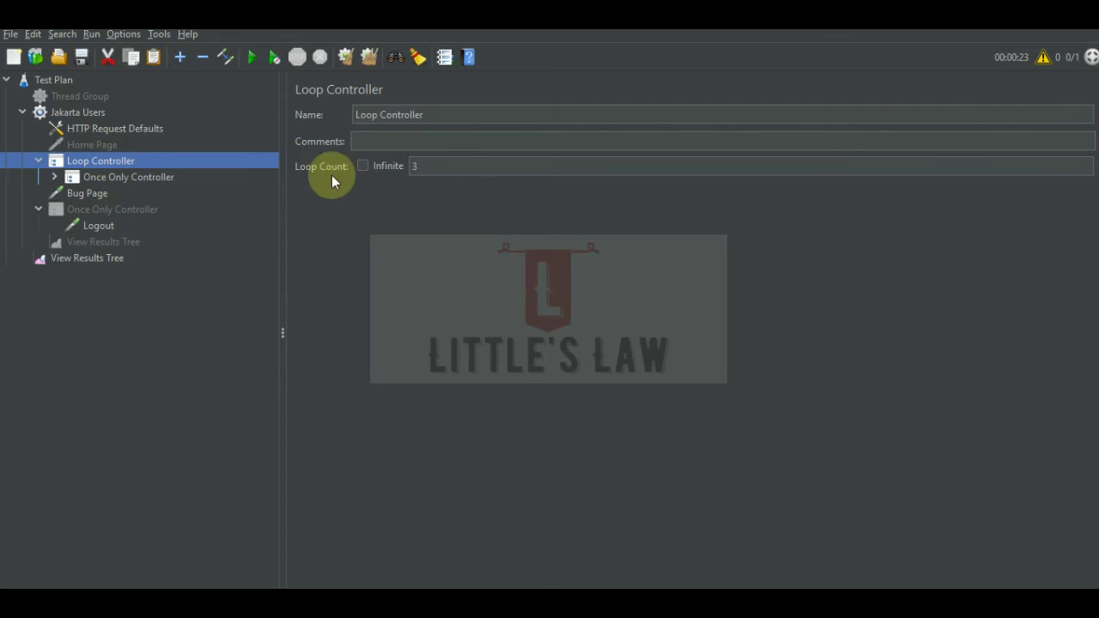
{"action": "left_click", "coordinate": [441, 167]}
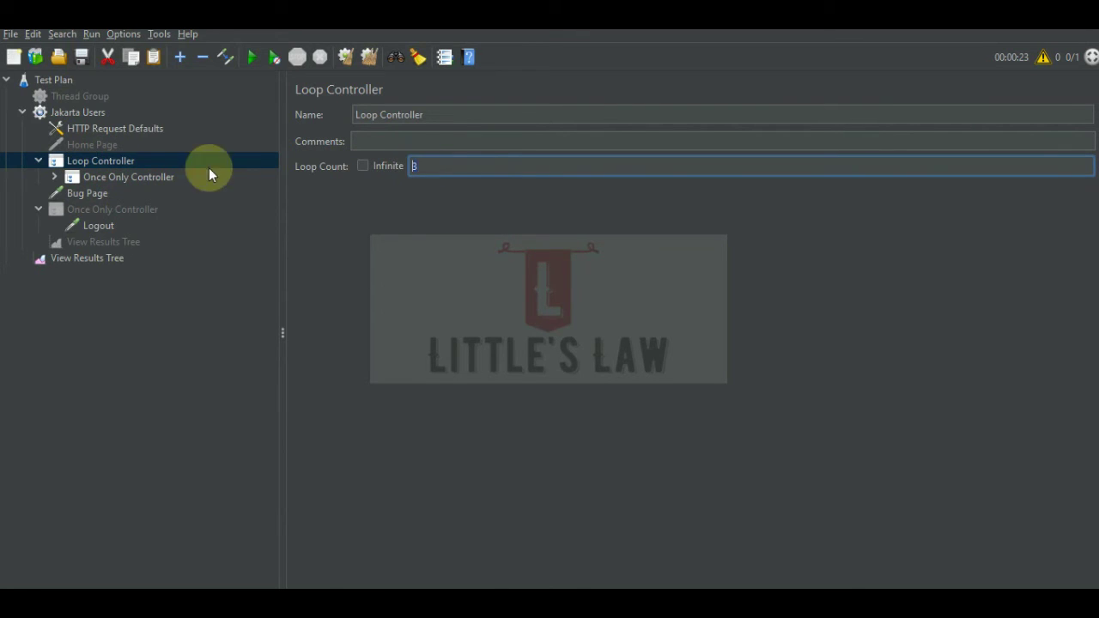
{"action": "left_click", "coordinate": [78, 113]}
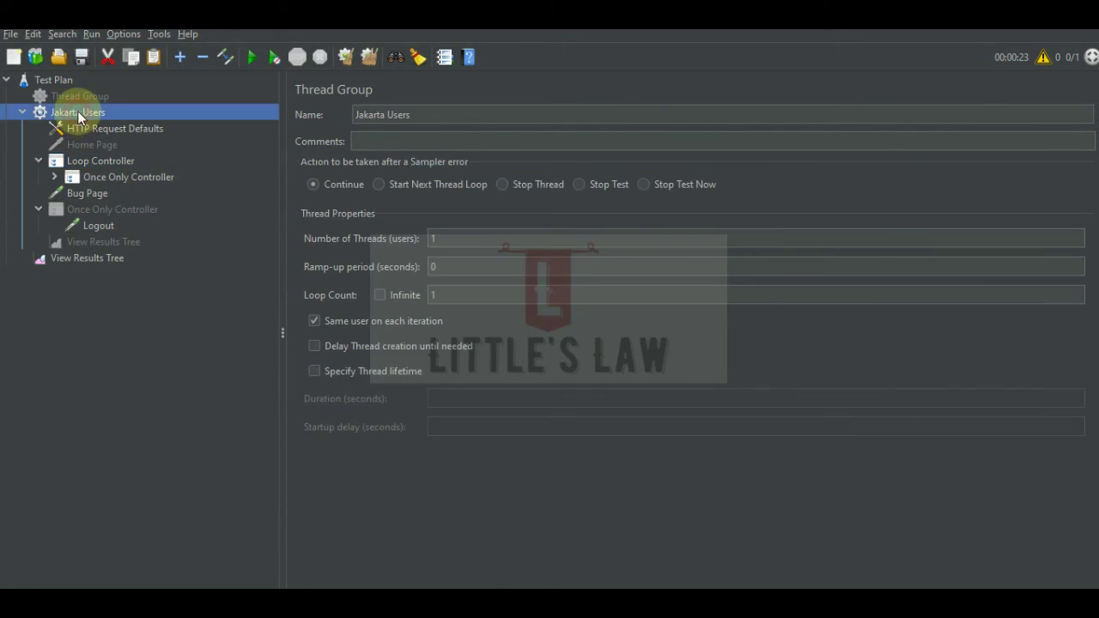
{"action": "left_click", "coordinate": [446, 295]}
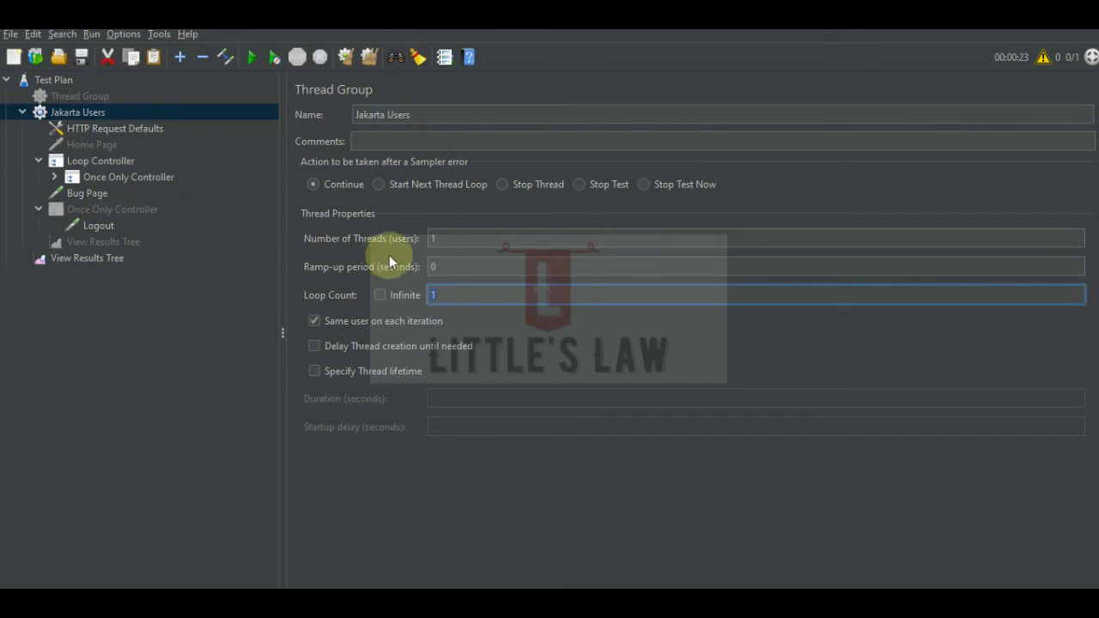
{"action": "left_click", "coordinate": [442, 237]}
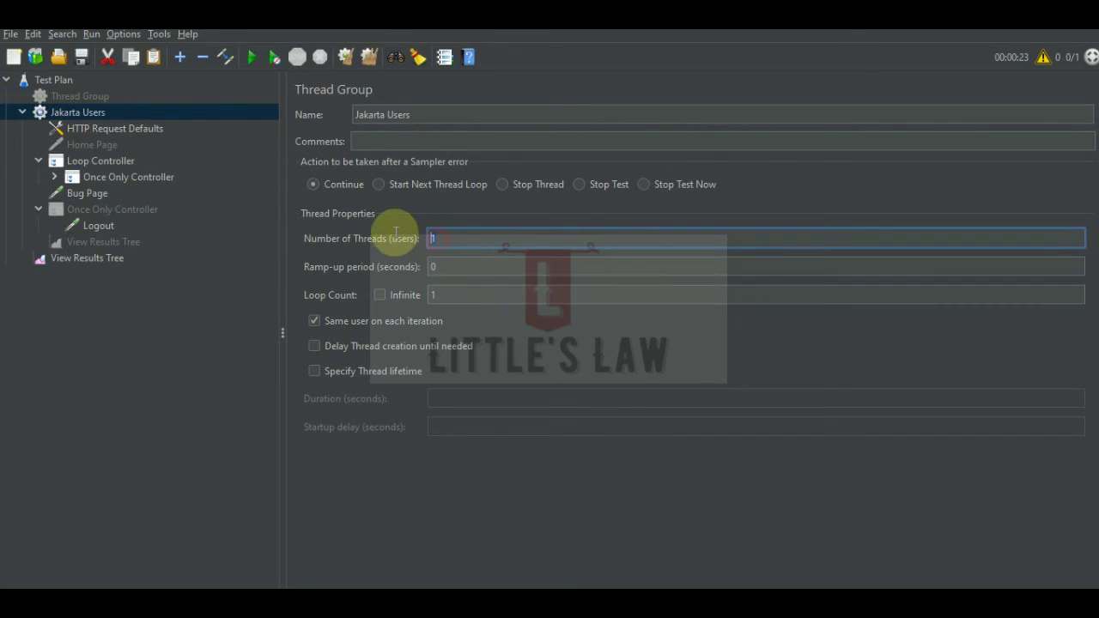
{"action": "left_click", "coordinate": [436, 294]}
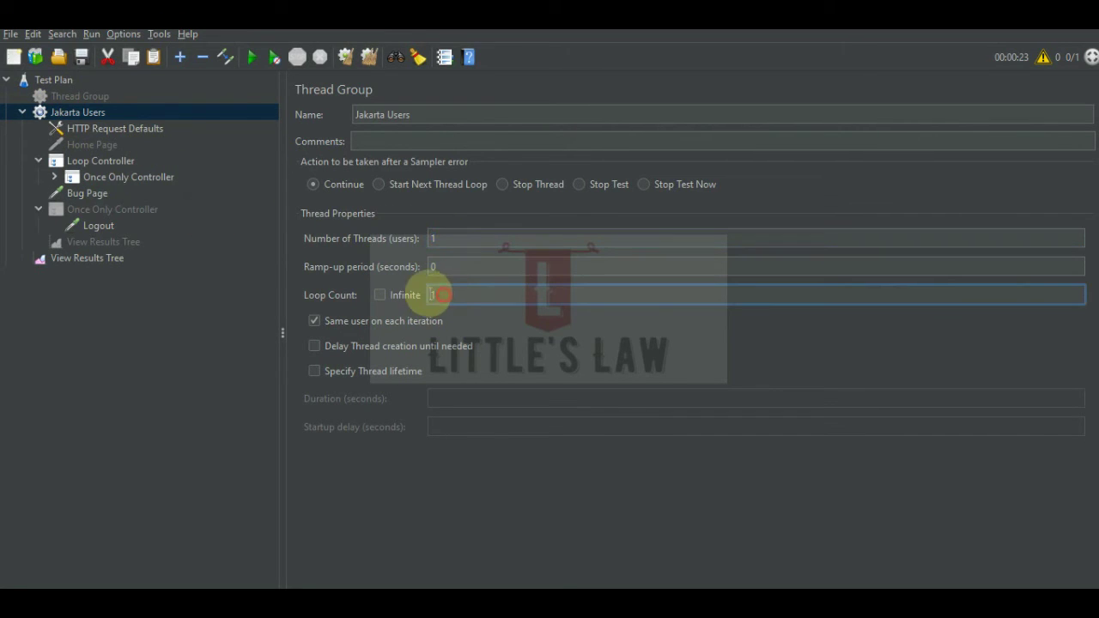
{"action": "left_click", "coordinate": [101, 163]}
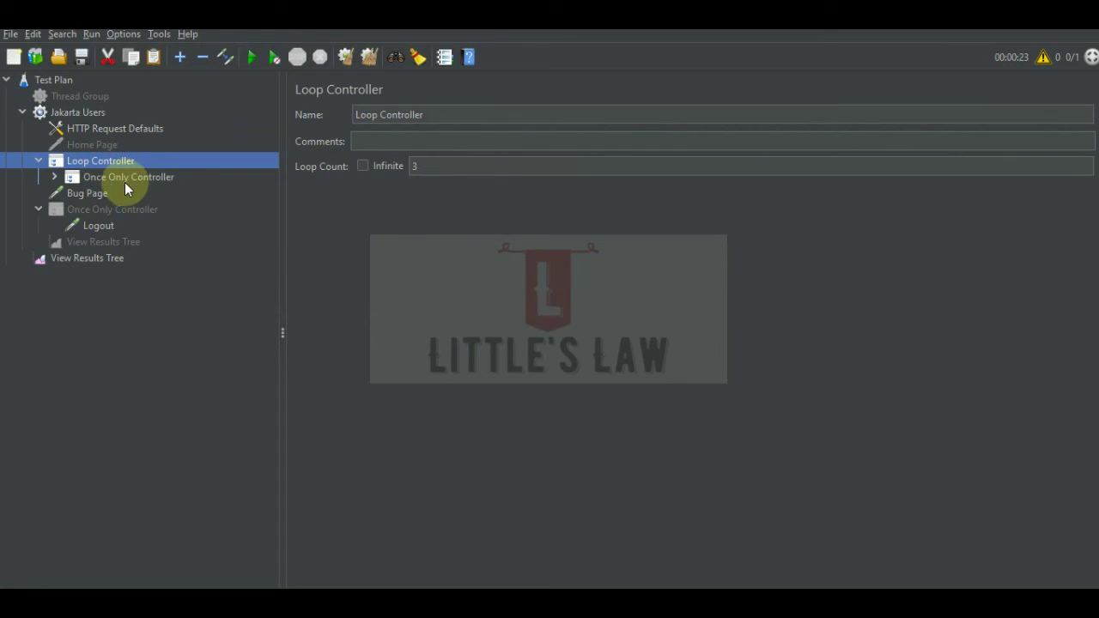
{"action": "left_click", "coordinate": [419, 165]}
Run the test and compare the resulting samples with the Loop Controller's loop count
{"action": "left_click", "coordinate": [83, 258]}
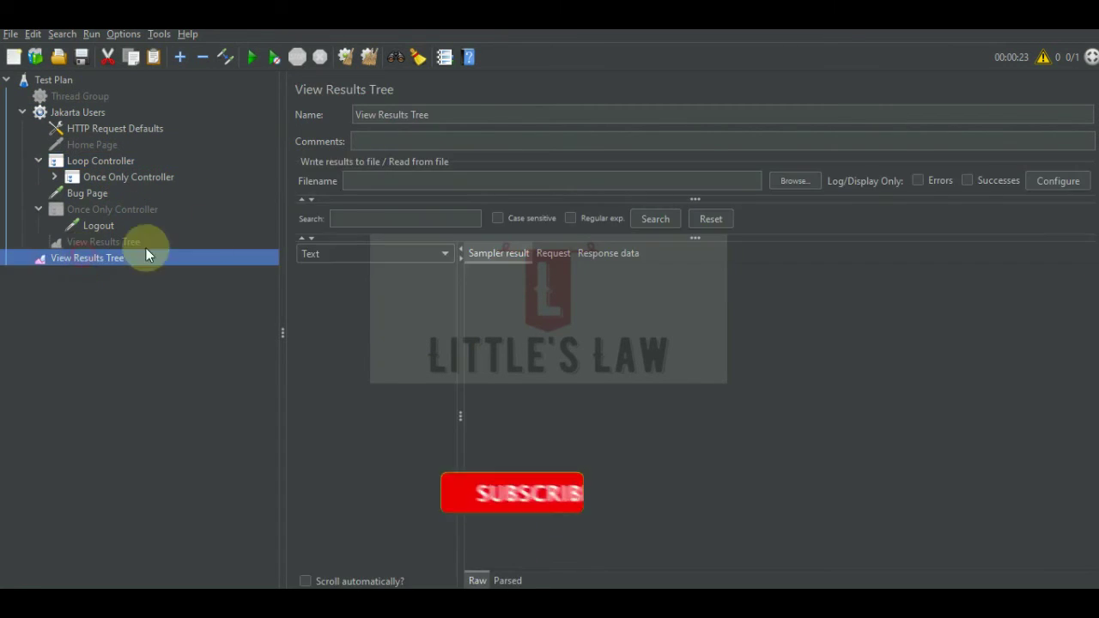
{"action": "left_click", "coordinate": [250, 57]}
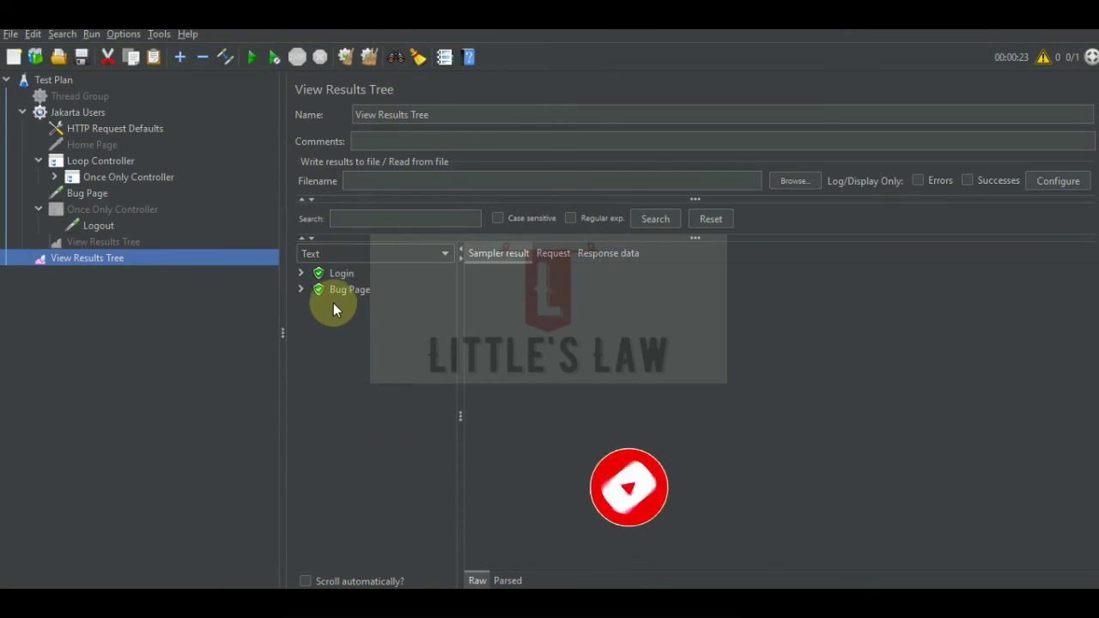
{"action": "left_click", "coordinate": [109, 161]}
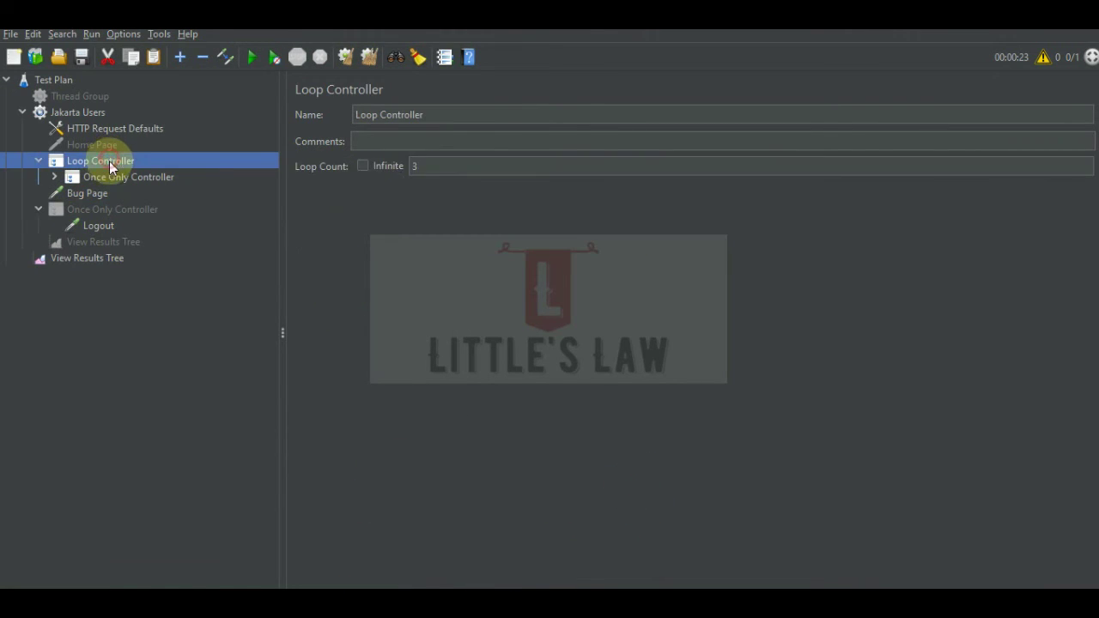
{"action": "left_click", "coordinate": [73, 257]}
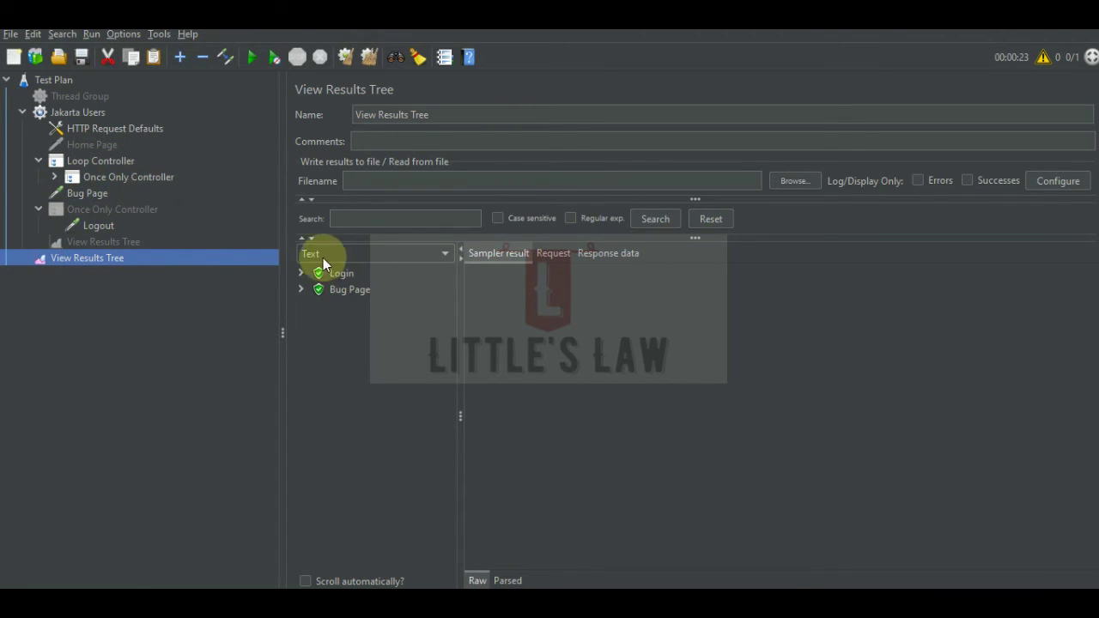
Set the Loop Controller's loop count to 1 and the Jakarta Users thread group's loop count to 3
{"action": "left_click", "coordinate": [99, 162]}
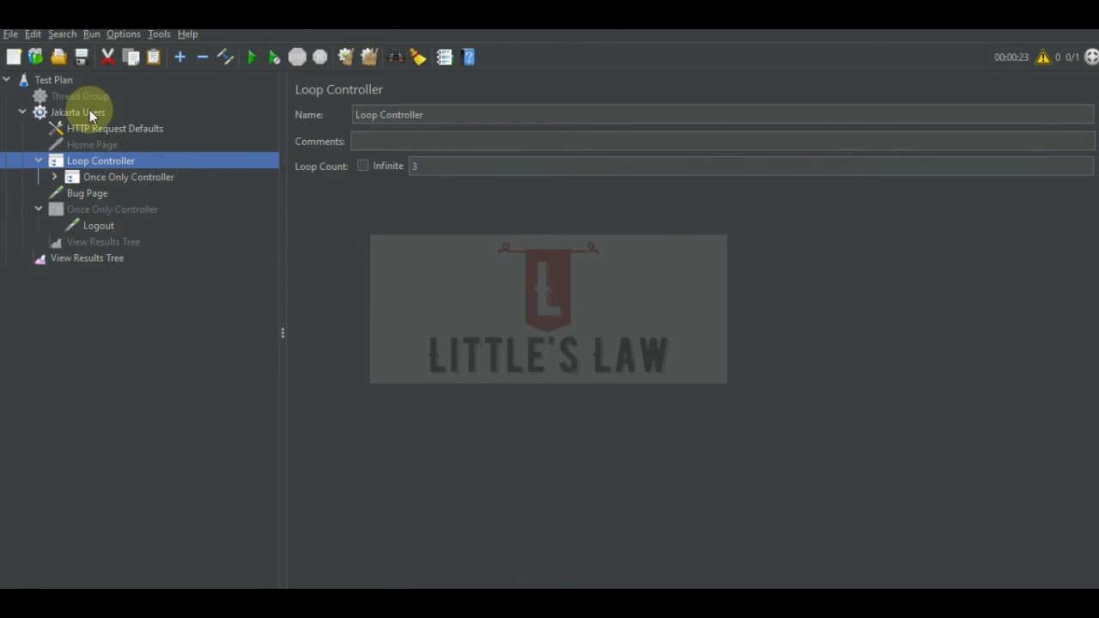
{"action": "left_click", "coordinate": [432, 165]}
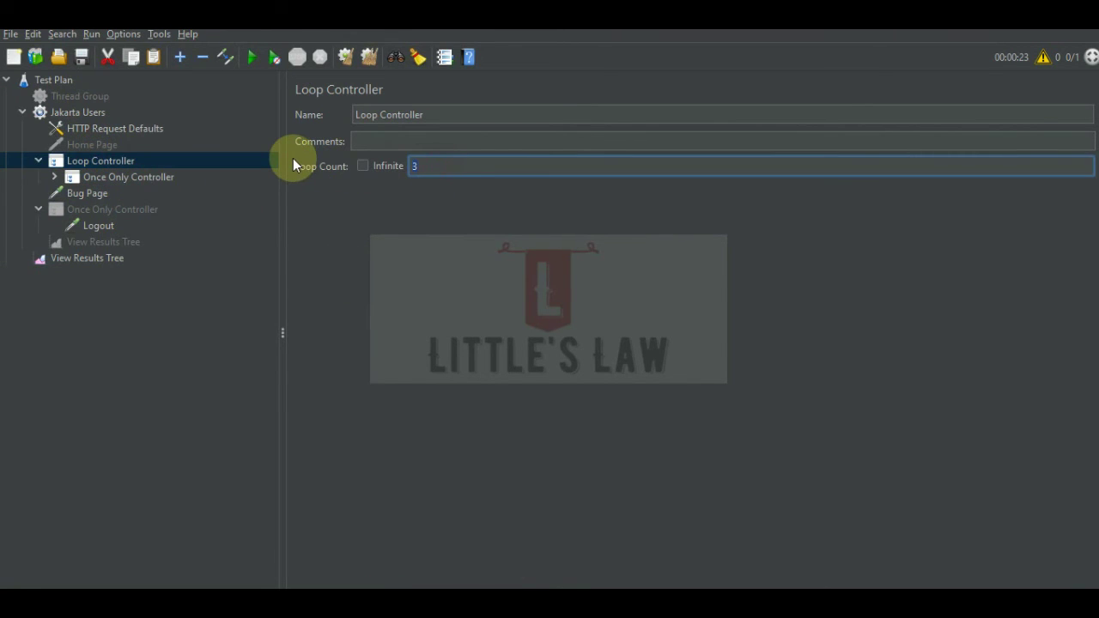
{"action": "key", "text": "BackSpace"}
{"action": "type", "text": "1"}
{"action": "left_click", "coordinate": [63, 111]}
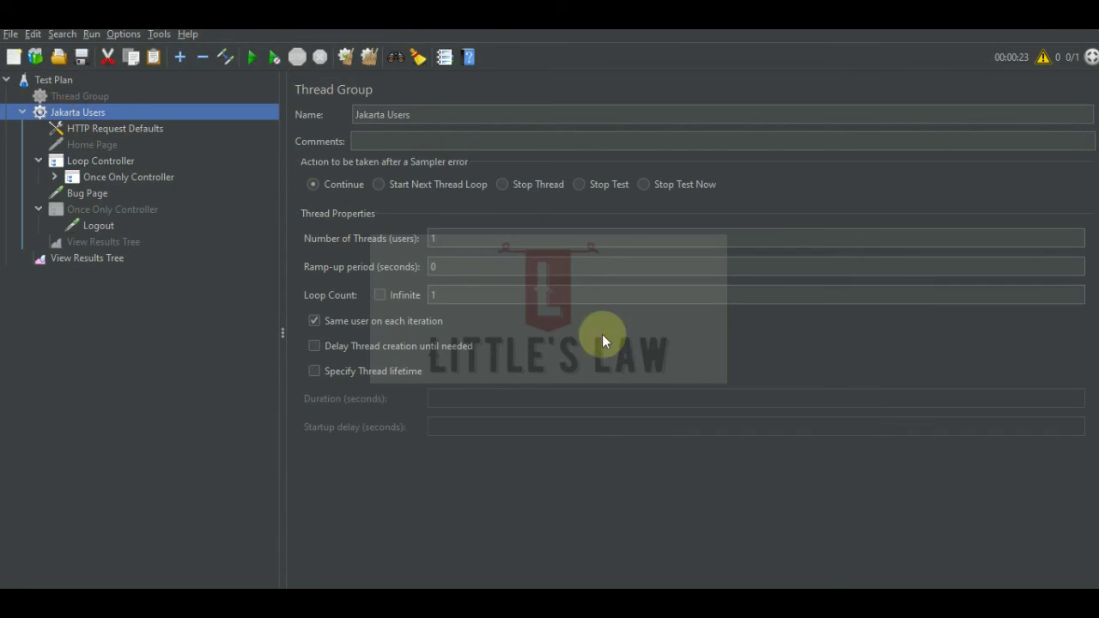
{"action": "left_click", "coordinate": [464, 294]}
{"action": "key", "text": "BackSpace"}
{"action": "type", "text": "3"}
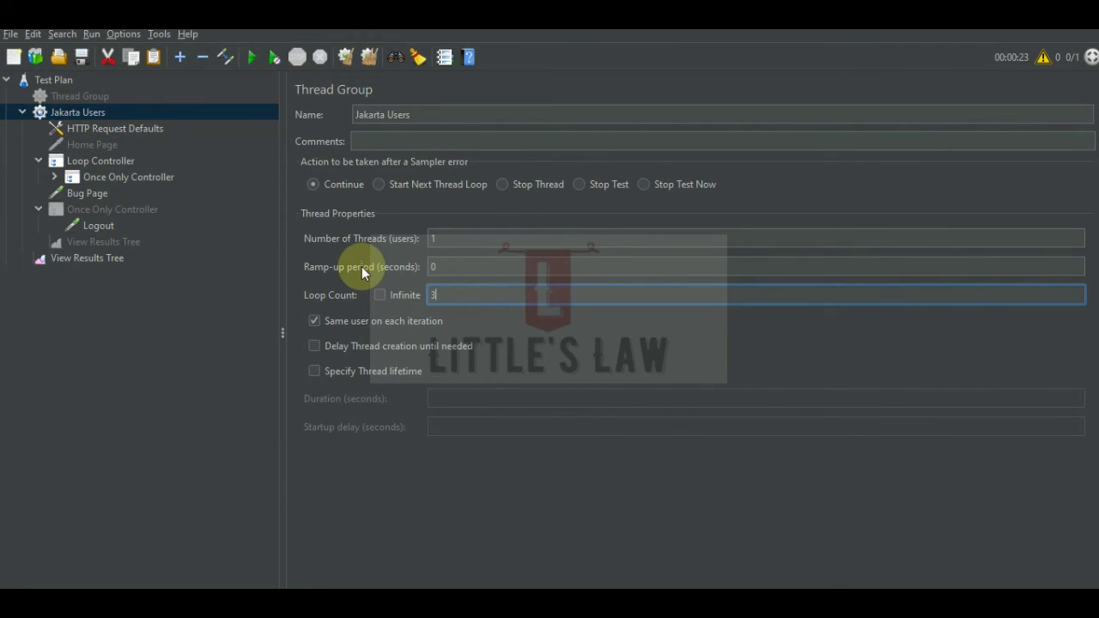
Clear the previous results, rerun the test and check its samples against the Jakarta Users thread group's loop count of 3
{"action": "left_click", "coordinate": [86, 258]}
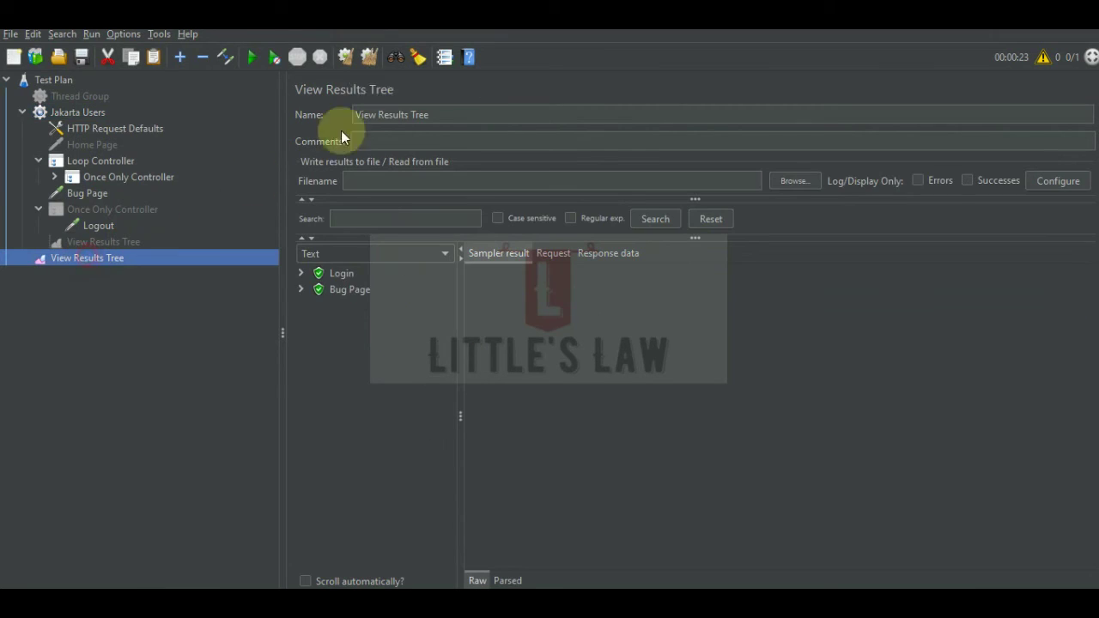
{"action": "left_click", "coordinate": [370, 57]}
{"action": "left_click", "coordinate": [251, 57]}
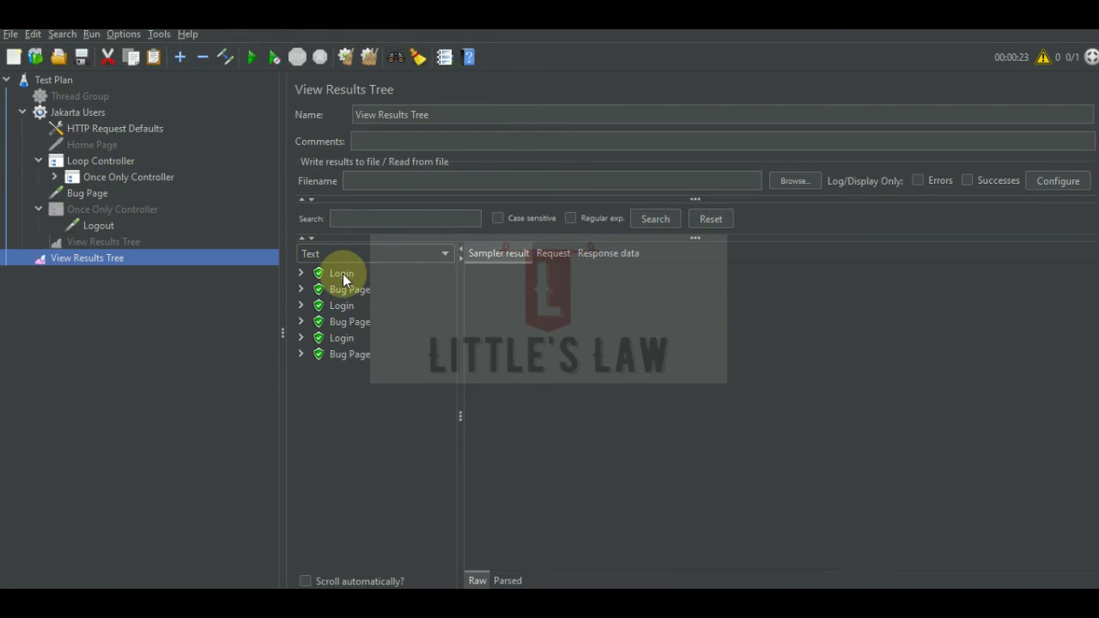
{"action": "left_click", "coordinate": [84, 110]}
{"action": "double_click", "coordinate": [440, 295]}
{"action": "type", "text": "3"}
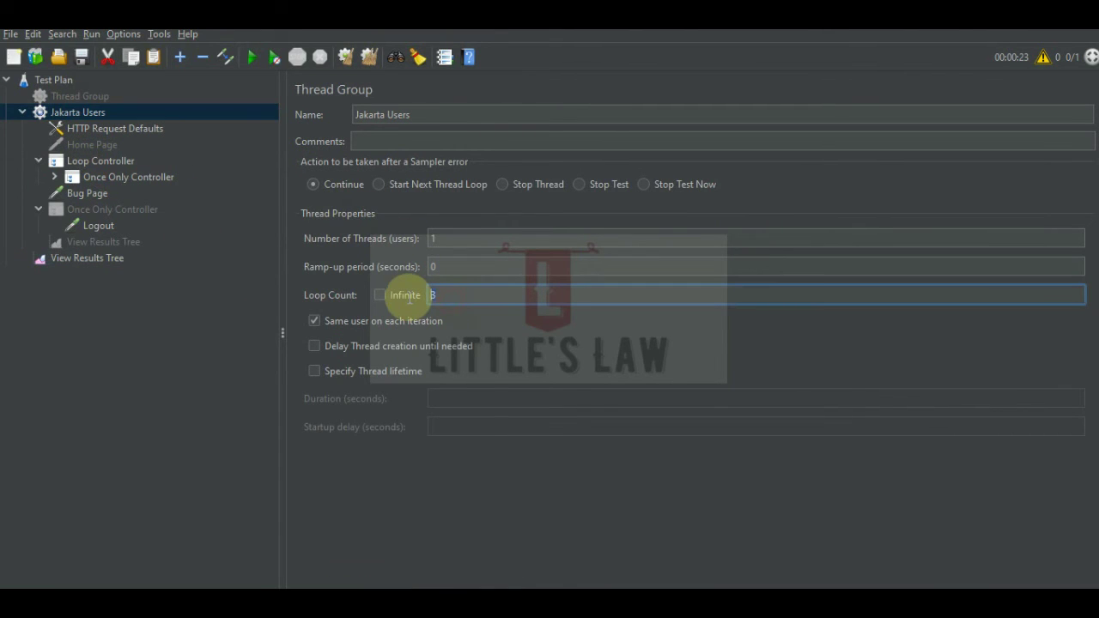
Move the Once Only Controller out of the Loop Controller, placing it directly under Jakarta Users just before the Loop Controller
{"action": "left_click", "coordinate": [100, 180]}
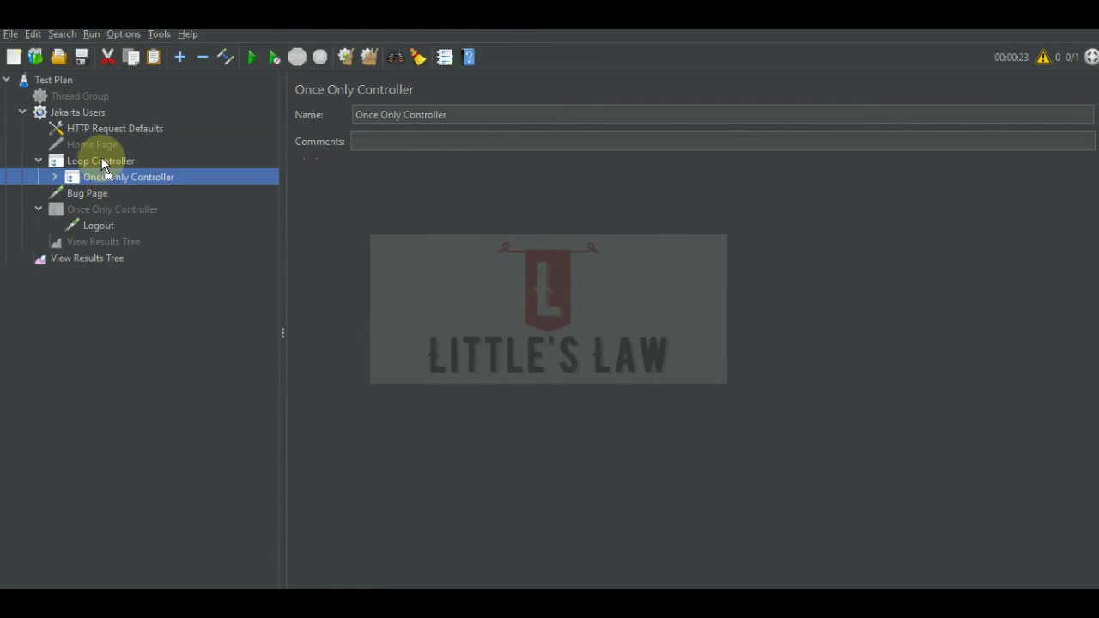
{"action": "left_click_drag", "start_coordinate": [106, 178], "coordinate": [92, 150]}
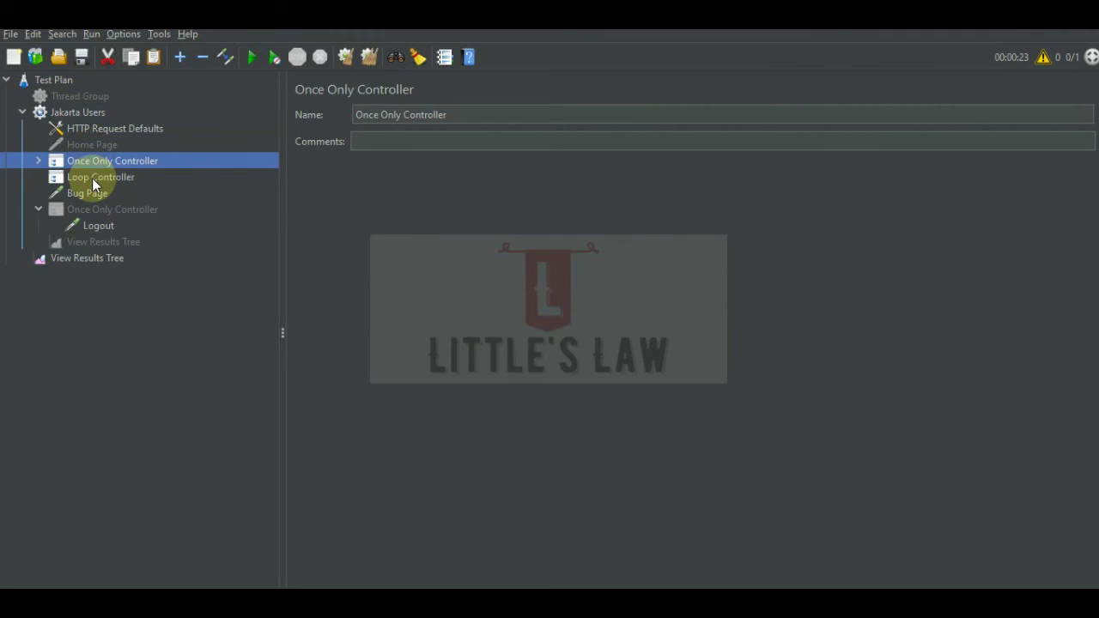
{"action": "left_click", "coordinate": [92, 182]}
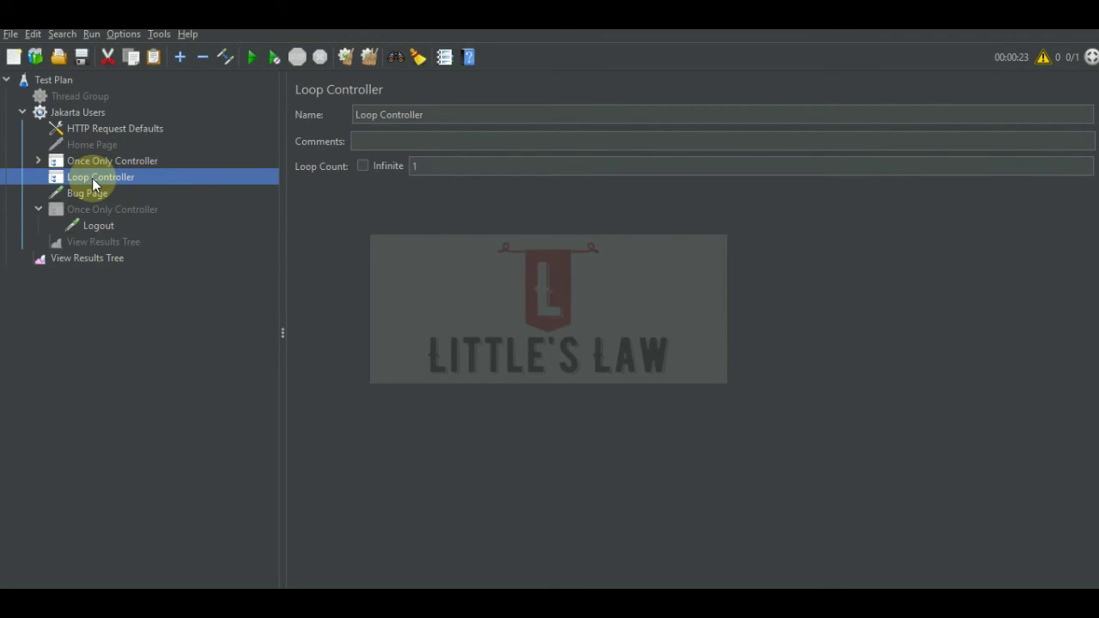
Run the test with the rearranged plan and compare its samples with the loop counts of Jakarta Users and the Loop Controller
{"action": "left_click", "coordinate": [103, 258]}
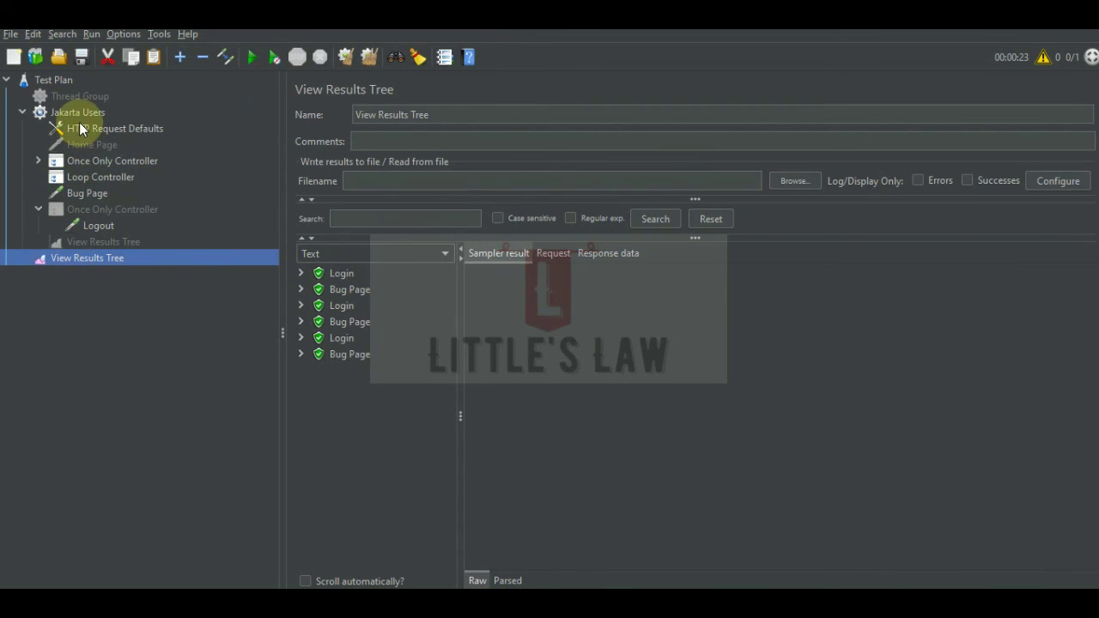
{"action": "left_click", "coordinate": [96, 176]}
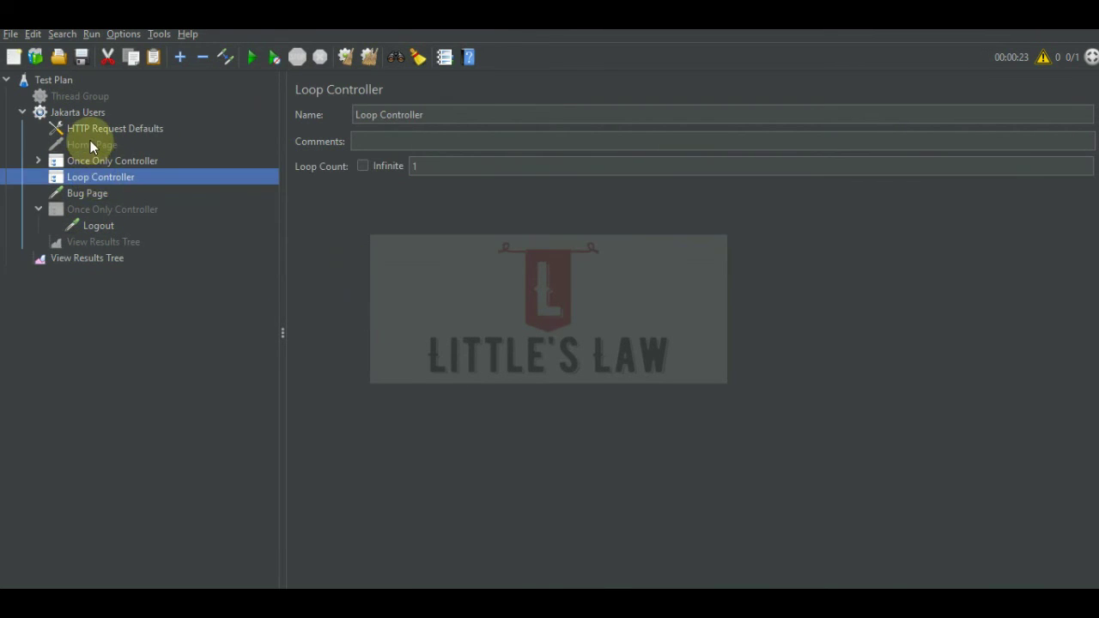
{"action": "left_click", "coordinate": [80, 113]}
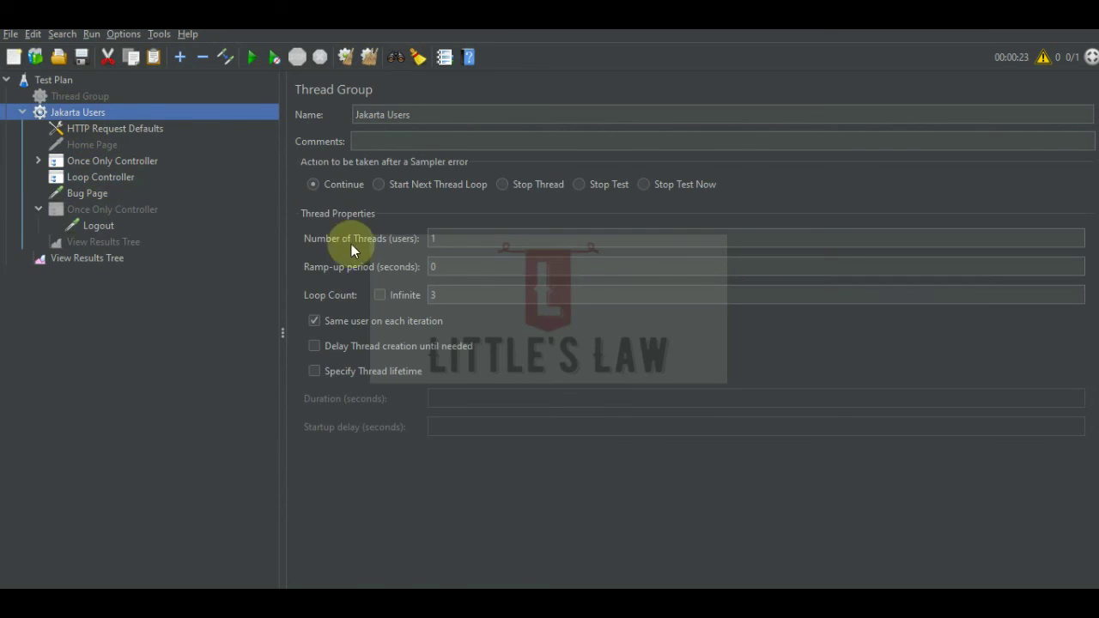
{"action": "left_click", "coordinate": [91, 260]}
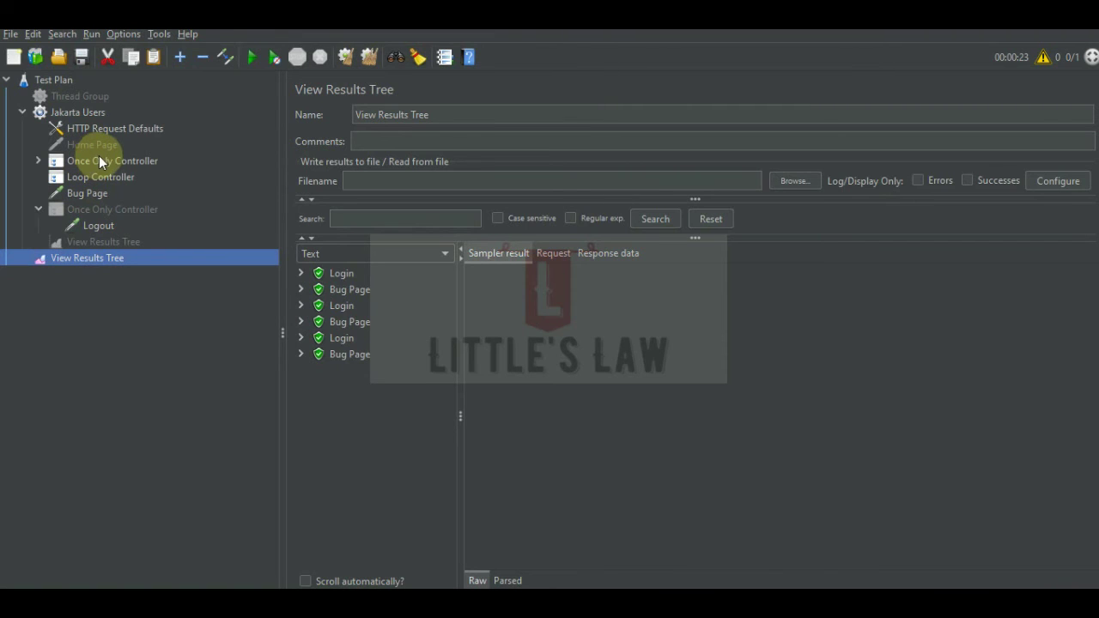
{"action": "left_click", "coordinate": [246, 57]}
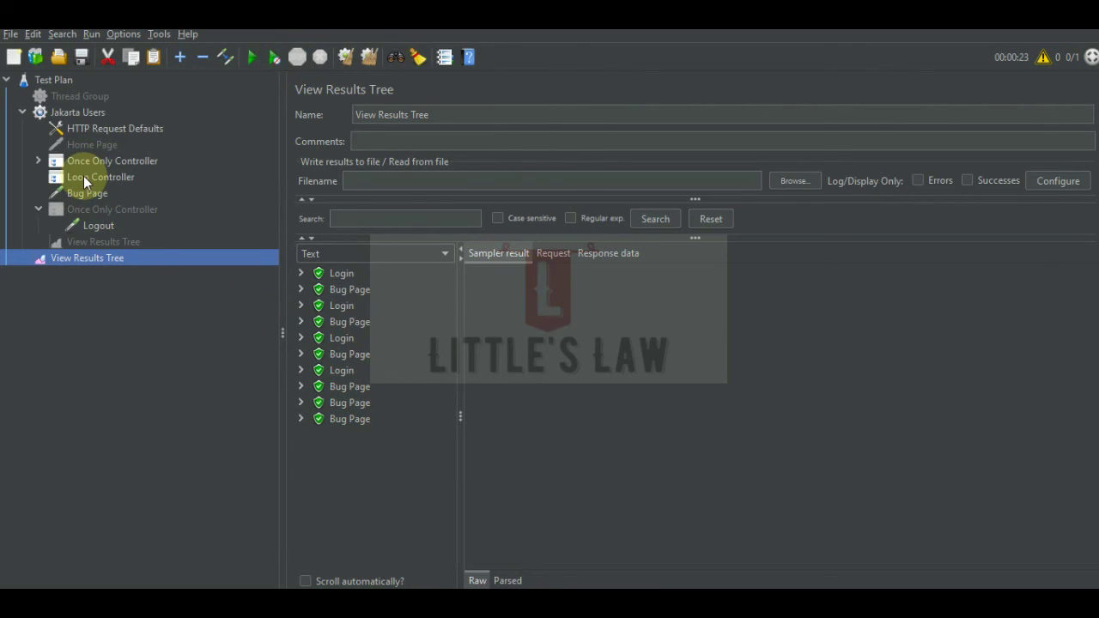
{"action": "left_click", "coordinate": [84, 114]}
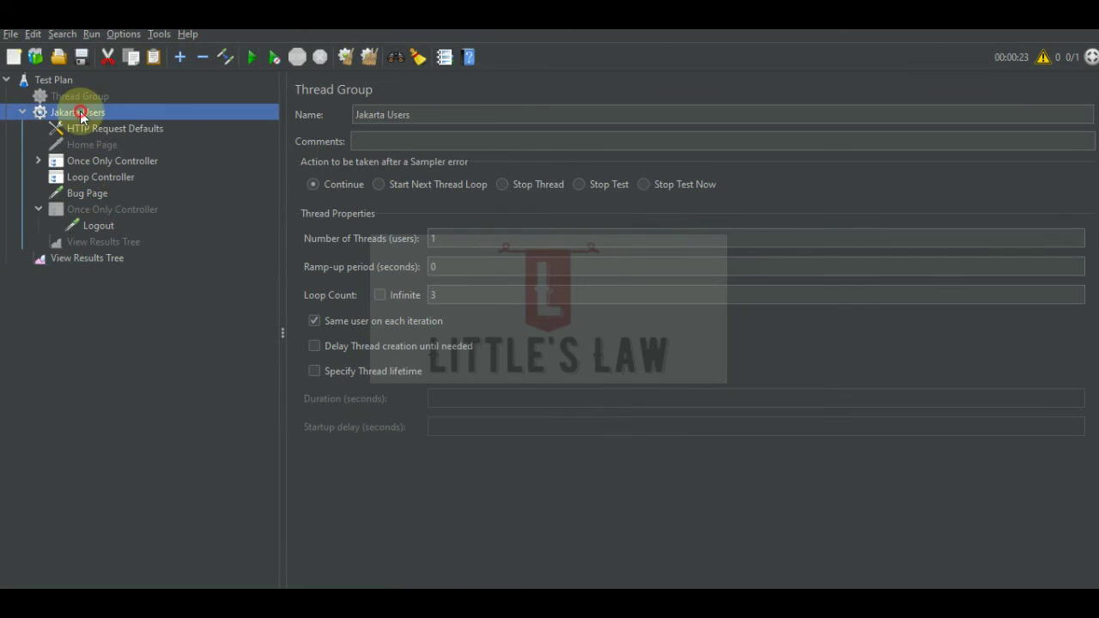
{"action": "left_click", "coordinate": [461, 298]}
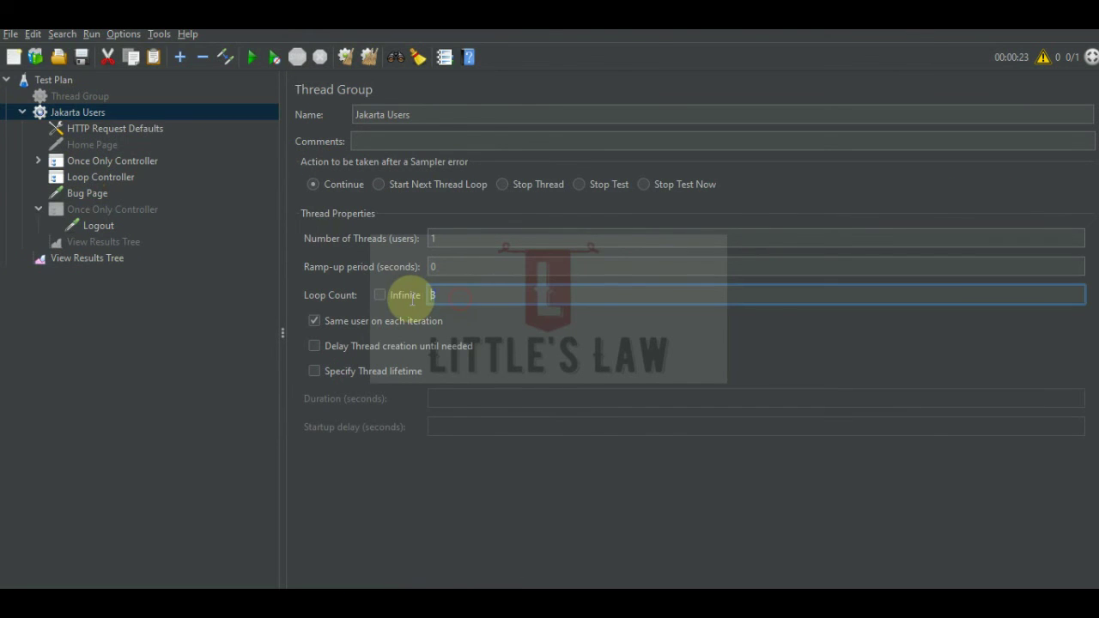
{"action": "left_click", "coordinate": [86, 180]}
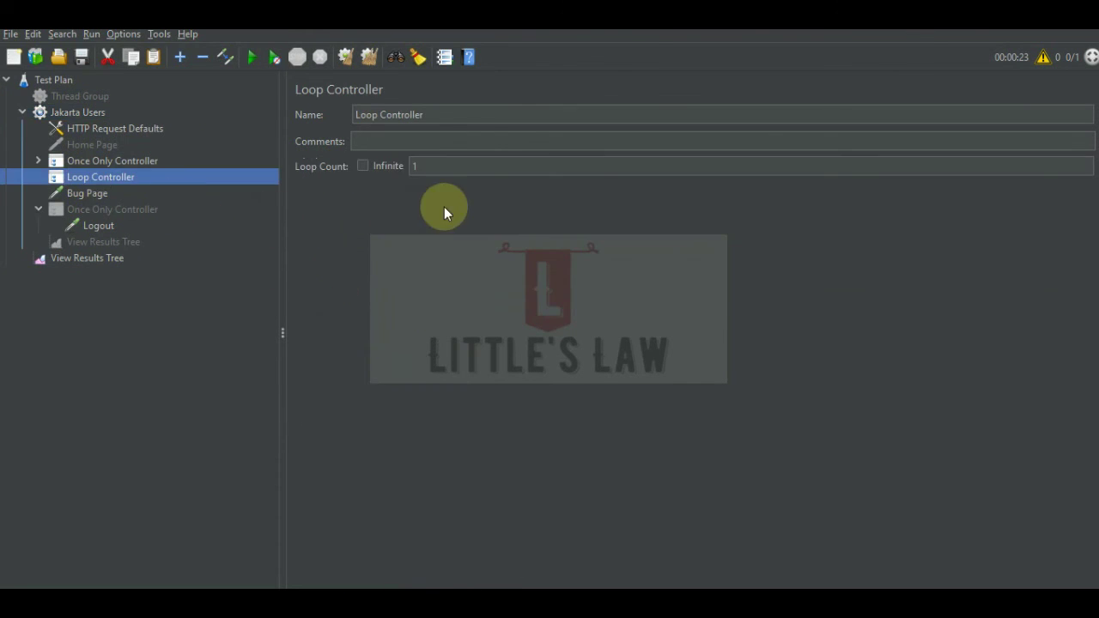
{"action": "left_click", "coordinate": [444, 166]}
Set the Jakarta Users thread group's loop count to 1 and the Loop Controller's to 3, and recheck both elements
{"action": "left_click", "coordinate": [83, 115]}
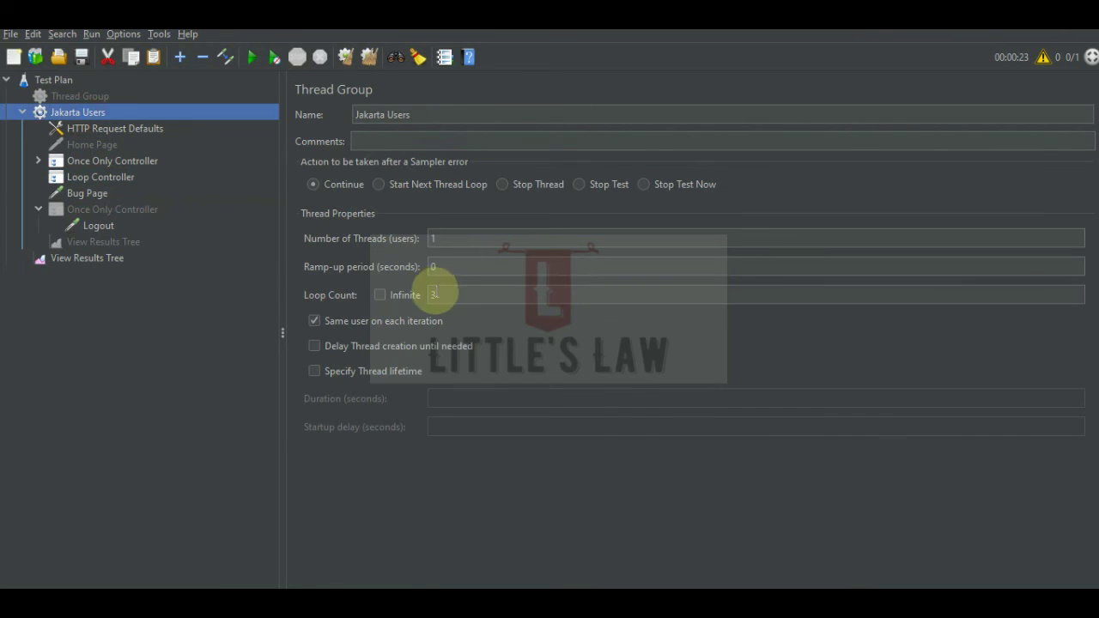
{"action": "left_click", "coordinate": [436, 294]}
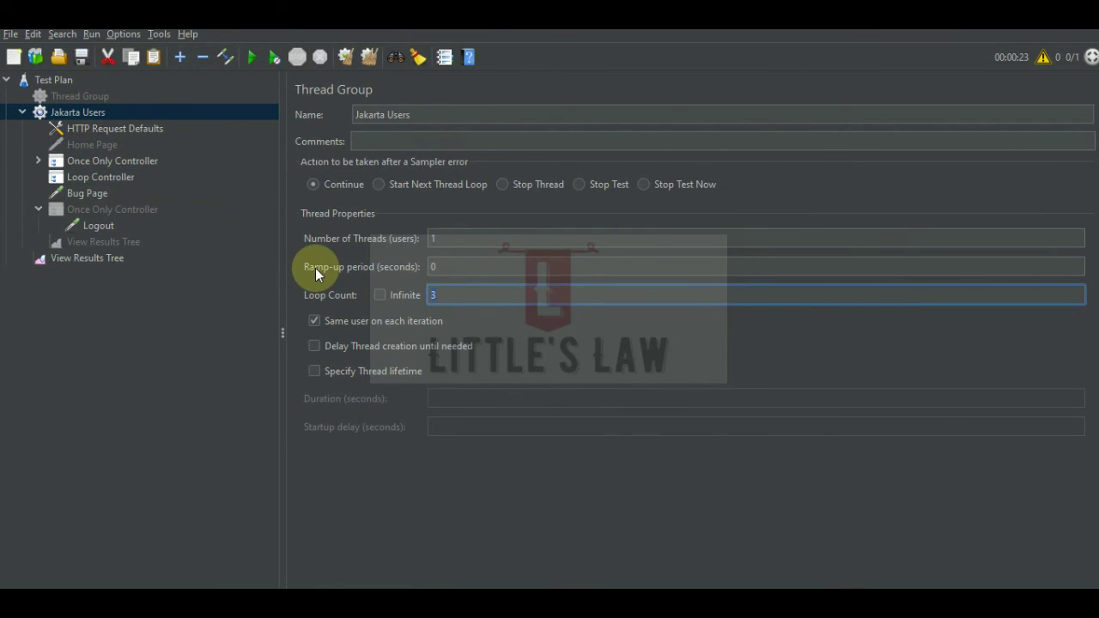
{"action": "type", "text": "1"}
{"action": "left_click", "coordinate": [110, 193]}
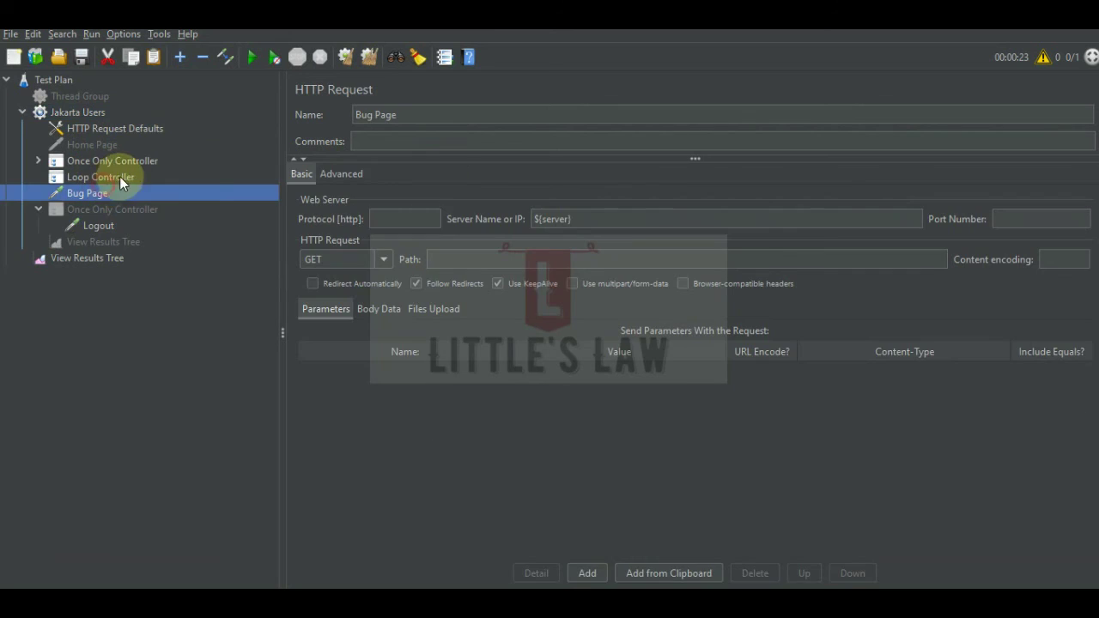
{"action": "left_click", "coordinate": [149, 178]}
{"action": "double_click", "coordinate": [415, 166]}
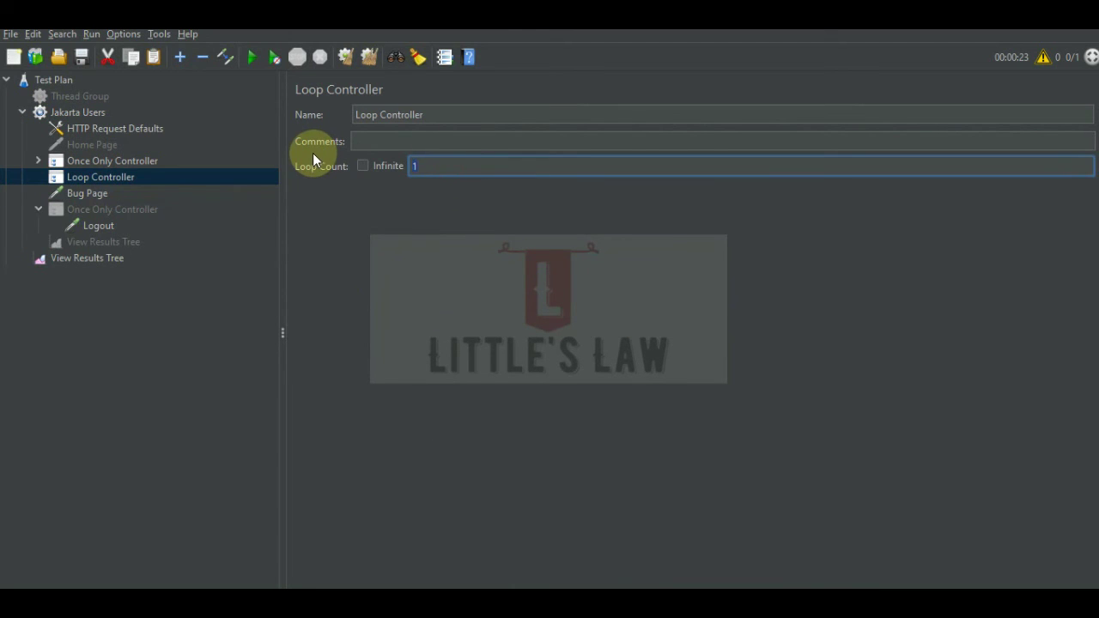
{"action": "type", "text": "3"}
{"action": "left_click", "coordinate": [100, 161]}
{"action": "left_click", "coordinate": [102, 178]}
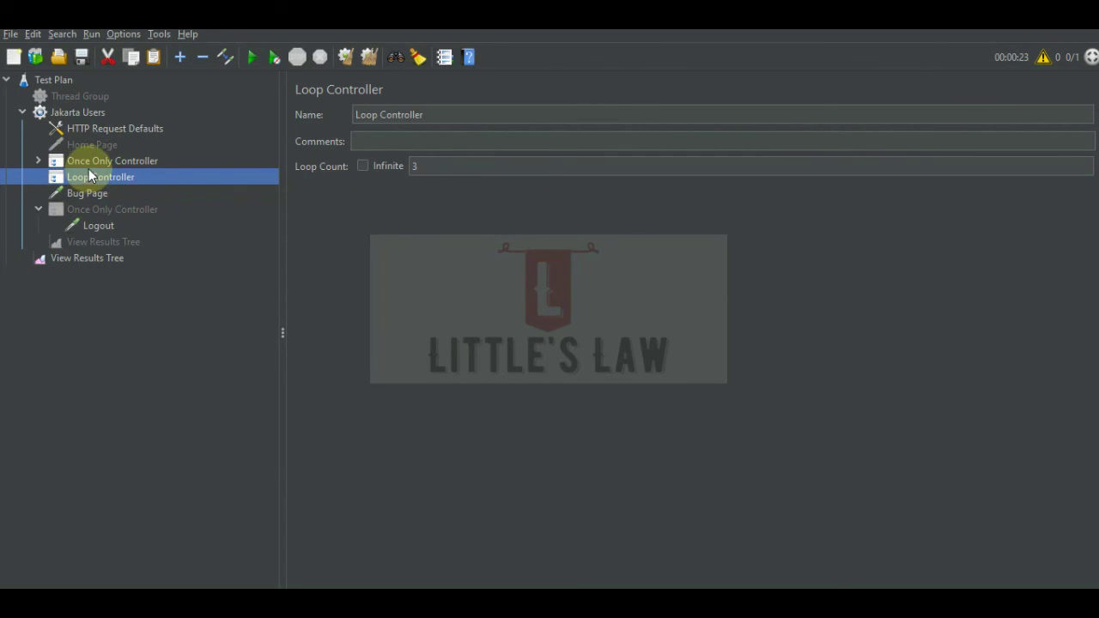
{"action": "left_click", "coordinate": [79, 112]}
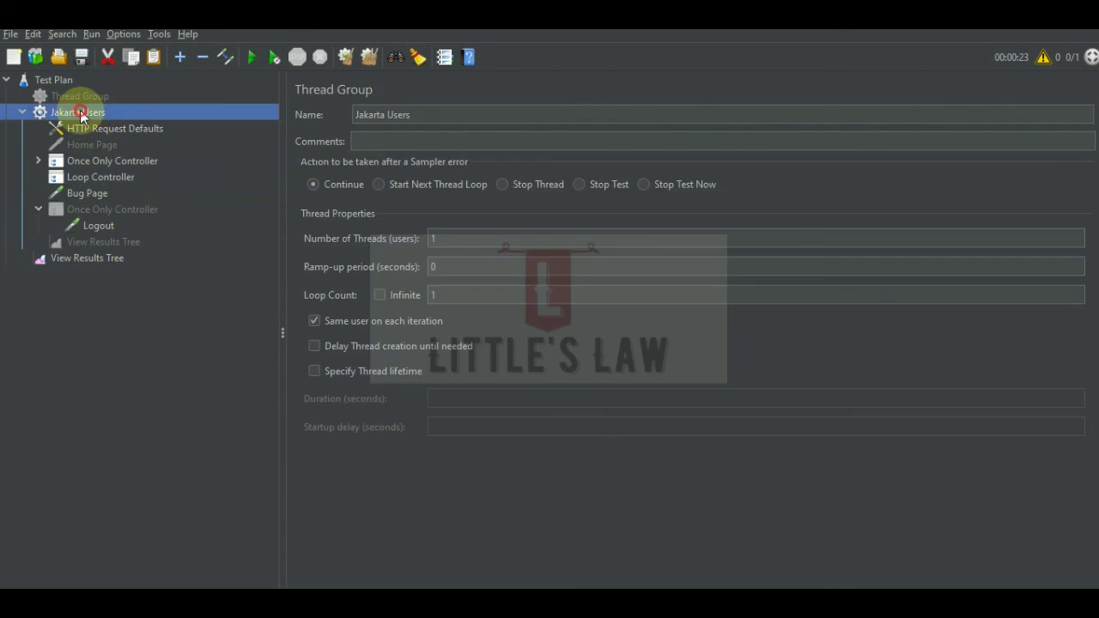
Set the Jakarta Users thread group's loop count to 3
{"action": "left_click", "coordinate": [437, 295]}
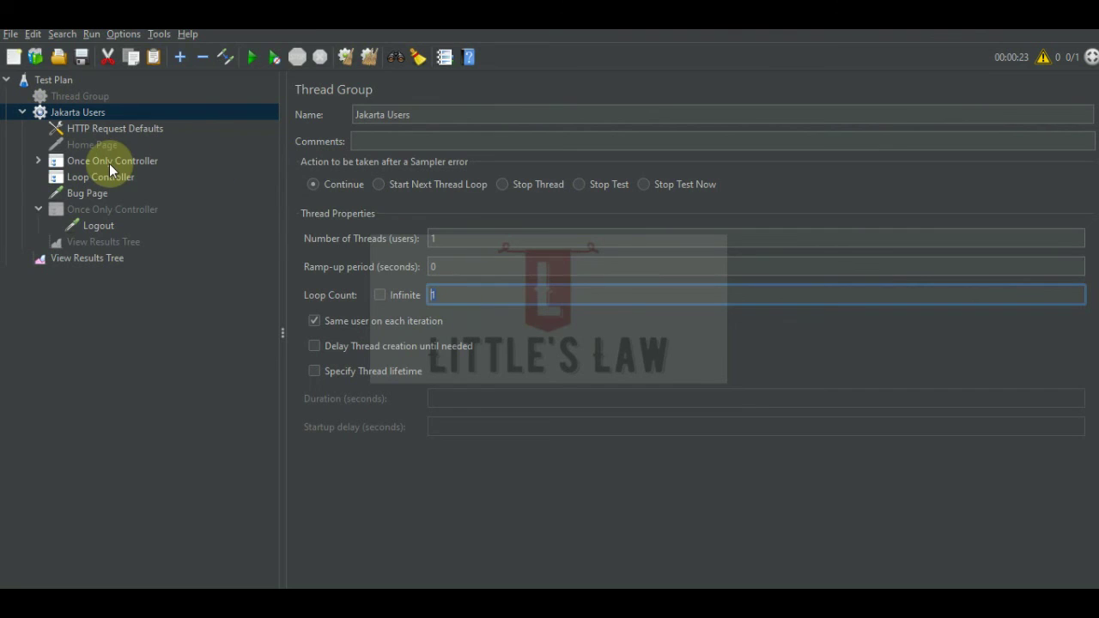
{"action": "left_click", "coordinate": [461, 294]}
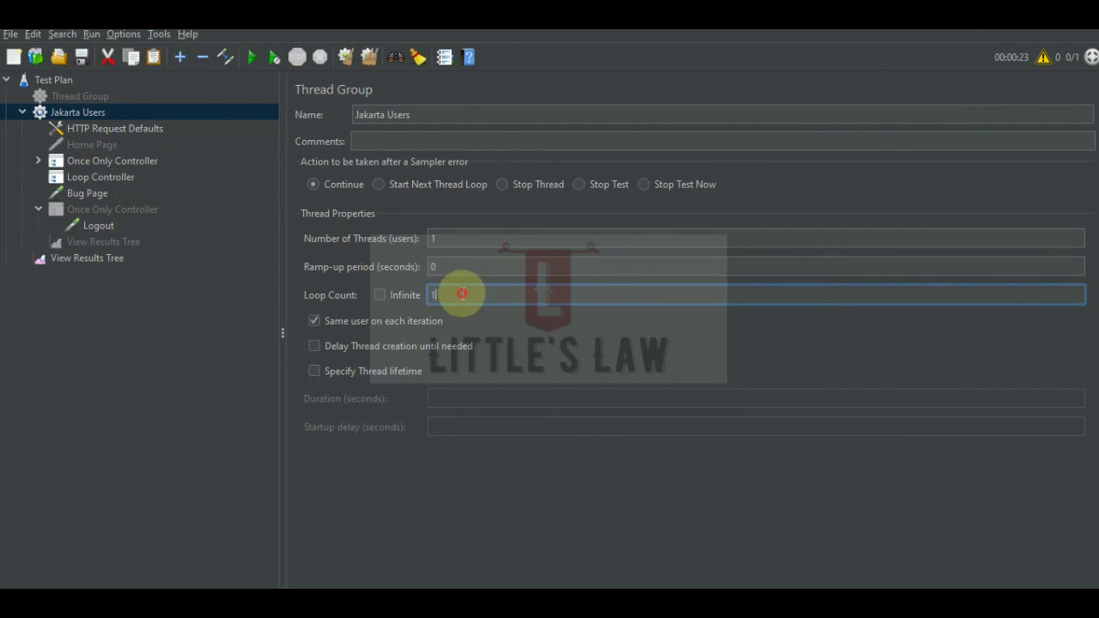
{"action": "left_click", "coordinate": [456, 295]}
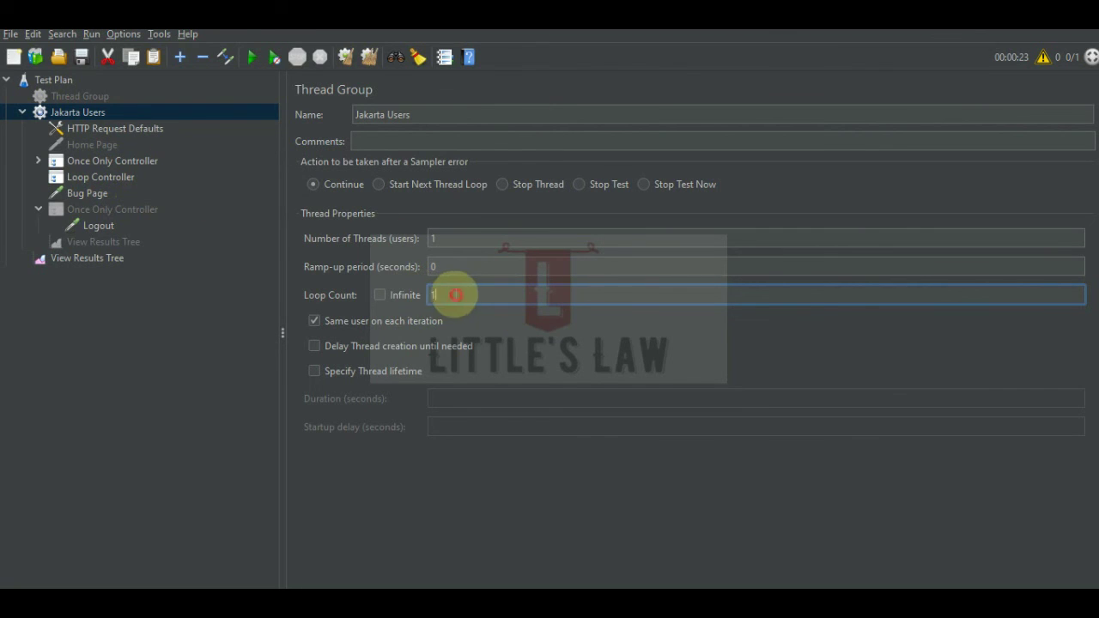
{"action": "key", "text": "BackSpace"}
{"action": "type", "text": "3"}
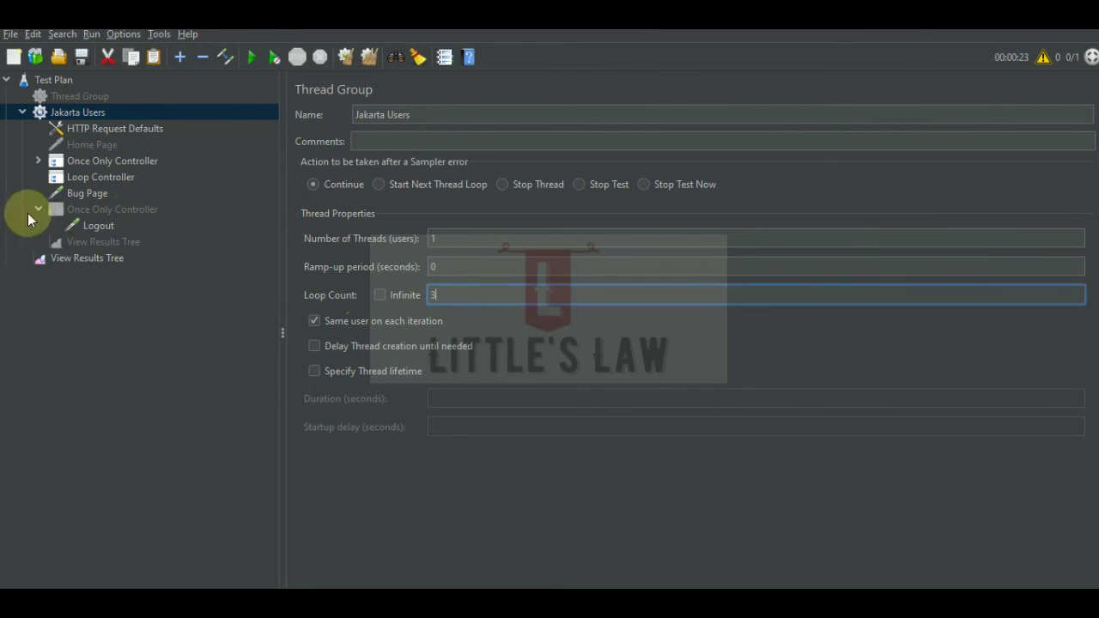
Set the Loop Controller's loop count to 1
{"action": "left_click", "coordinate": [95, 178]}
{"action": "left_click", "coordinate": [464, 167]}
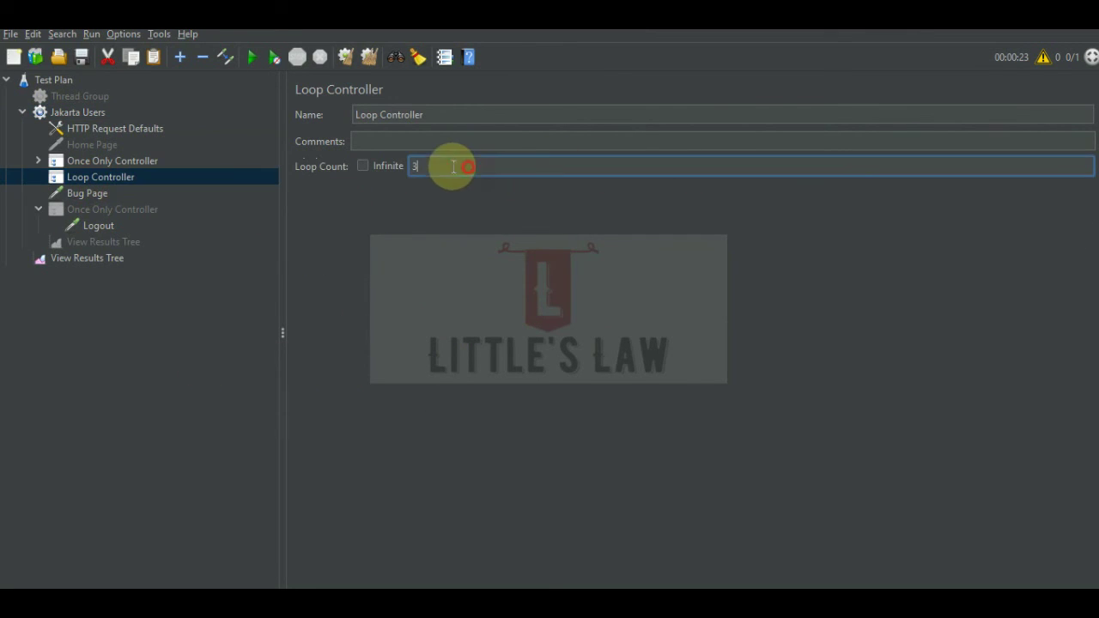
{"action": "key", "text": "BackSpace"}
{"action": "type", "text": "1"}
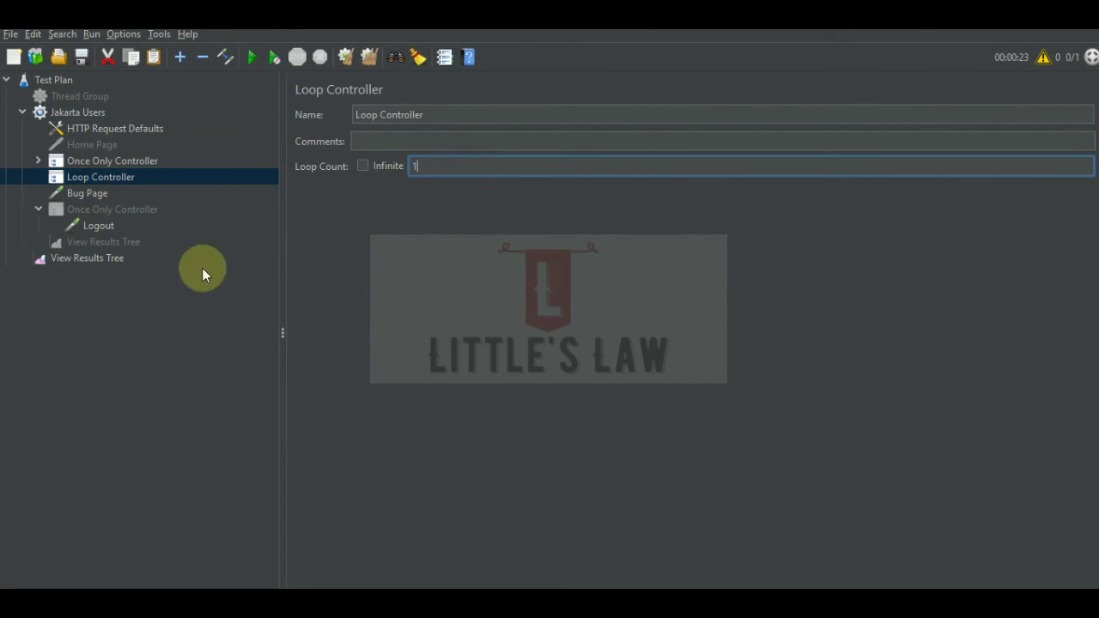
Examine the first three Login samples in the results tree and check them against the Jakarta Users loop count and the Once Only Controller
{"action": "left_click", "coordinate": [111, 261]}
{"action": "left_click", "coordinate": [346, 276]}
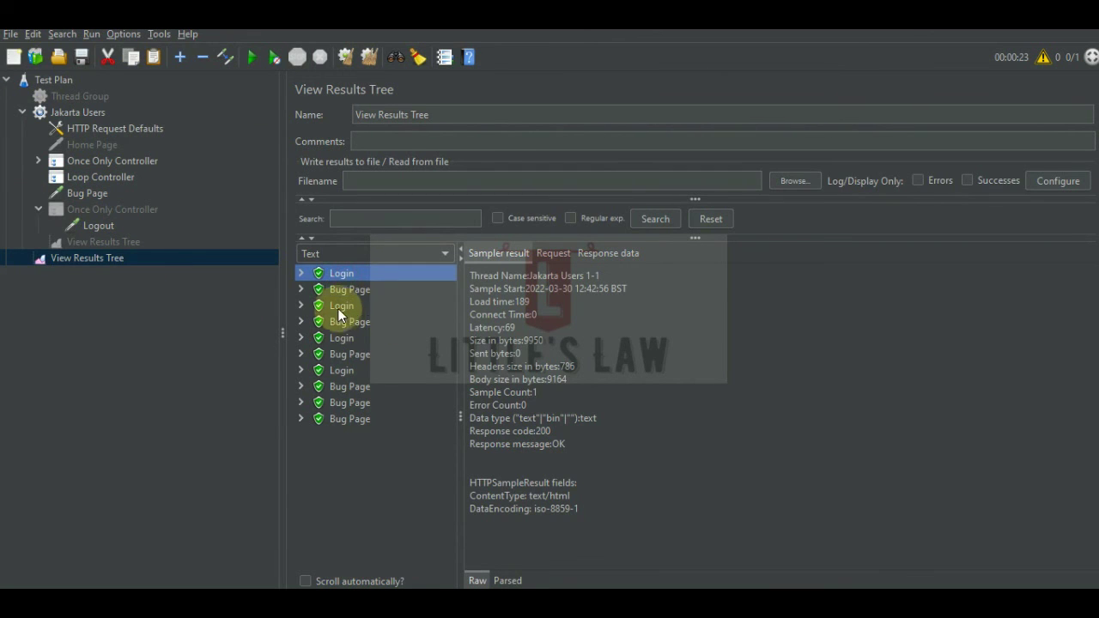
{"action": "left_click", "coordinate": [340, 307]}
{"action": "left_click", "coordinate": [346, 338]}
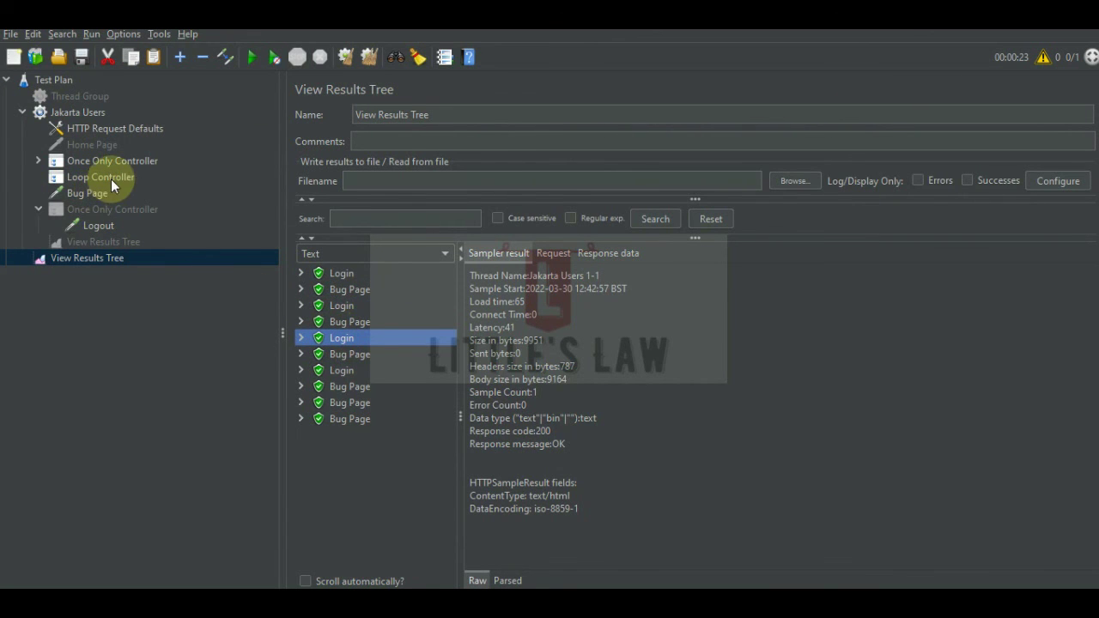
{"action": "left_click", "coordinate": [77, 112]}
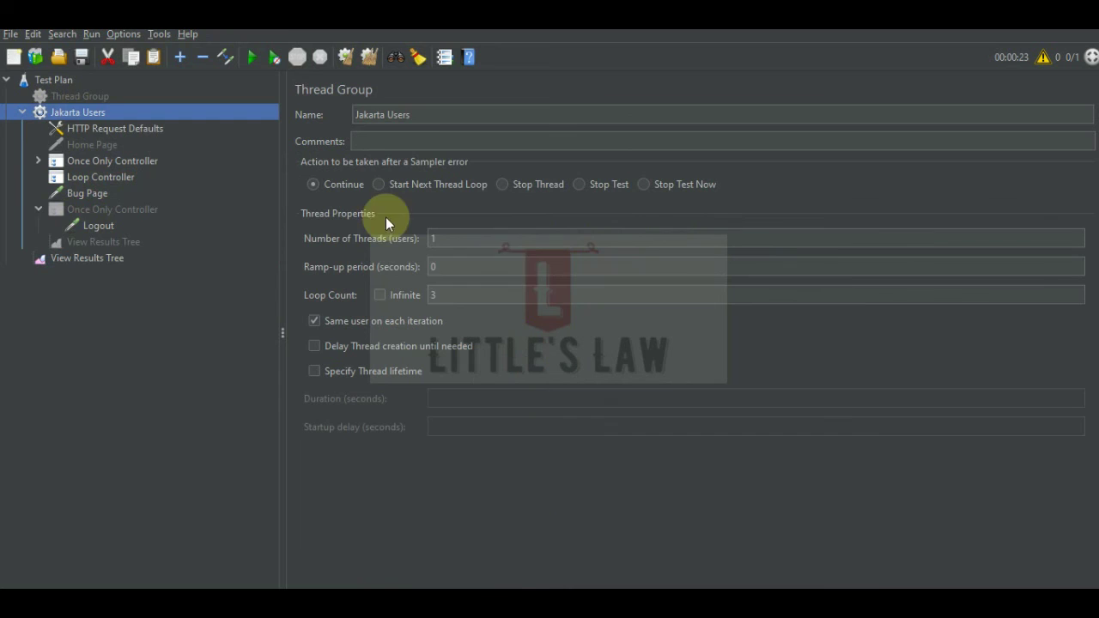
{"action": "left_click", "coordinate": [440, 294]}
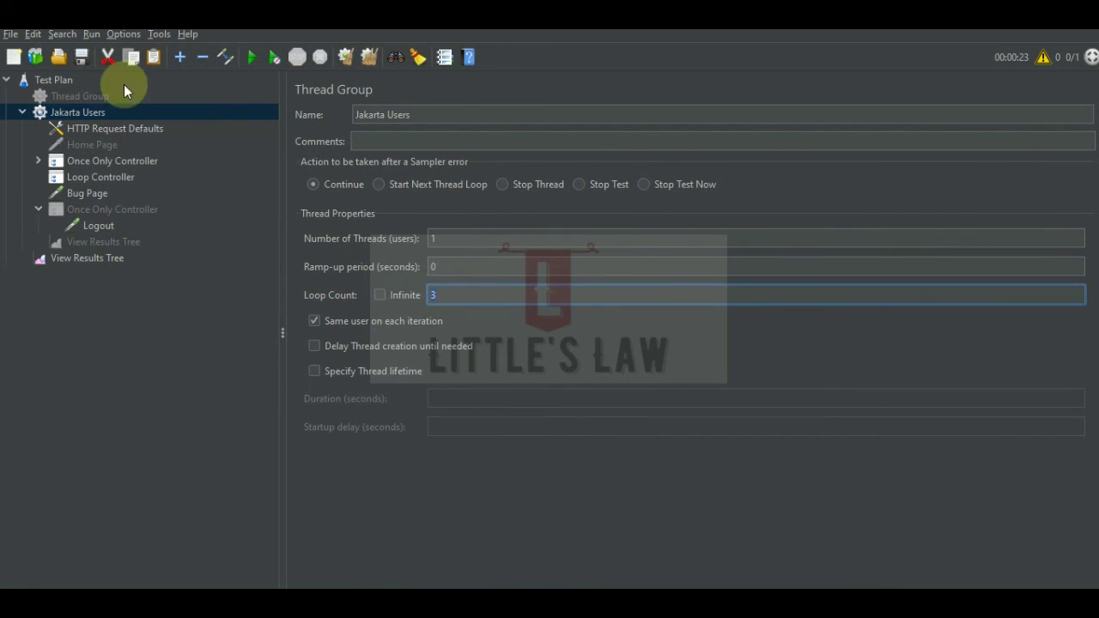
{"action": "left_click", "coordinate": [92, 161]}
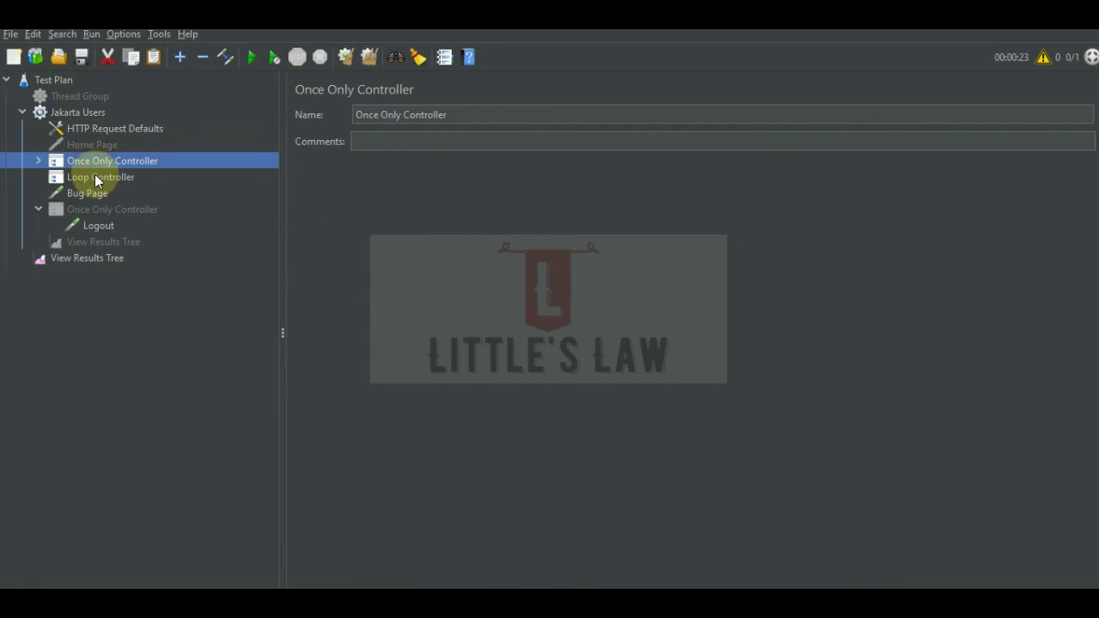
Examine the last Login sample in the results tree and the three Bug Page samples that follow it
{"action": "left_click", "coordinate": [91, 257]}
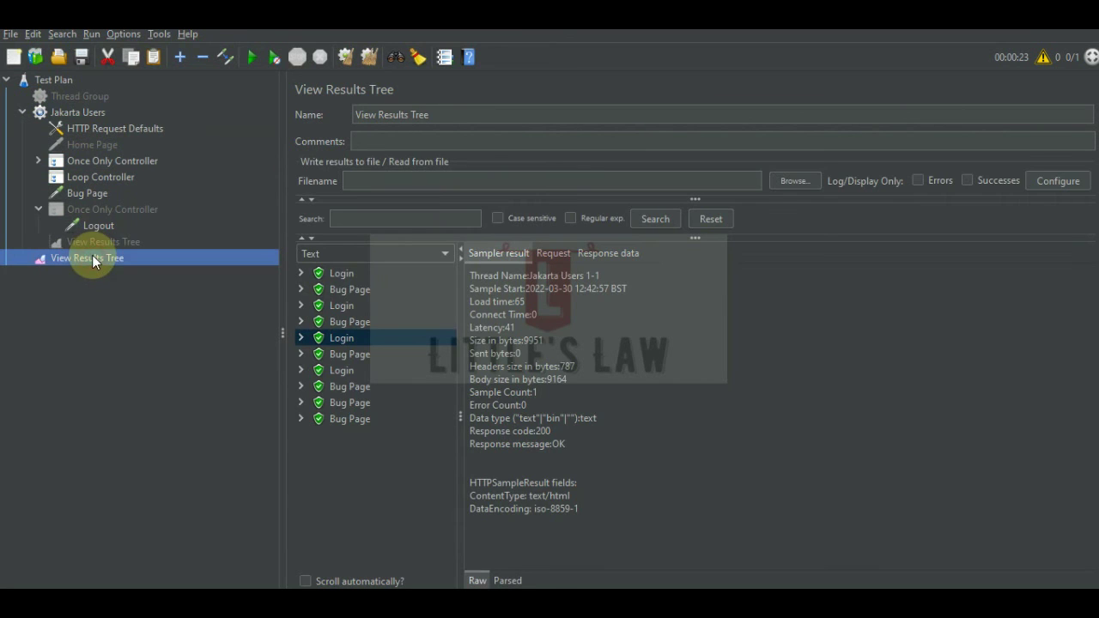
{"action": "left_click", "coordinate": [345, 370]}
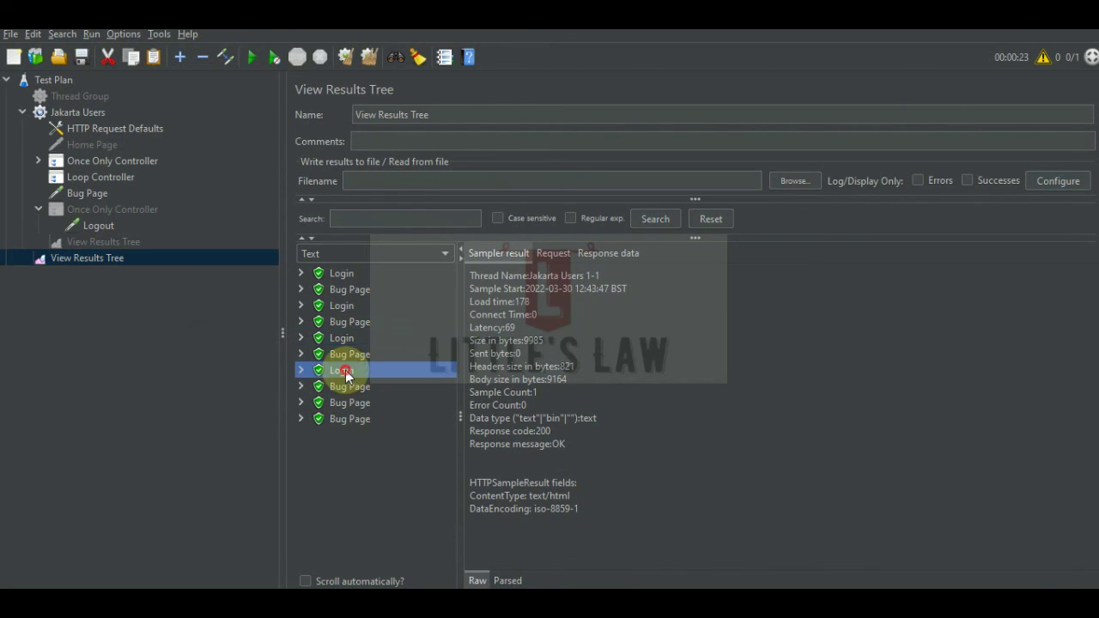
{"action": "left_click", "coordinate": [345, 386]}
{"action": "left_click", "coordinate": [347, 402]}
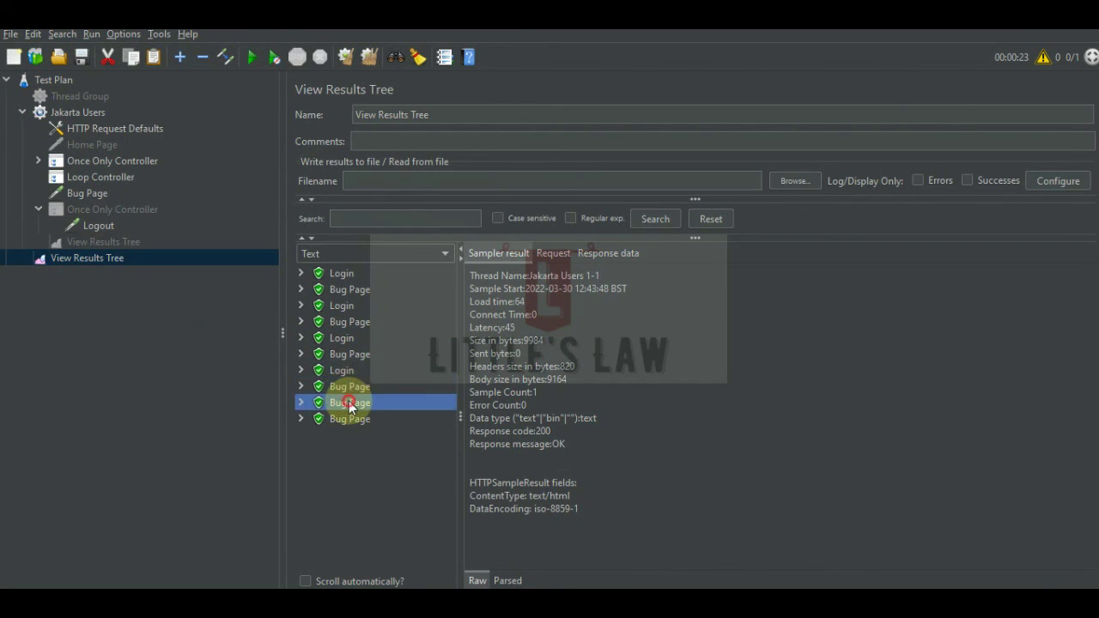
{"action": "left_click", "coordinate": [349, 419]}
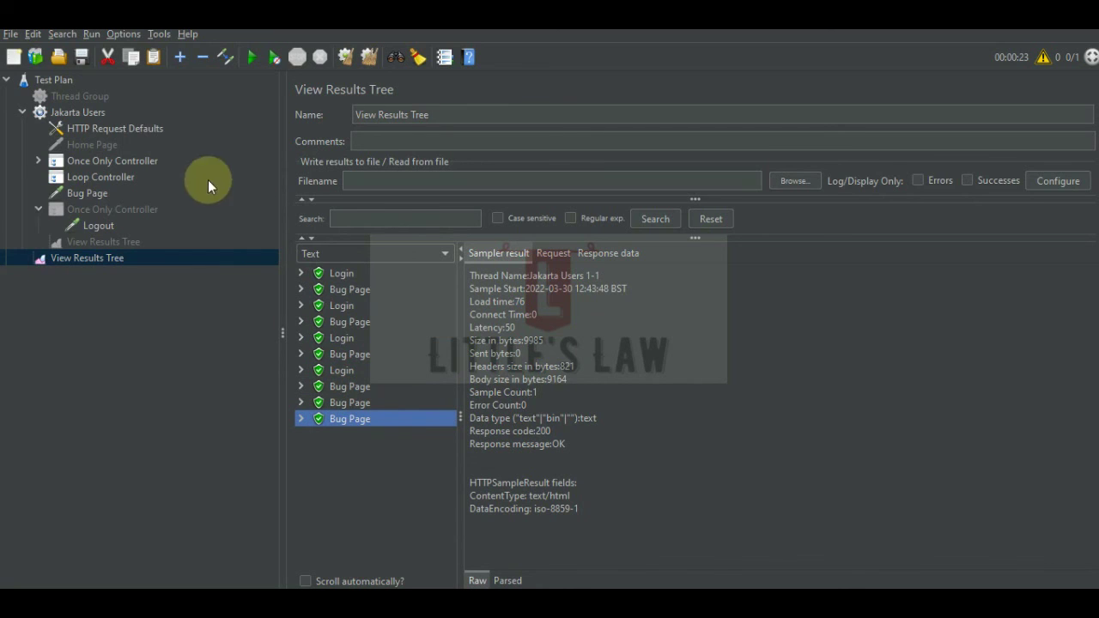
Look up the Once Only Controller among the logic controllers available for Jakarta Users, without adding one
{"action": "left_click", "coordinate": [76, 113]}
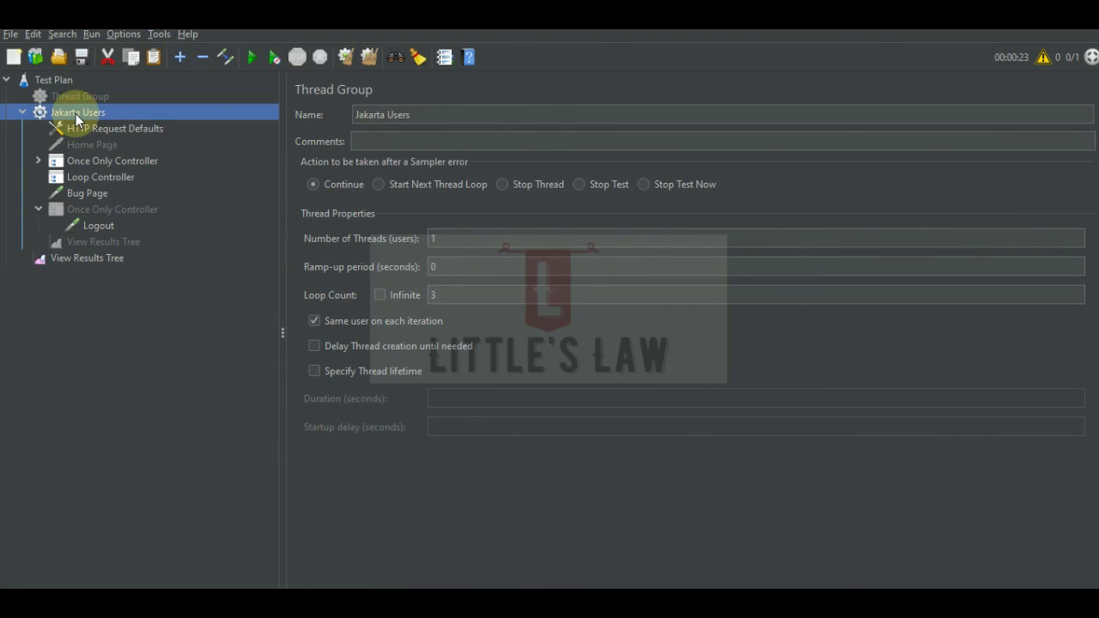
{"action": "right_click", "coordinate": [76, 118]}
{"action": "mouse_move", "coordinate": [121, 123]}
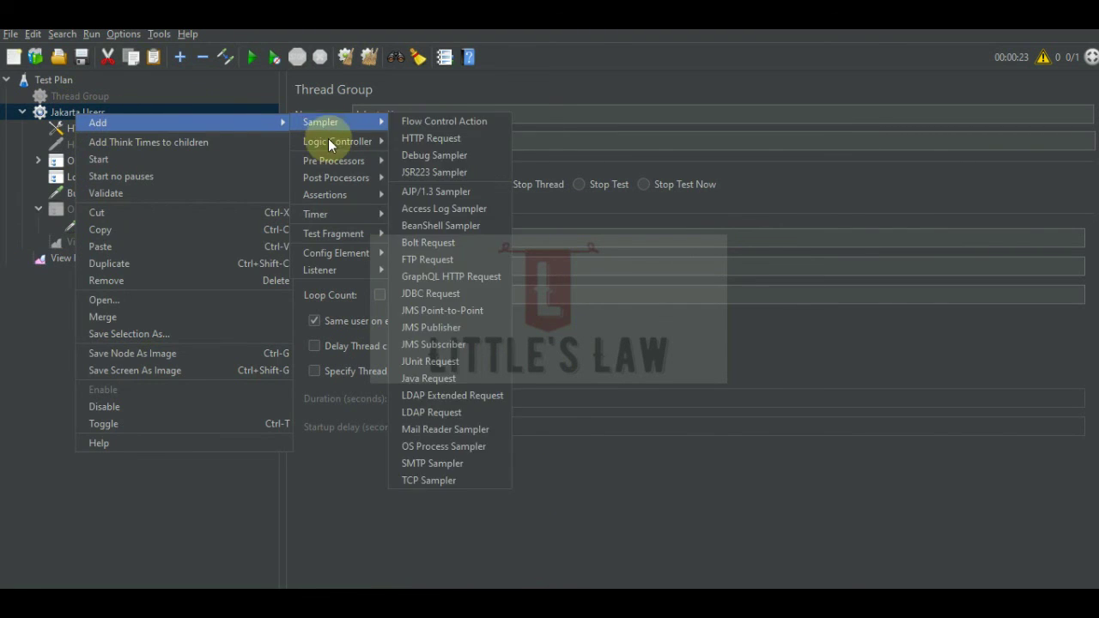
{"action": "mouse_move", "coordinate": [329, 143]}
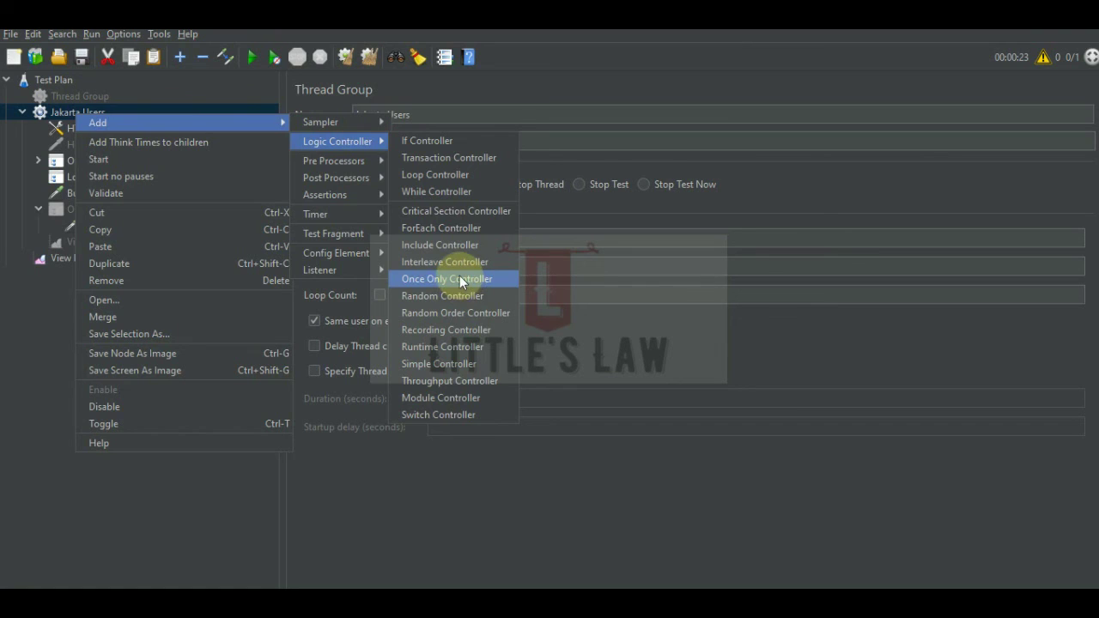
{"action": "left_click", "coordinate": [35, 316]}
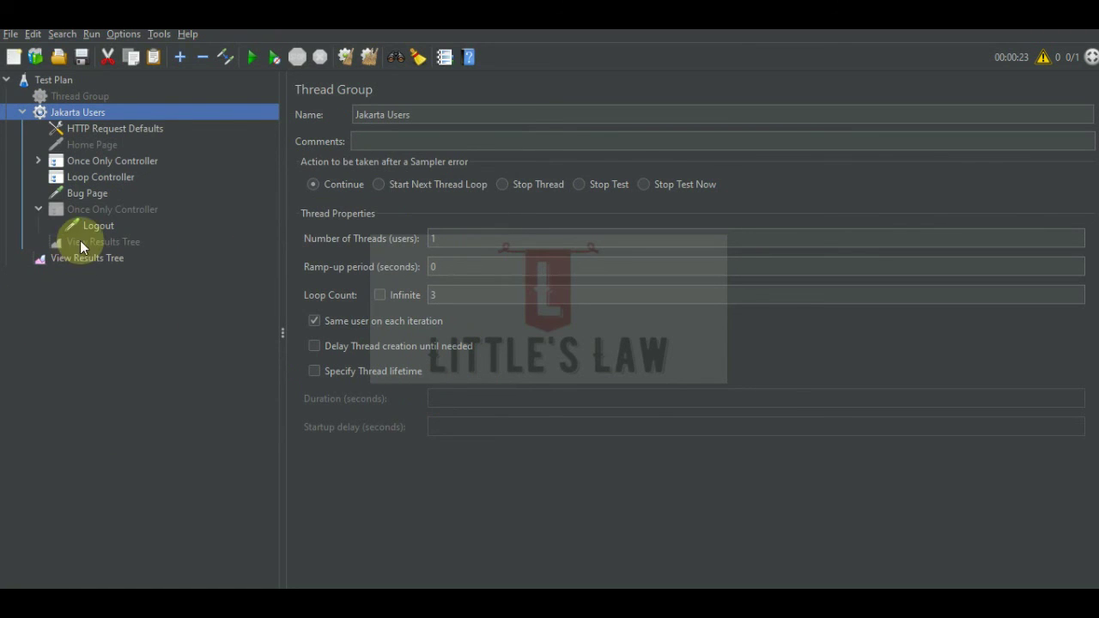
Review the two Once Only Controllers and the Bug Page request, collapsing the disabled controller that holds Logout
{"action": "left_click", "coordinate": [88, 162]}
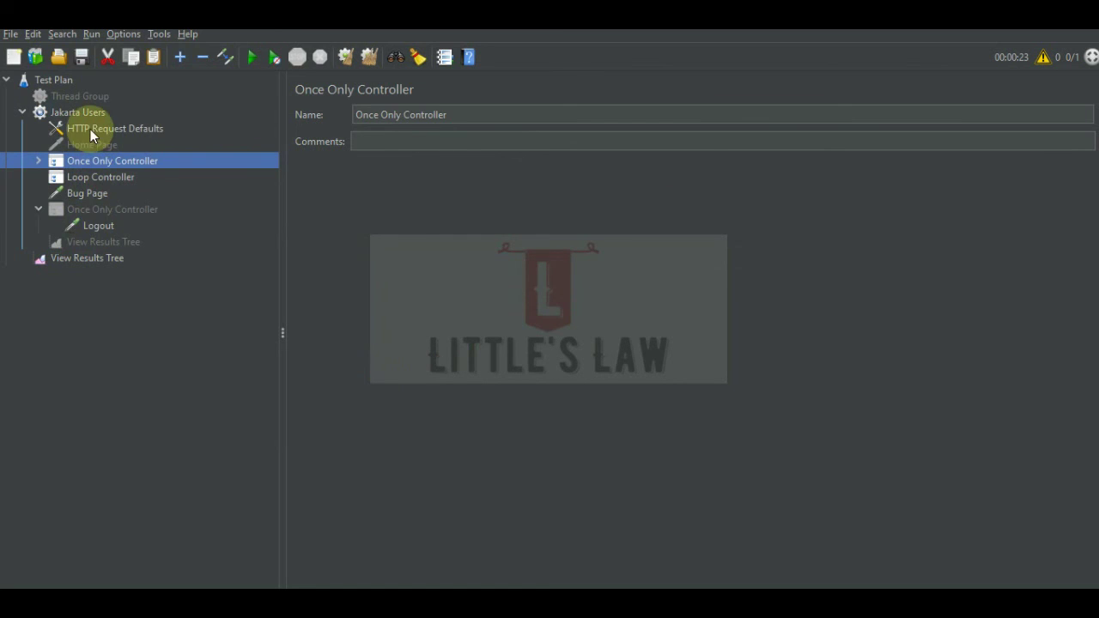
{"action": "left_click", "coordinate": [41, 208]}
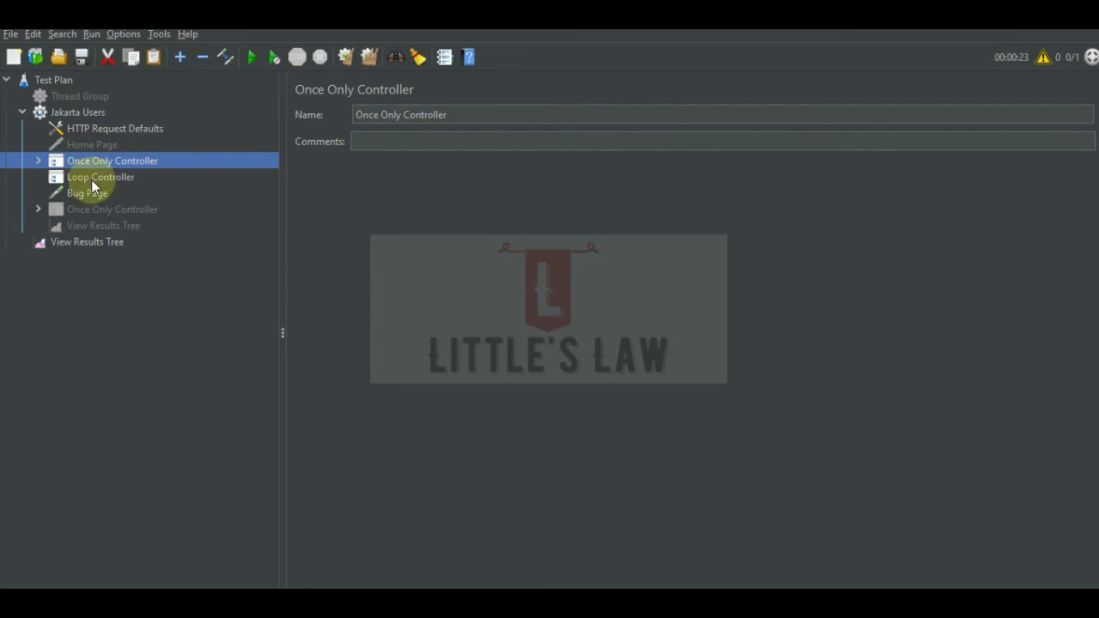
{"action": "left_click", "coordinate": [89, 196]}
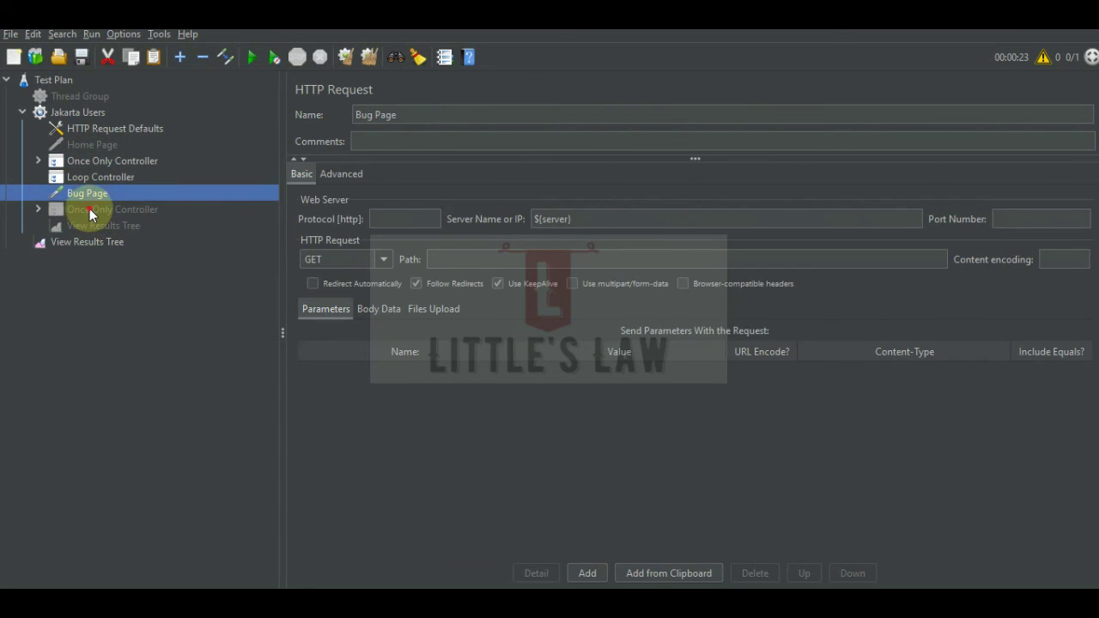
{"action": "left_click", "coordinate": [90, 212]}
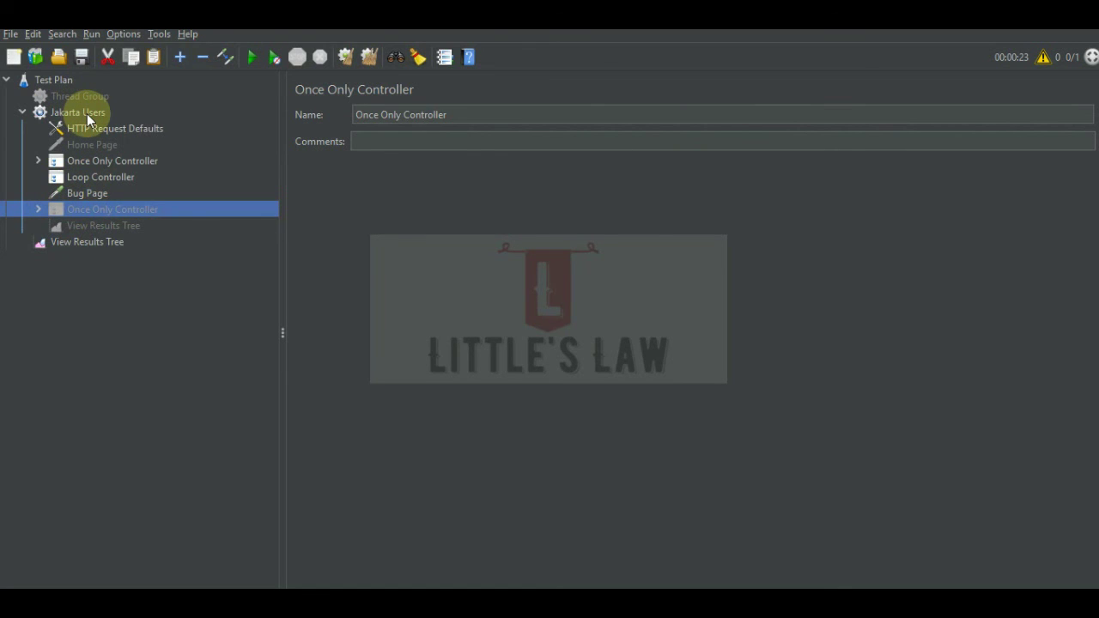
Compare the enabled Once Only Controller and the recorded samples with the loop counts of the Loop Controller and Jakarta Users
{"action": "left_click", "coordinate": [93, 168]}
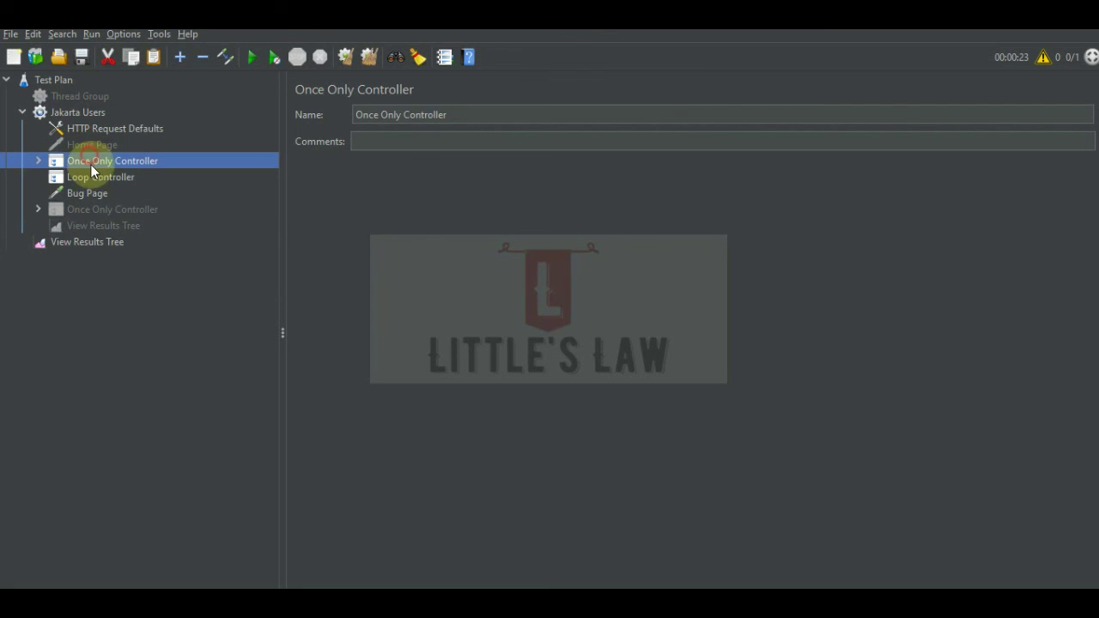
{"action": "left_click", "coordinate": [89, 178]}
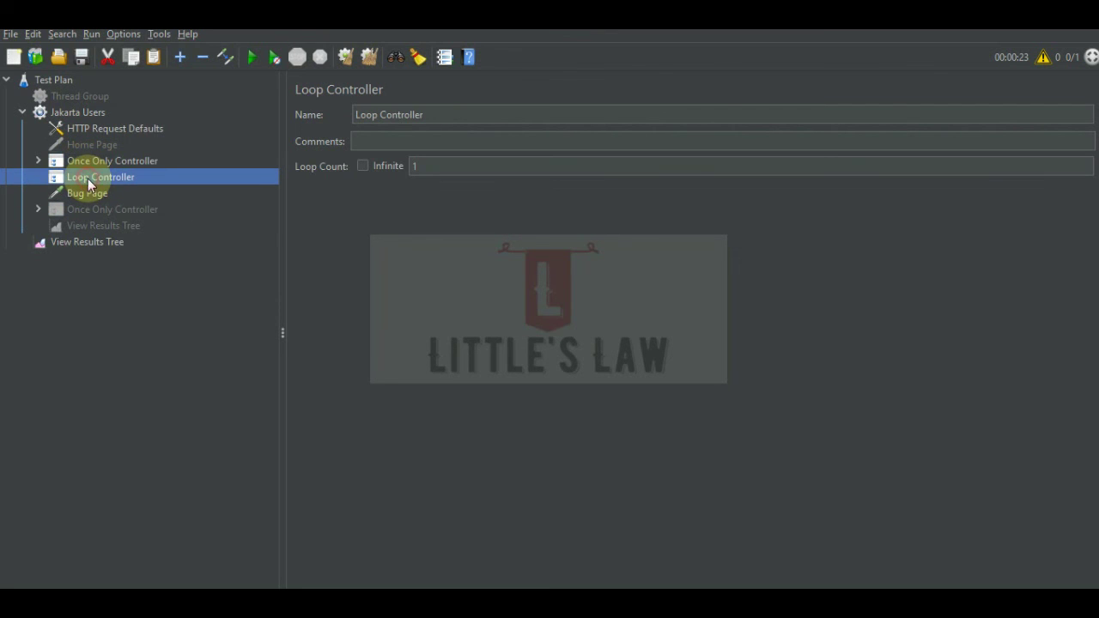
{"action": "left_click", "coordinate": [77, 240]}
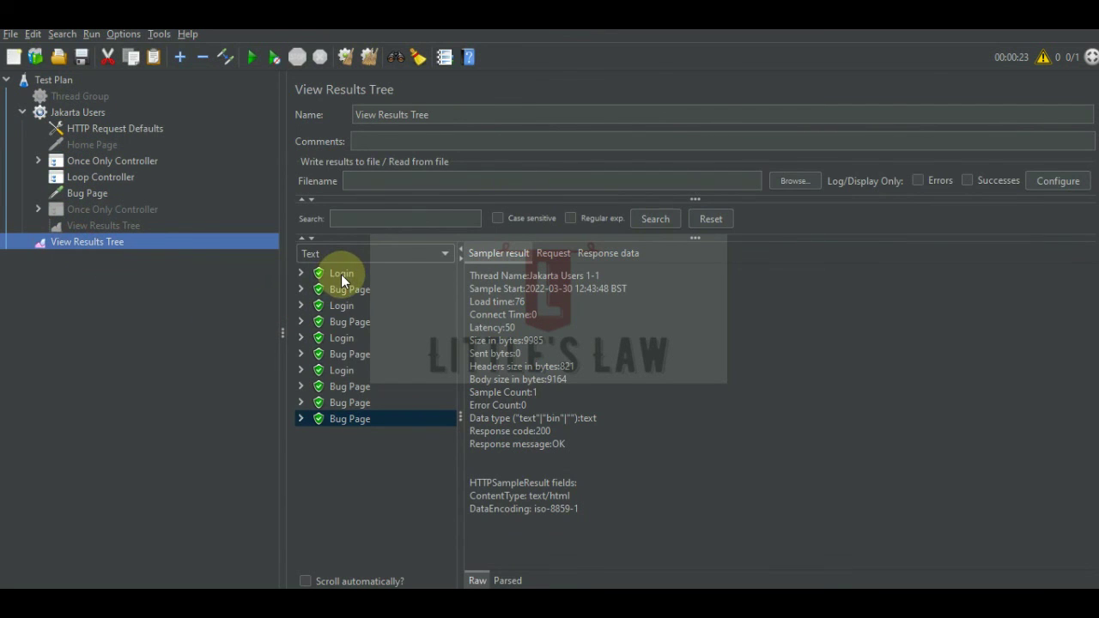
{"action": "left_click", "coordinate": [92, 178]}
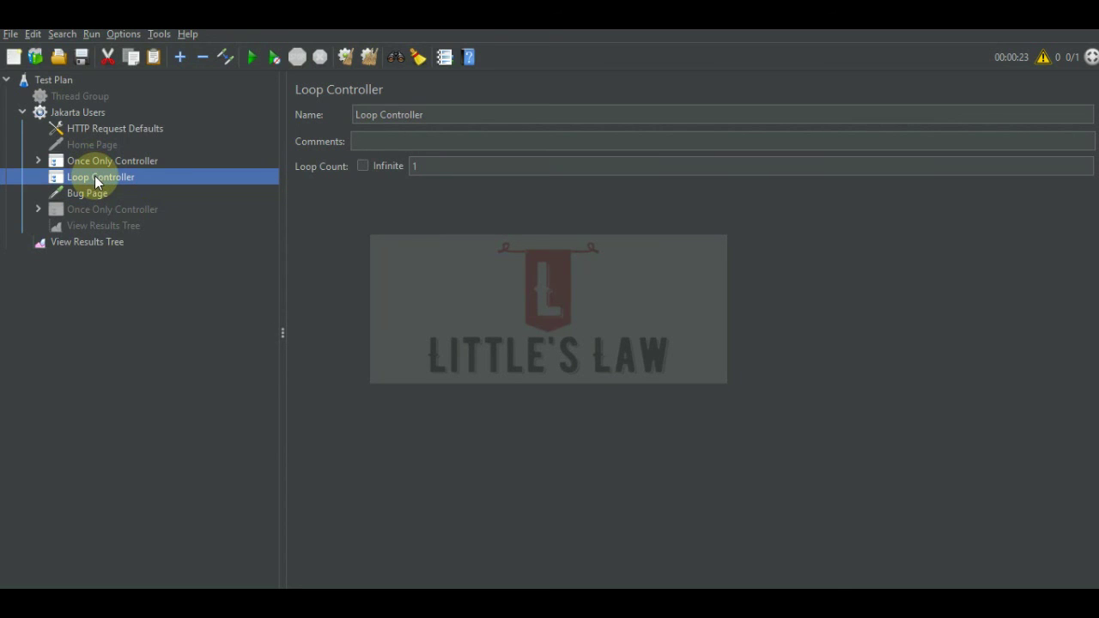
{"action": "left_click", "coordinate": [101, 165]}
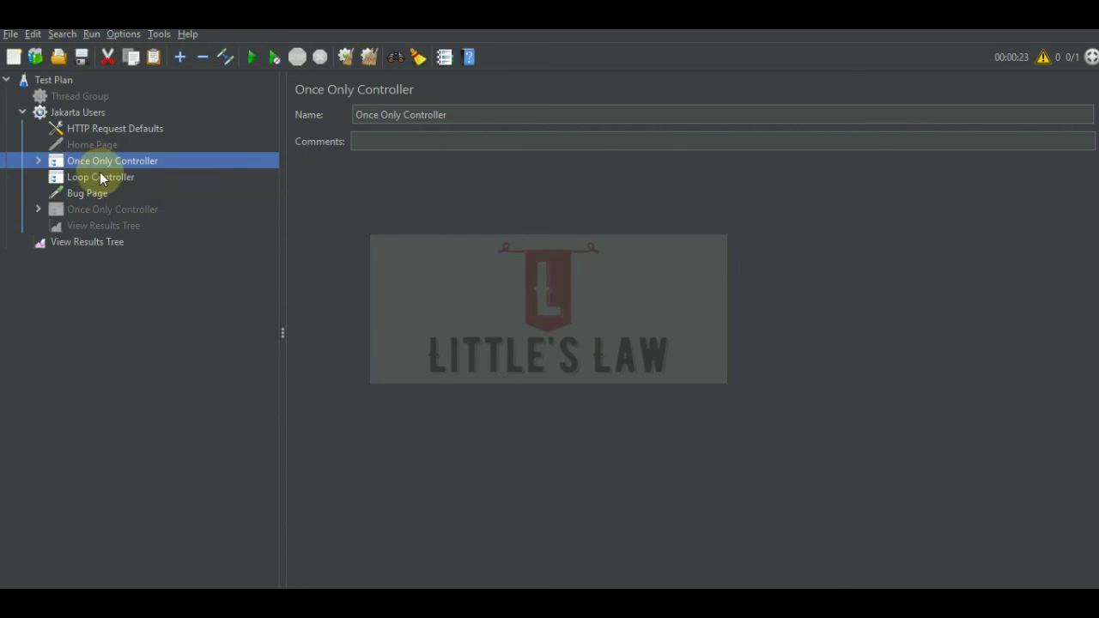
{"action": "left_click", "coordinate": [79, 112]}
{"action": "left_click", "coordinate": [453, 294]}
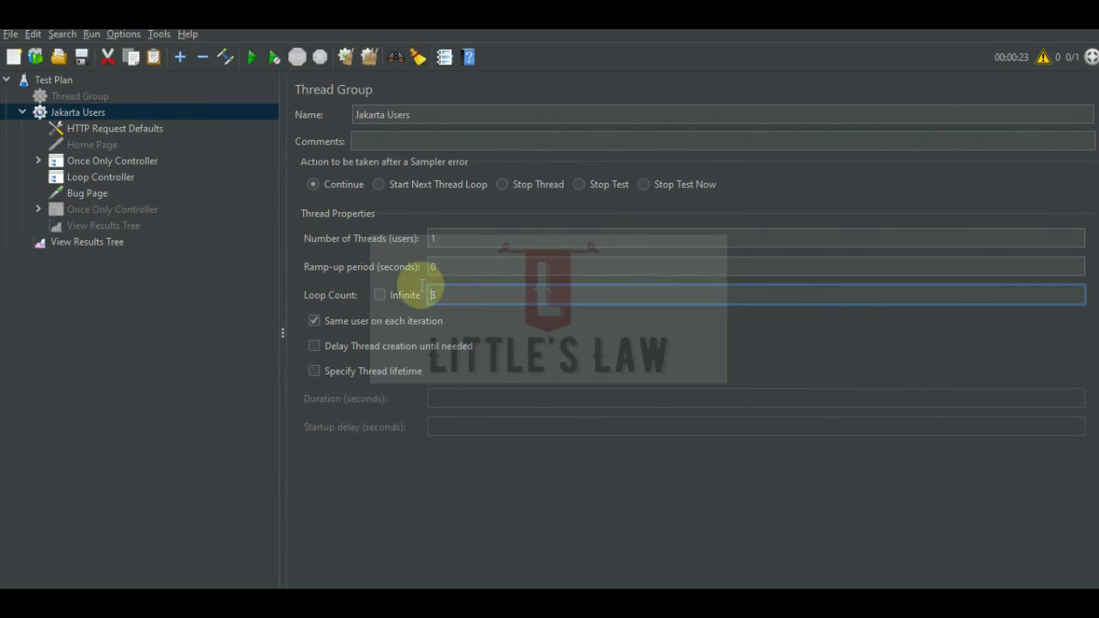